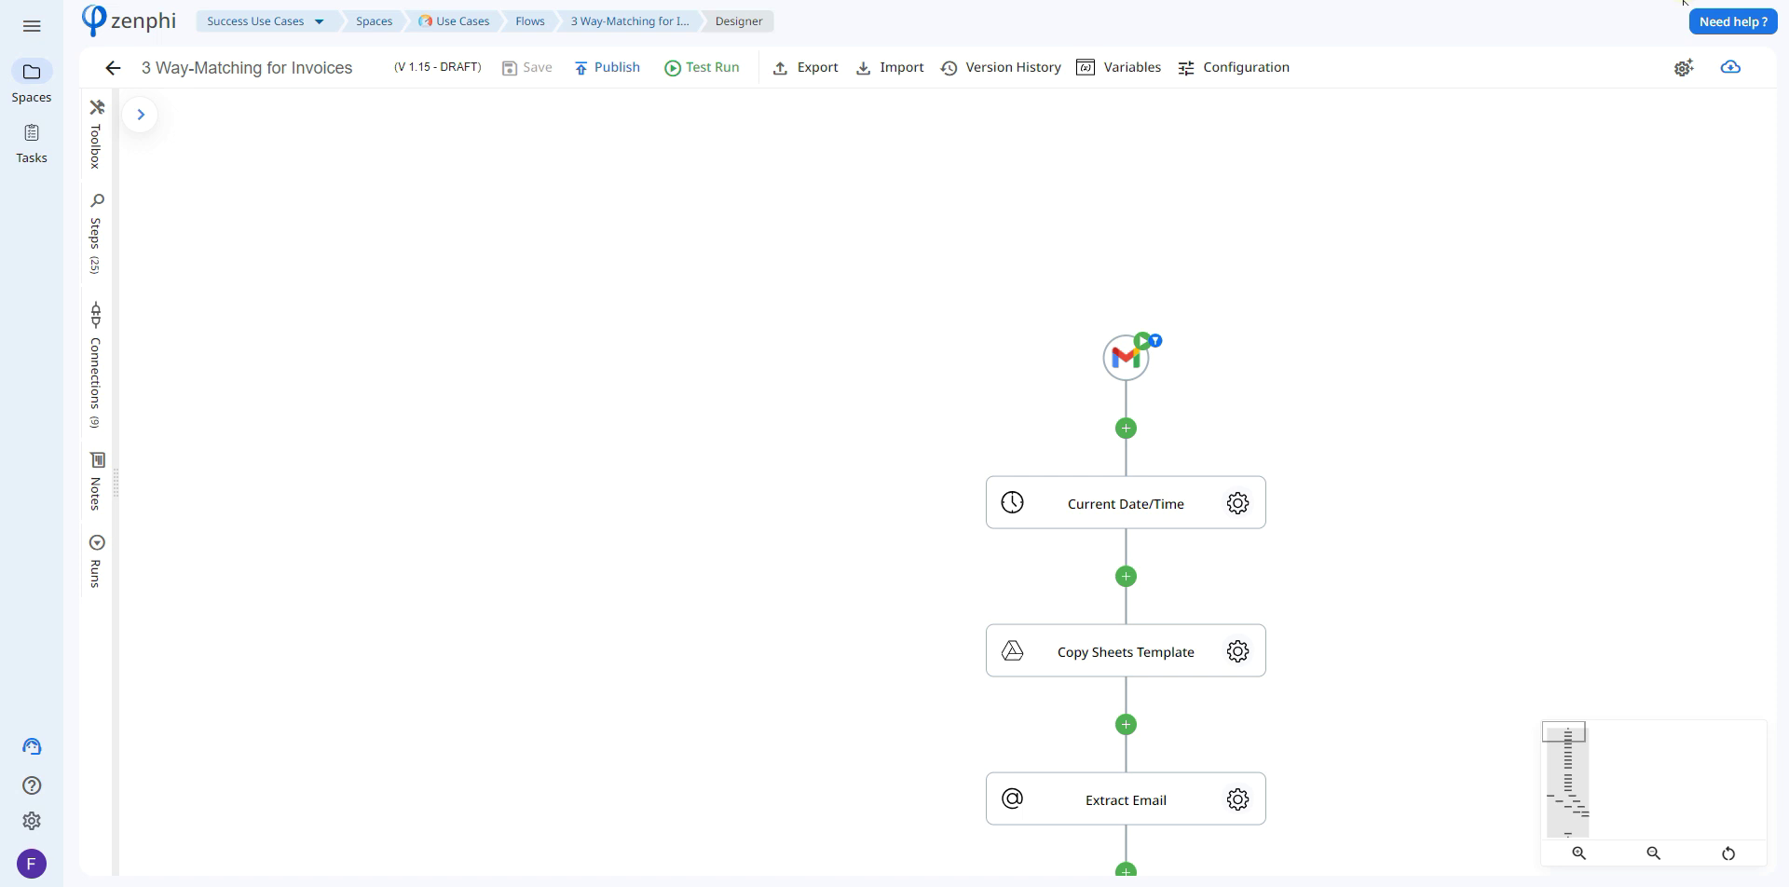
# Check the Gmail New Email trigger's connection and show its one-clause Conditional Run settings.
pyautogui.click(1126, 357)
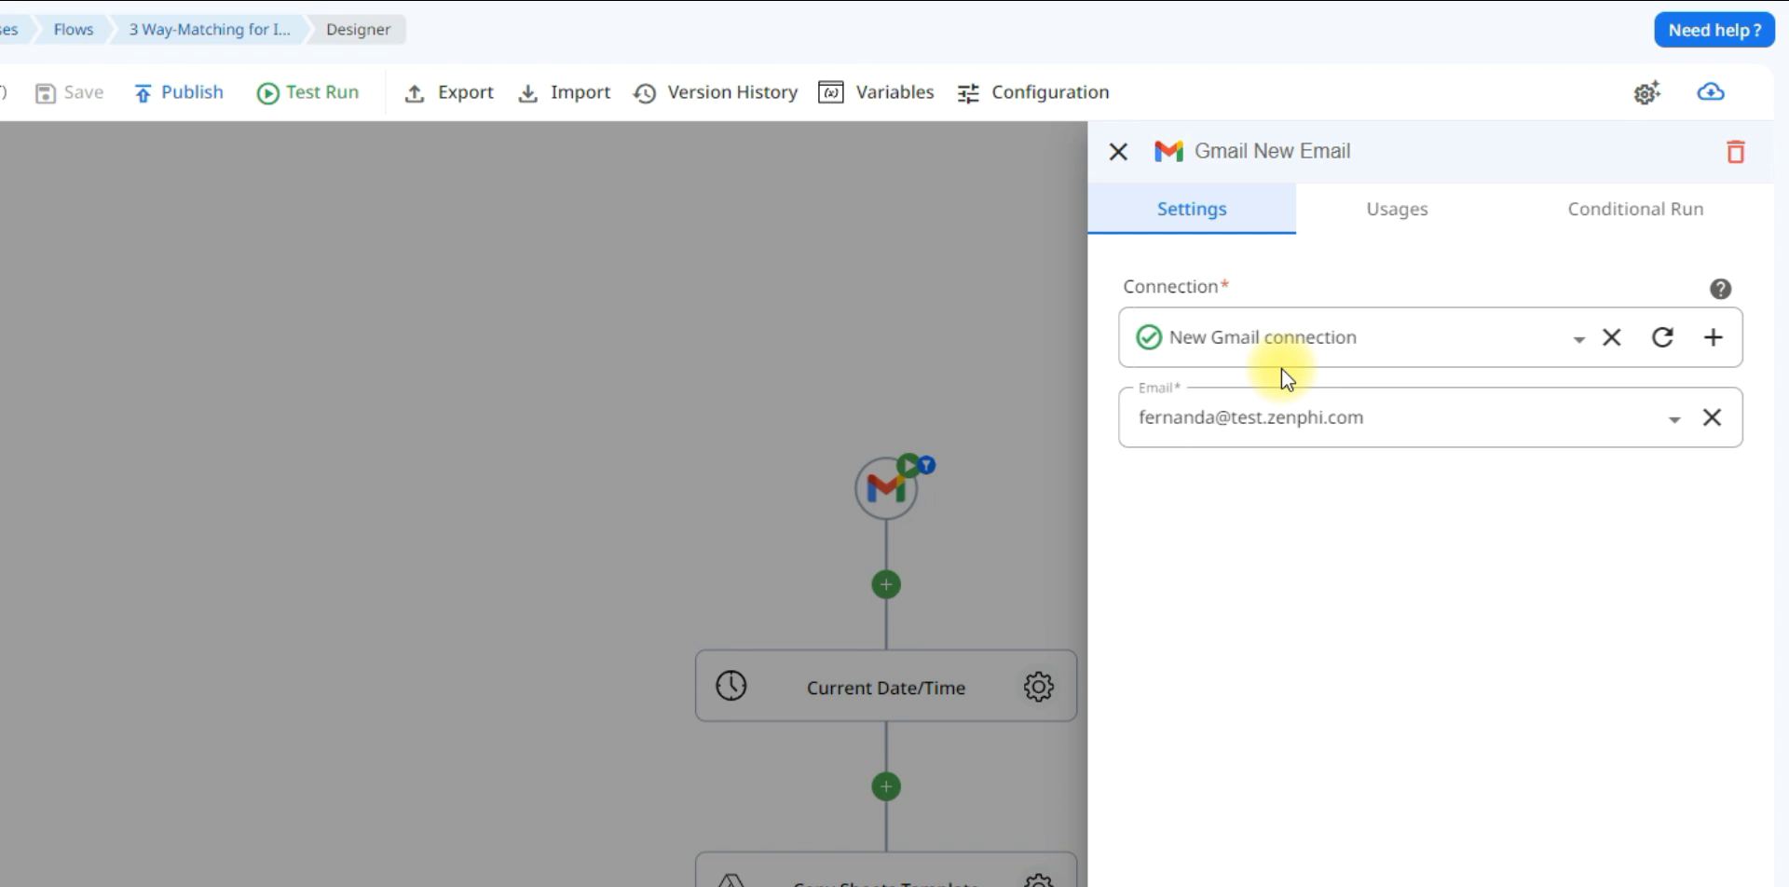
pyautogui.click(1713, 337)
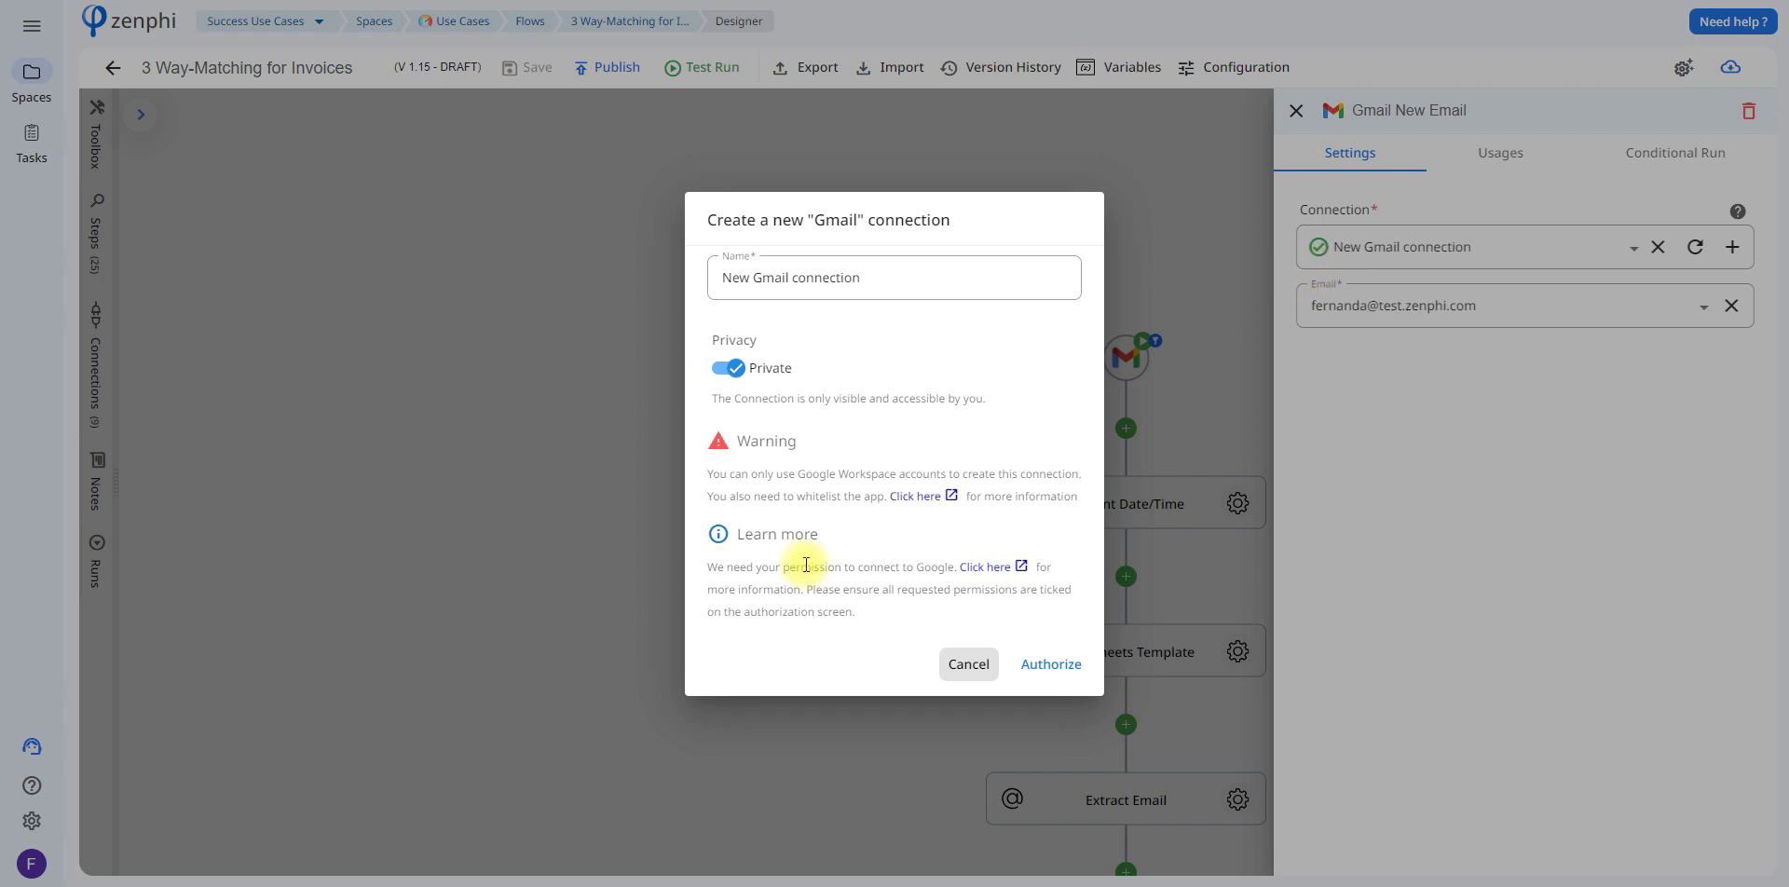
pyautogui.click(958, 666)
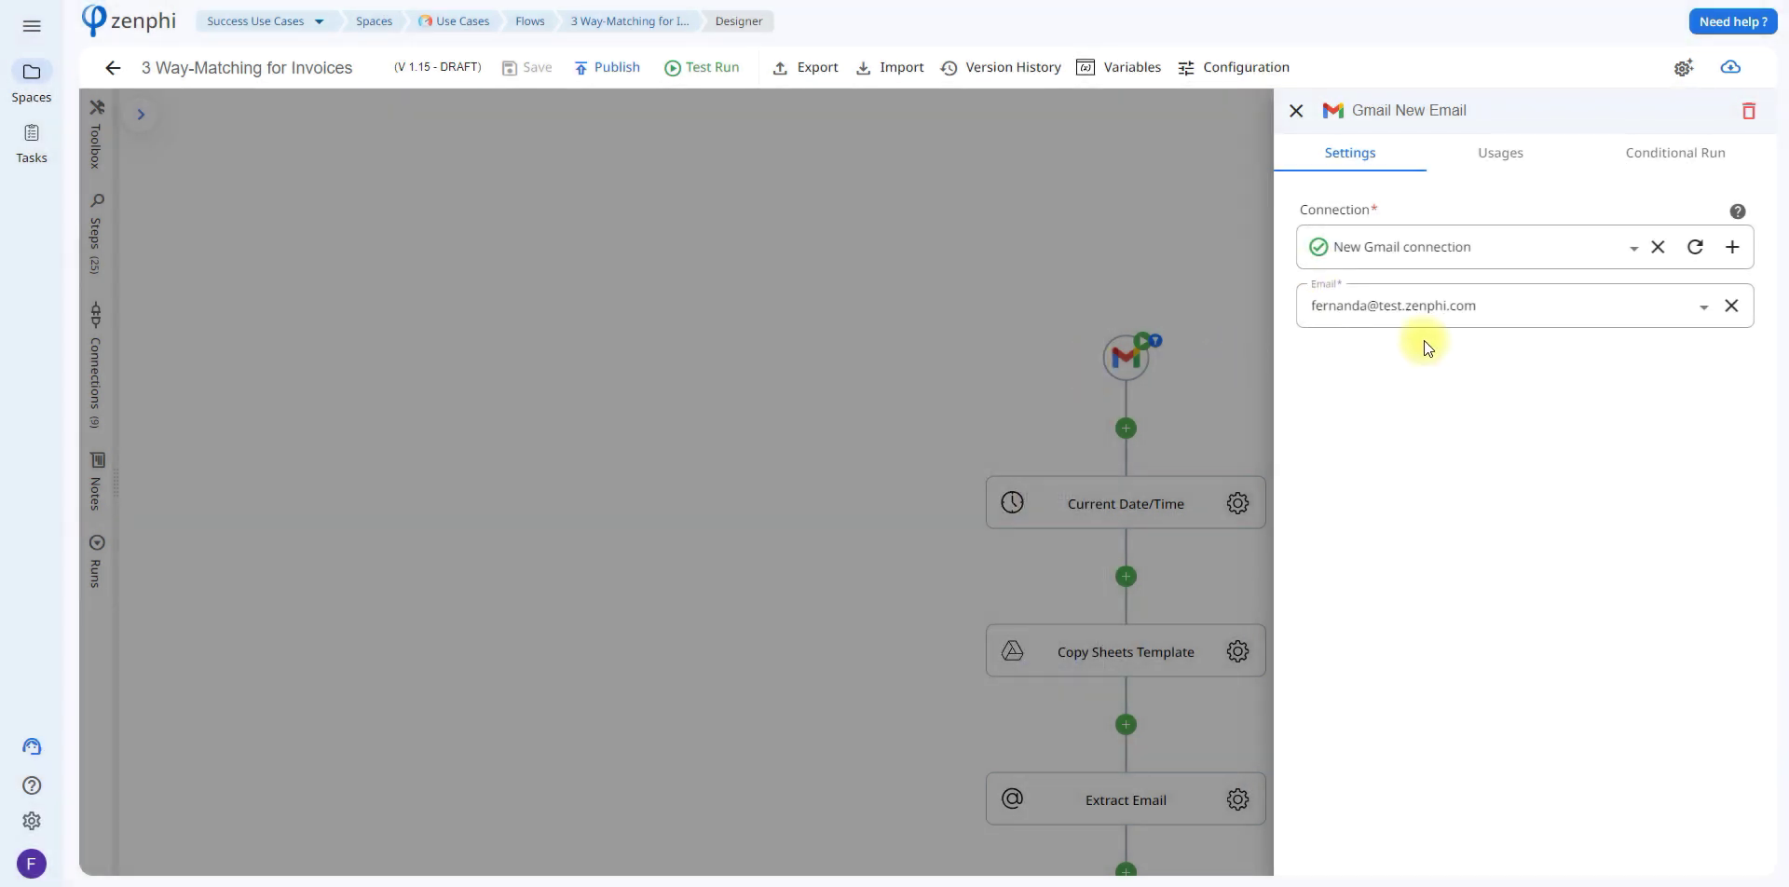
pyautogui.click(1410, 246)
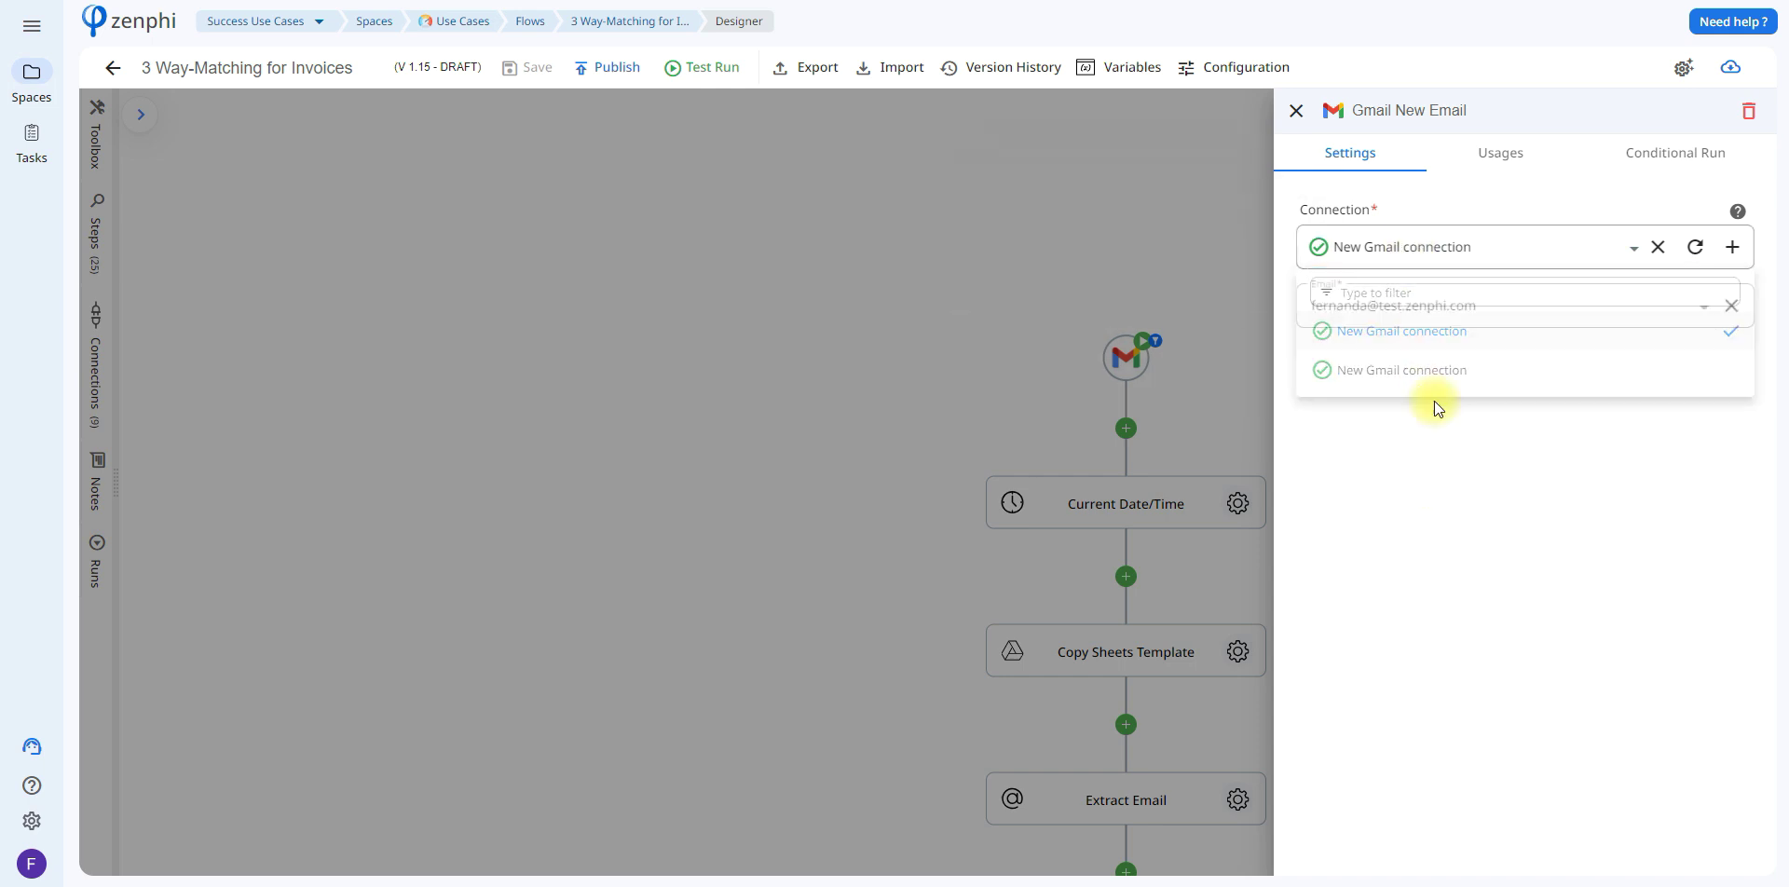
pyautogui.click(1642, 169)
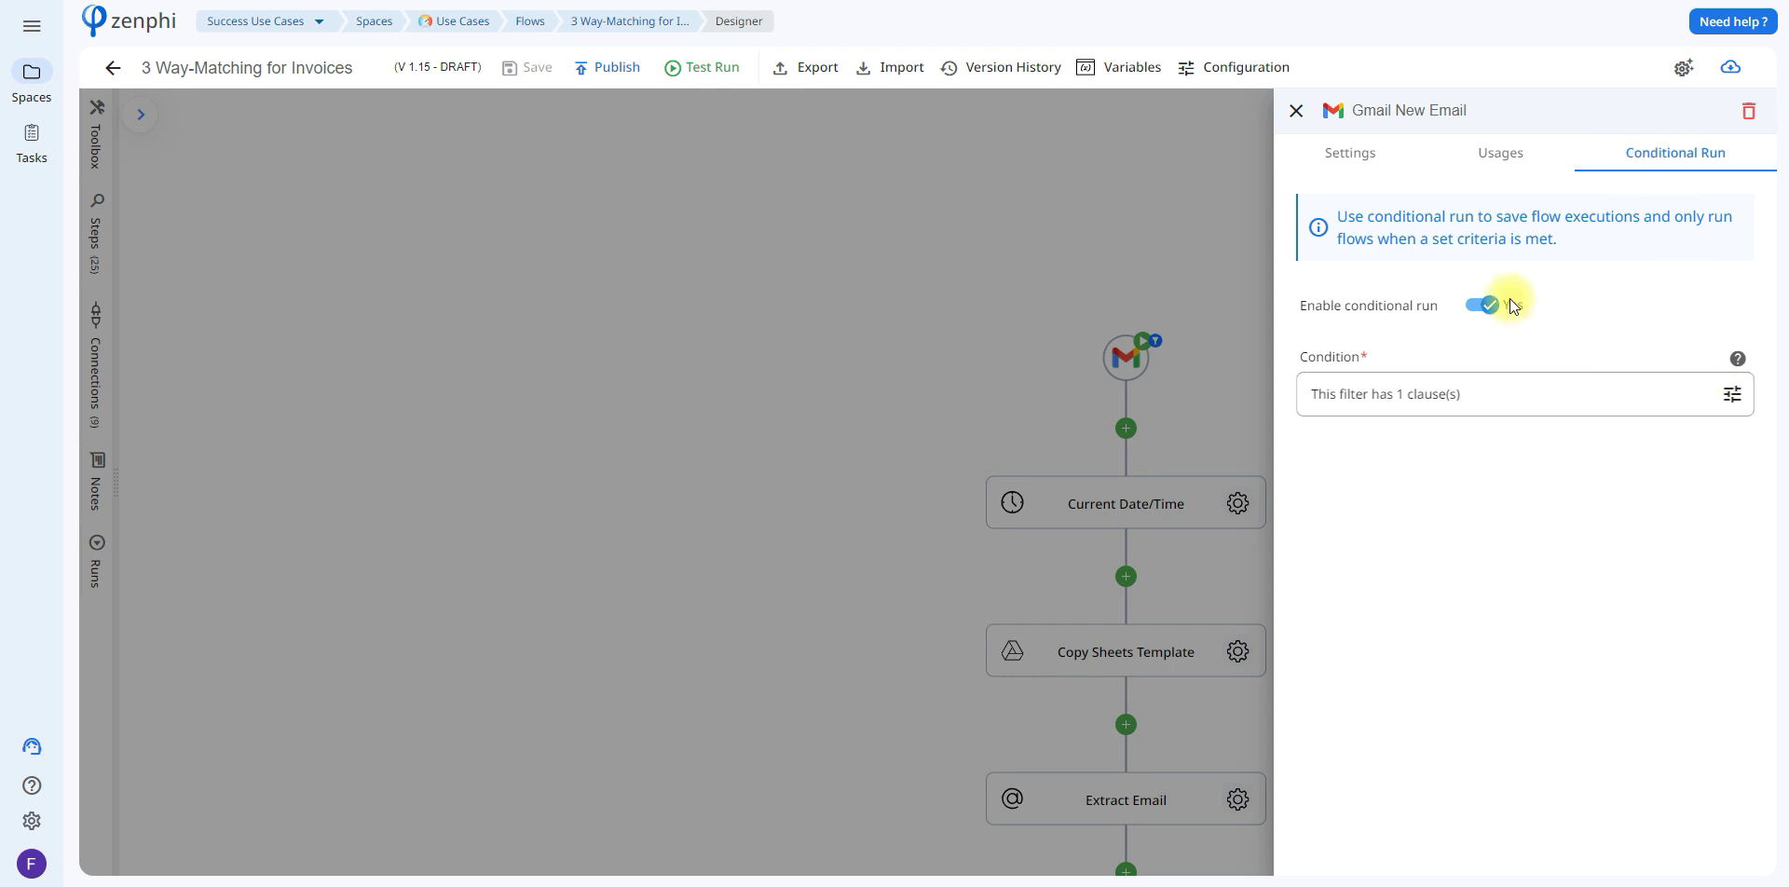
# Open the Subject contains 'Three-way match documents' condition and browse the insertable email fields.
pyautogui.click(1729, 392)
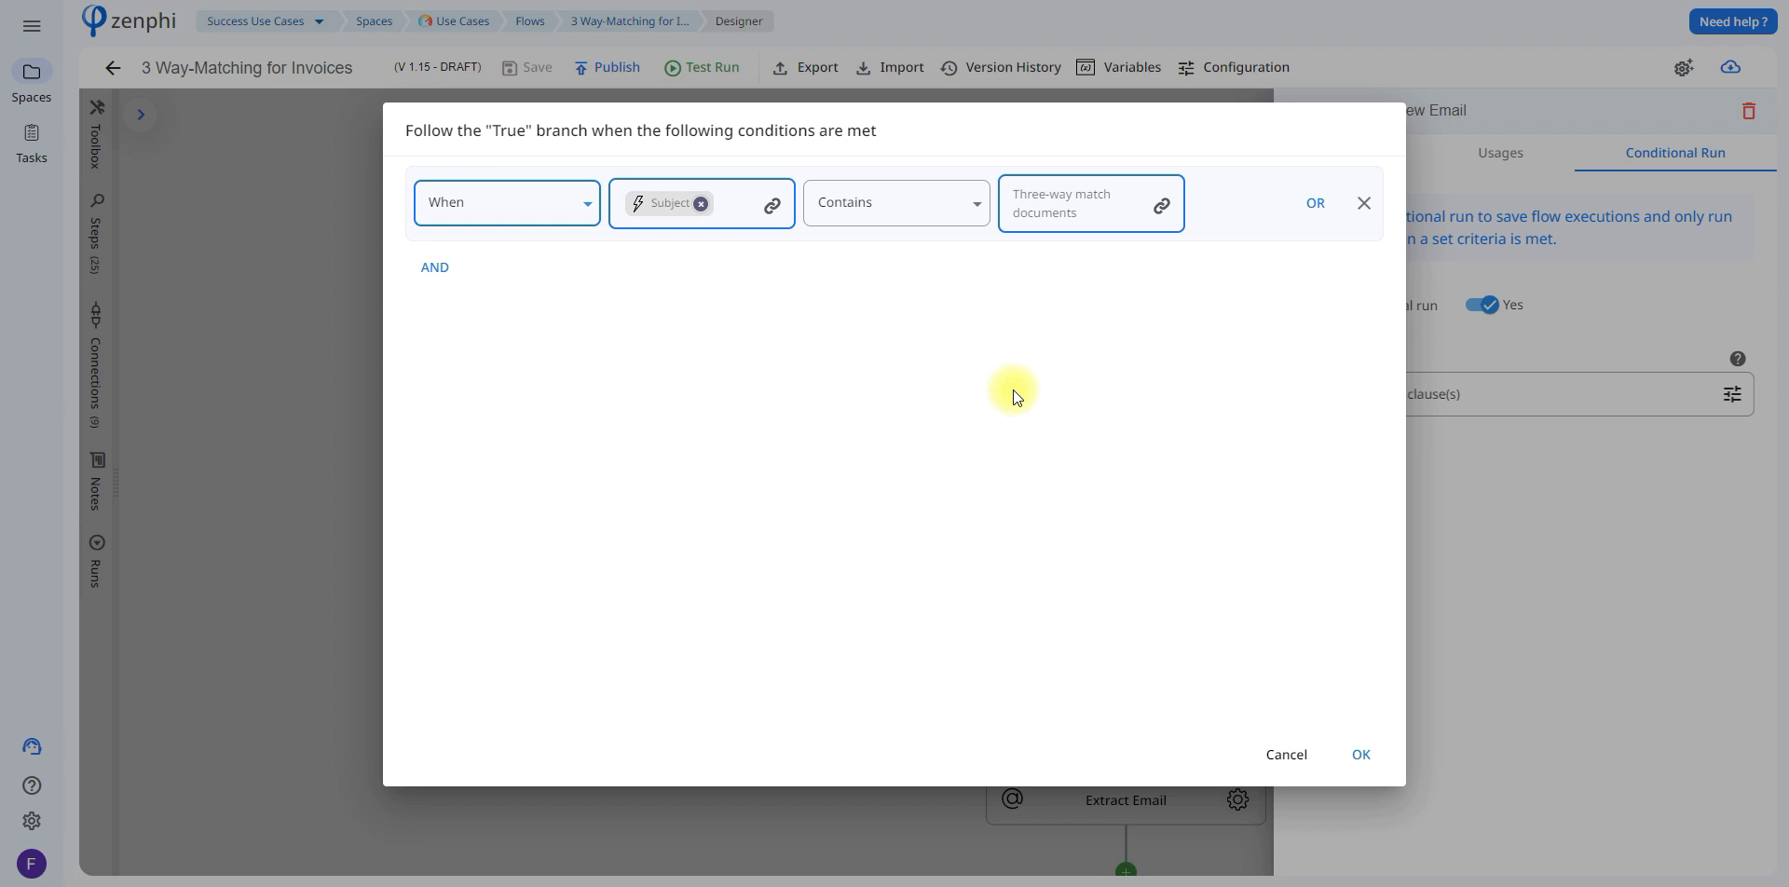
pyautogui.click(775, 207)
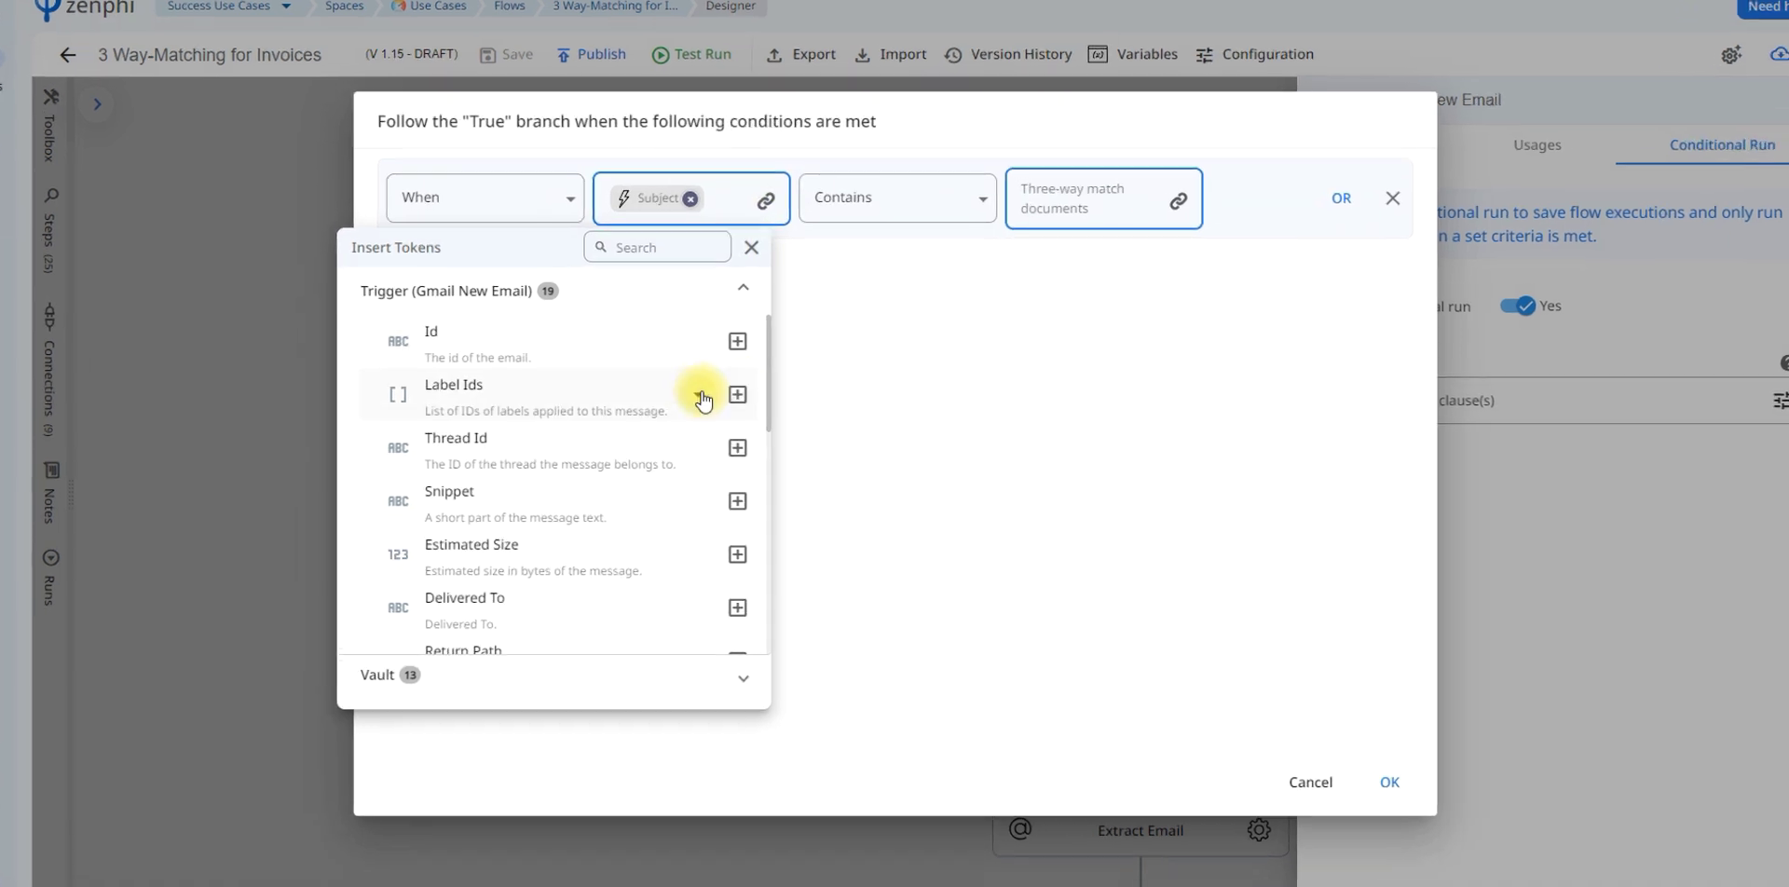
pyautogui.scroll(-1, 765, 339)
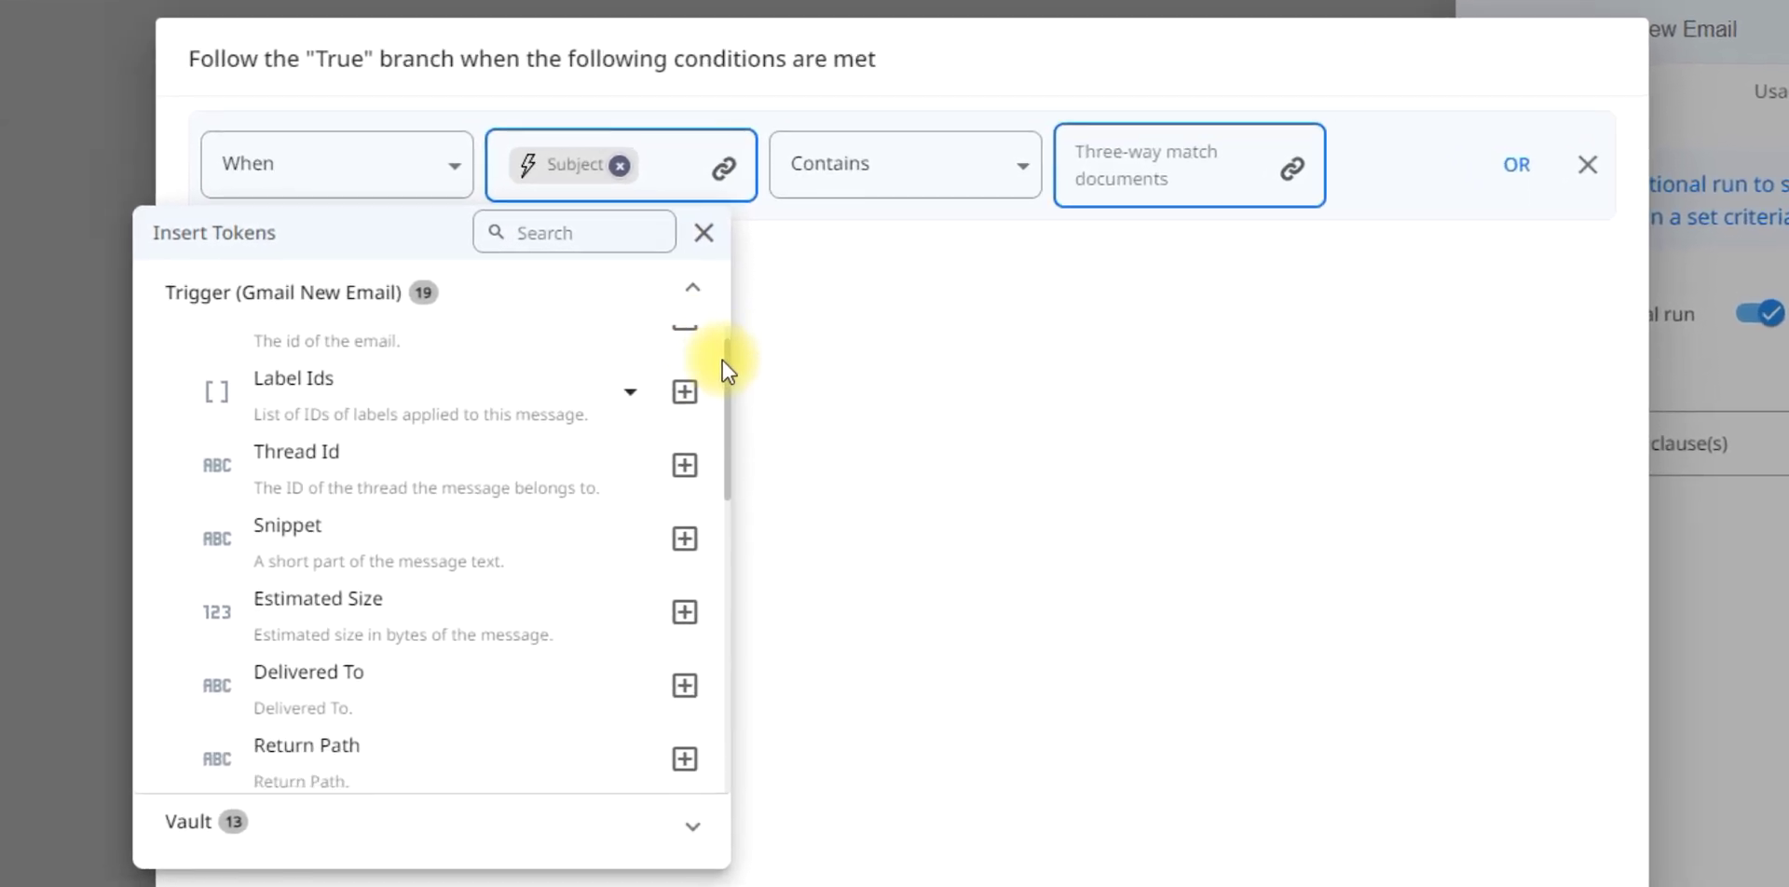
pyautogui.scroll(-5, 718, 401)
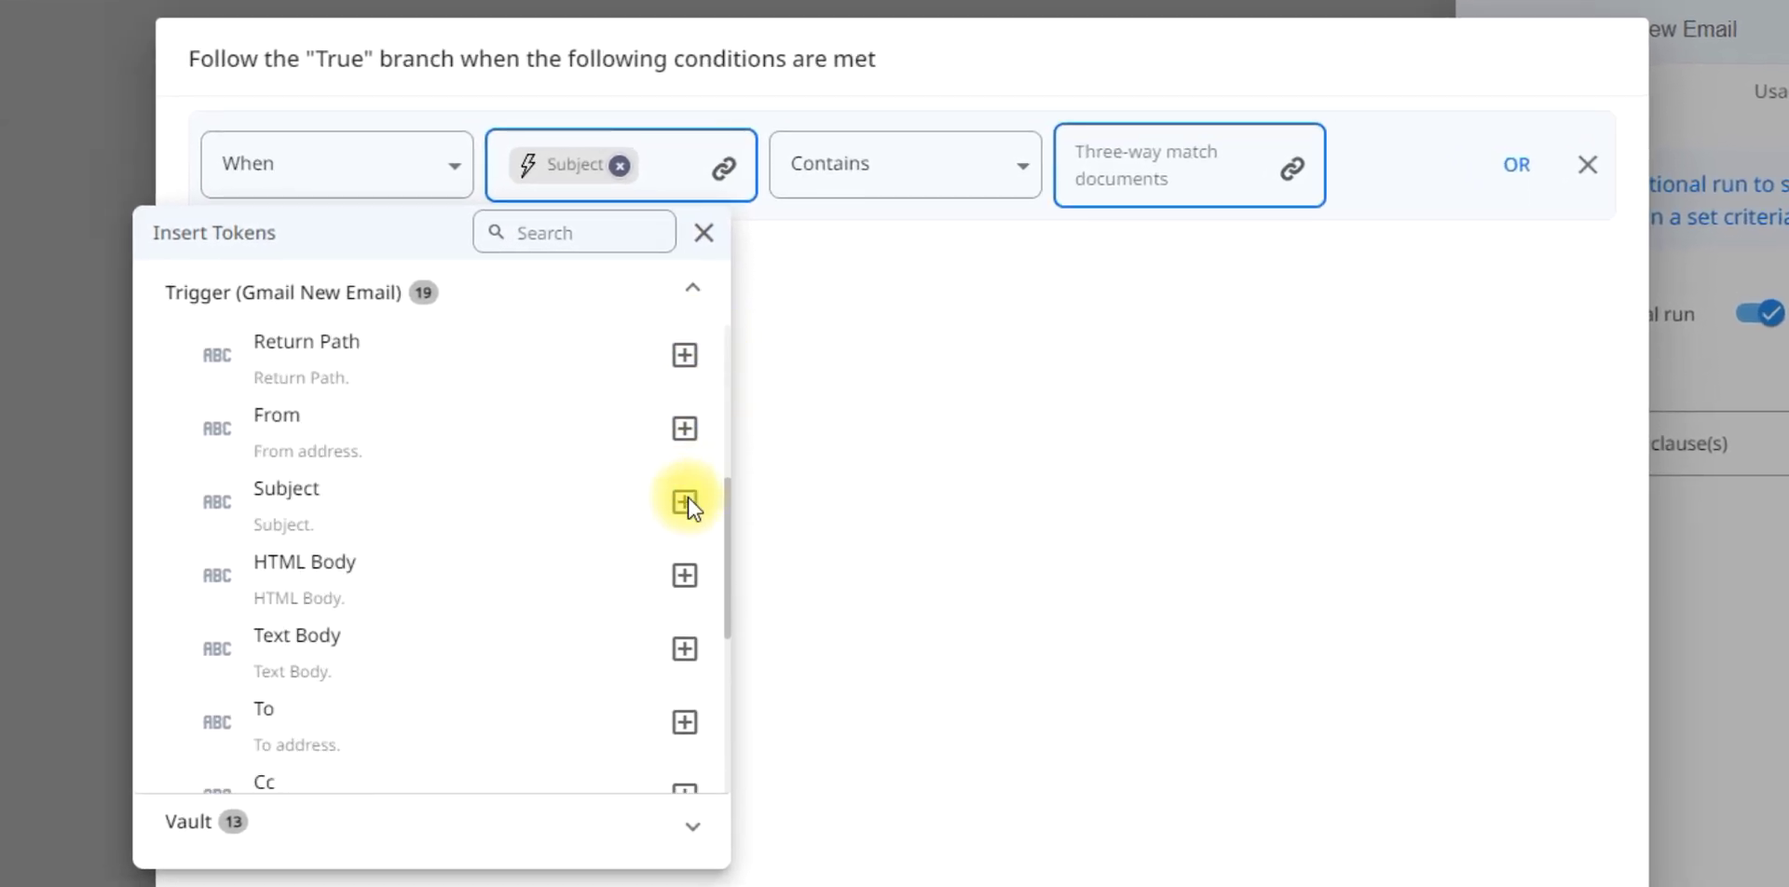
pyautogui.scroll(-3, 686, 524)
pyautogui.scroll(-2, 677, 590)
pyautogui.scroll(-1, 669, 671)
pyautogui.click(1186, 632)
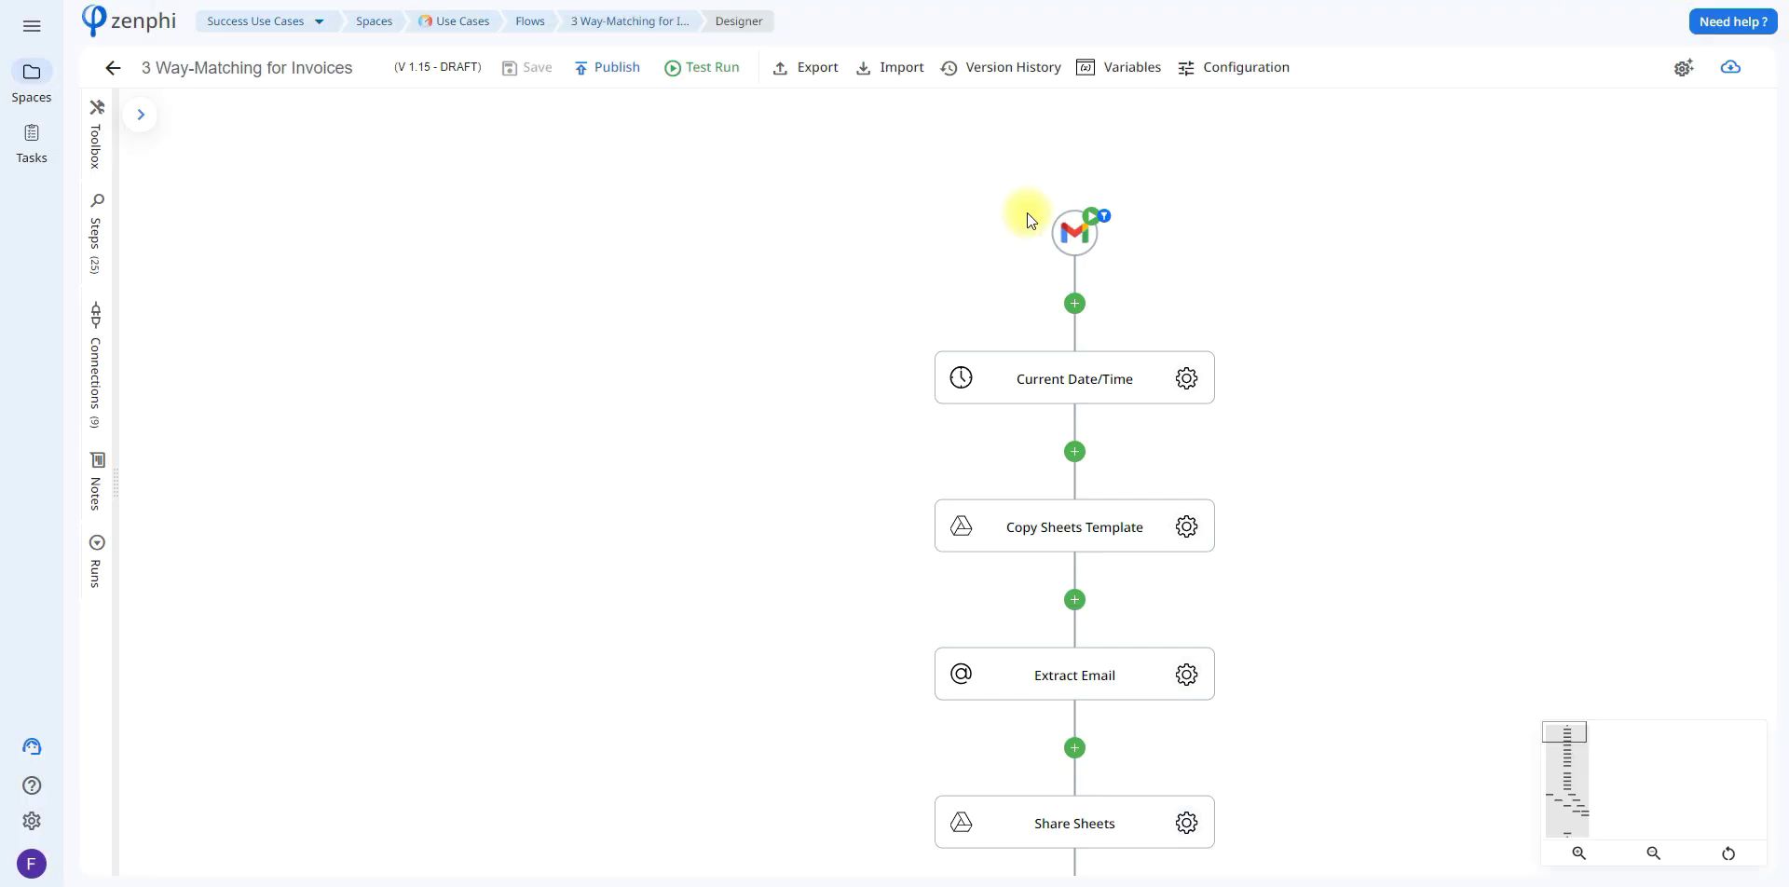
# Confirm Current Date/Time keeps the August 5 (MMMM d) format, then move to Copy Sheets Template.
pyautogui.click(1178, 376)
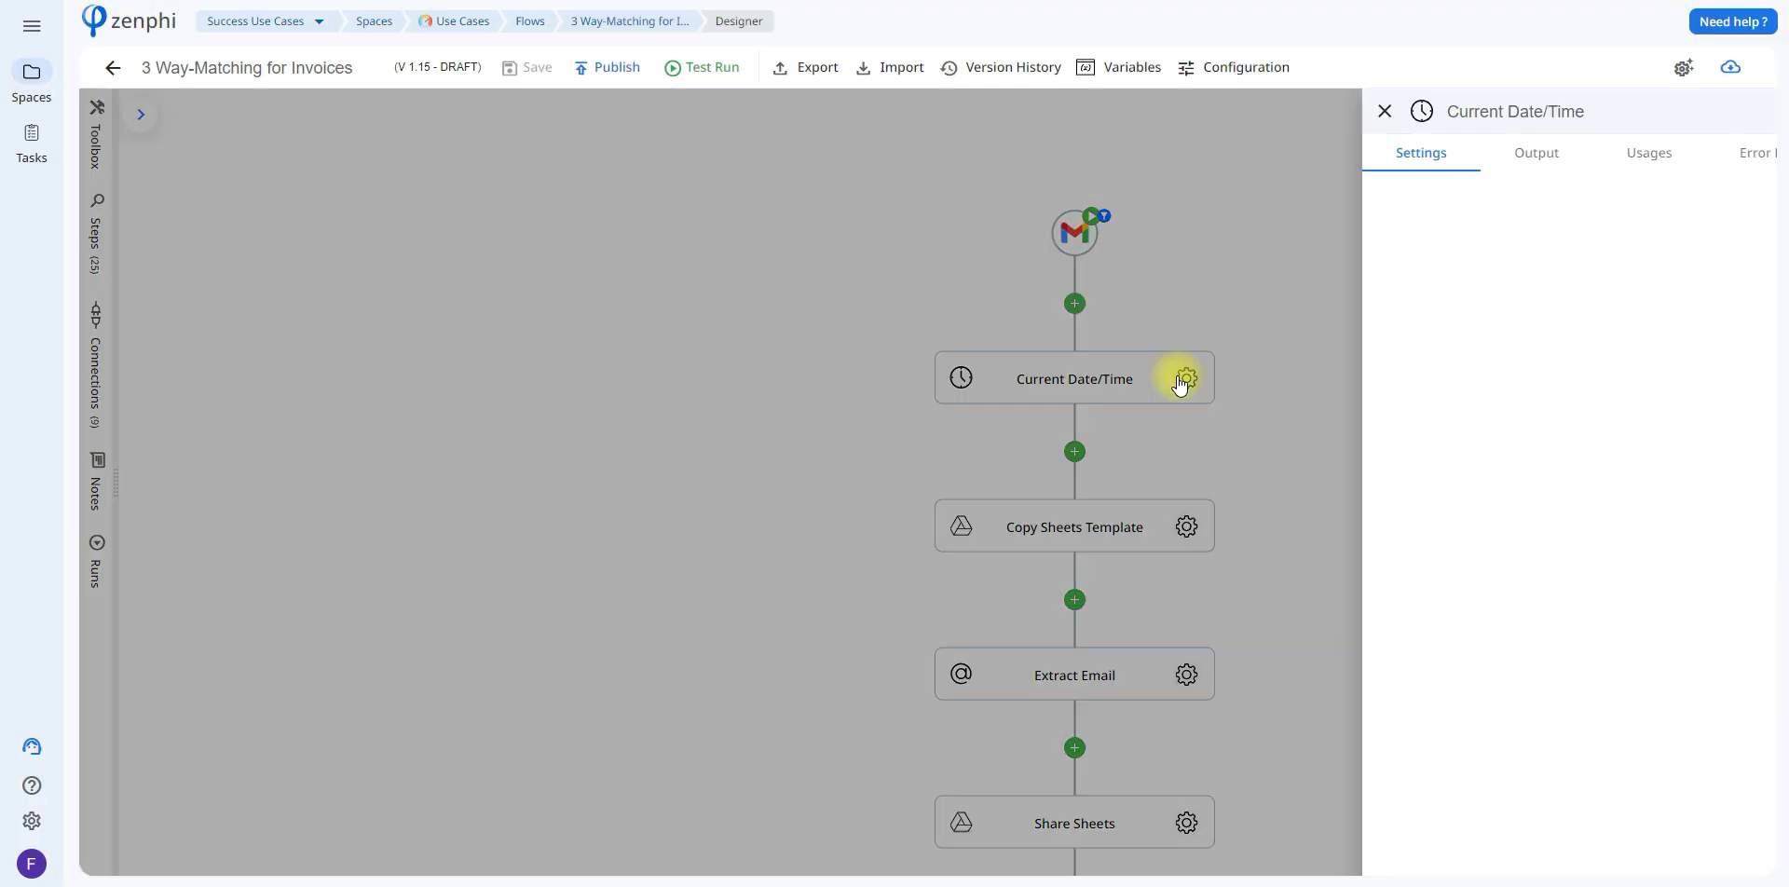
pyautogui.click(1712, 111)
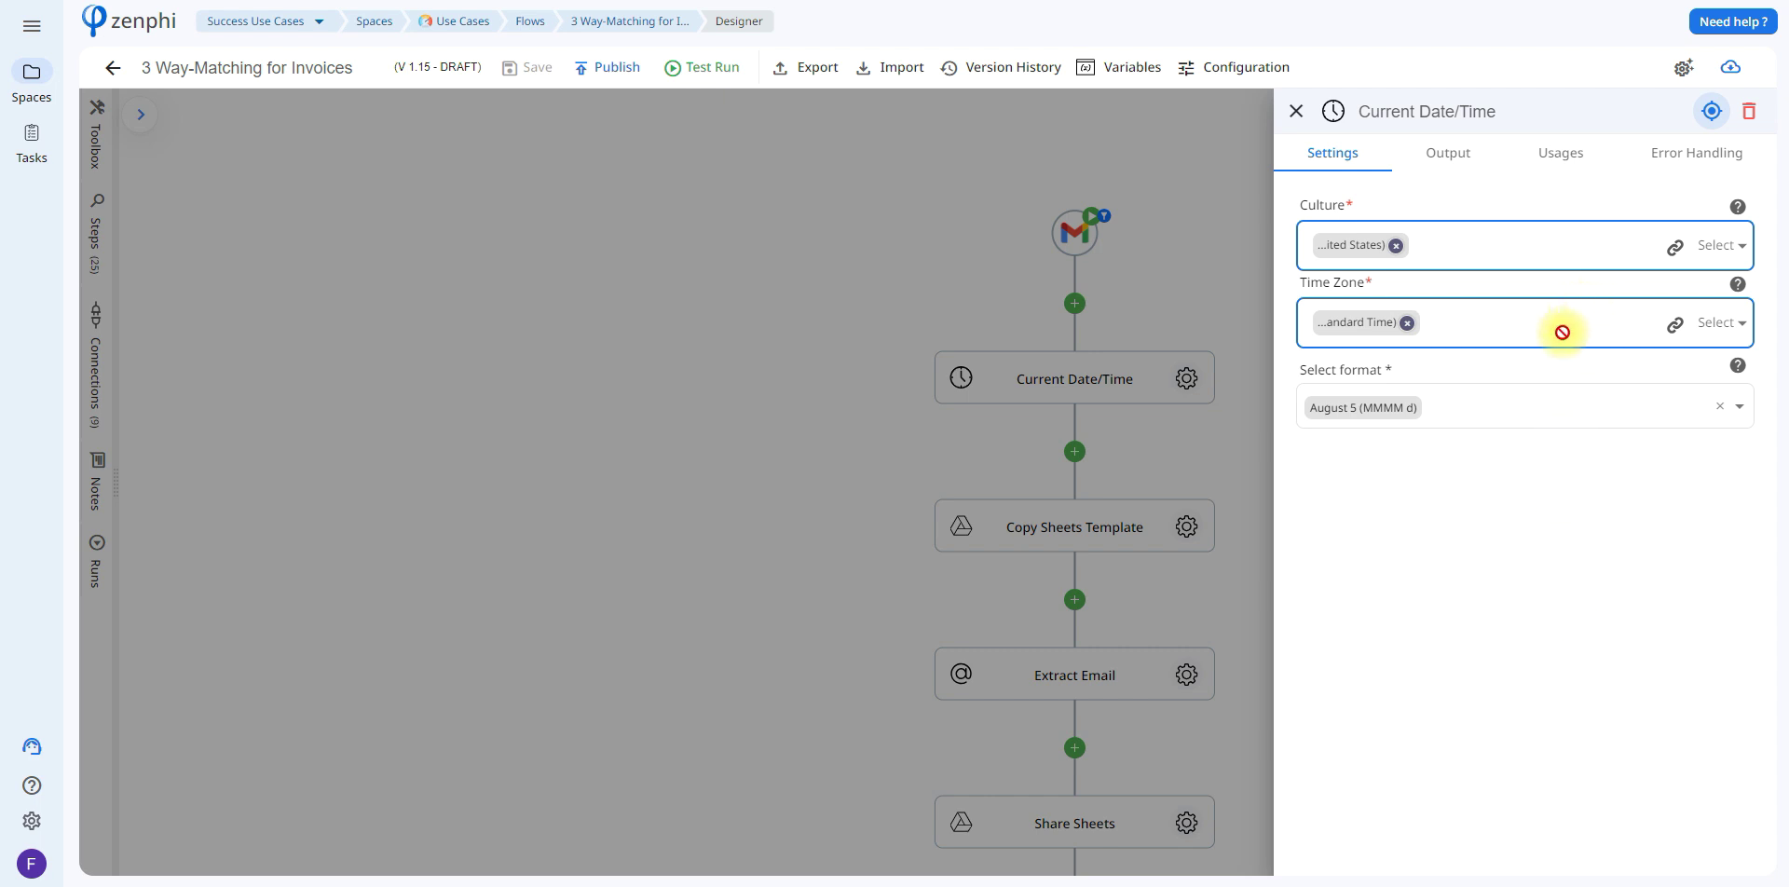
pyautogui.click(1556, 398)
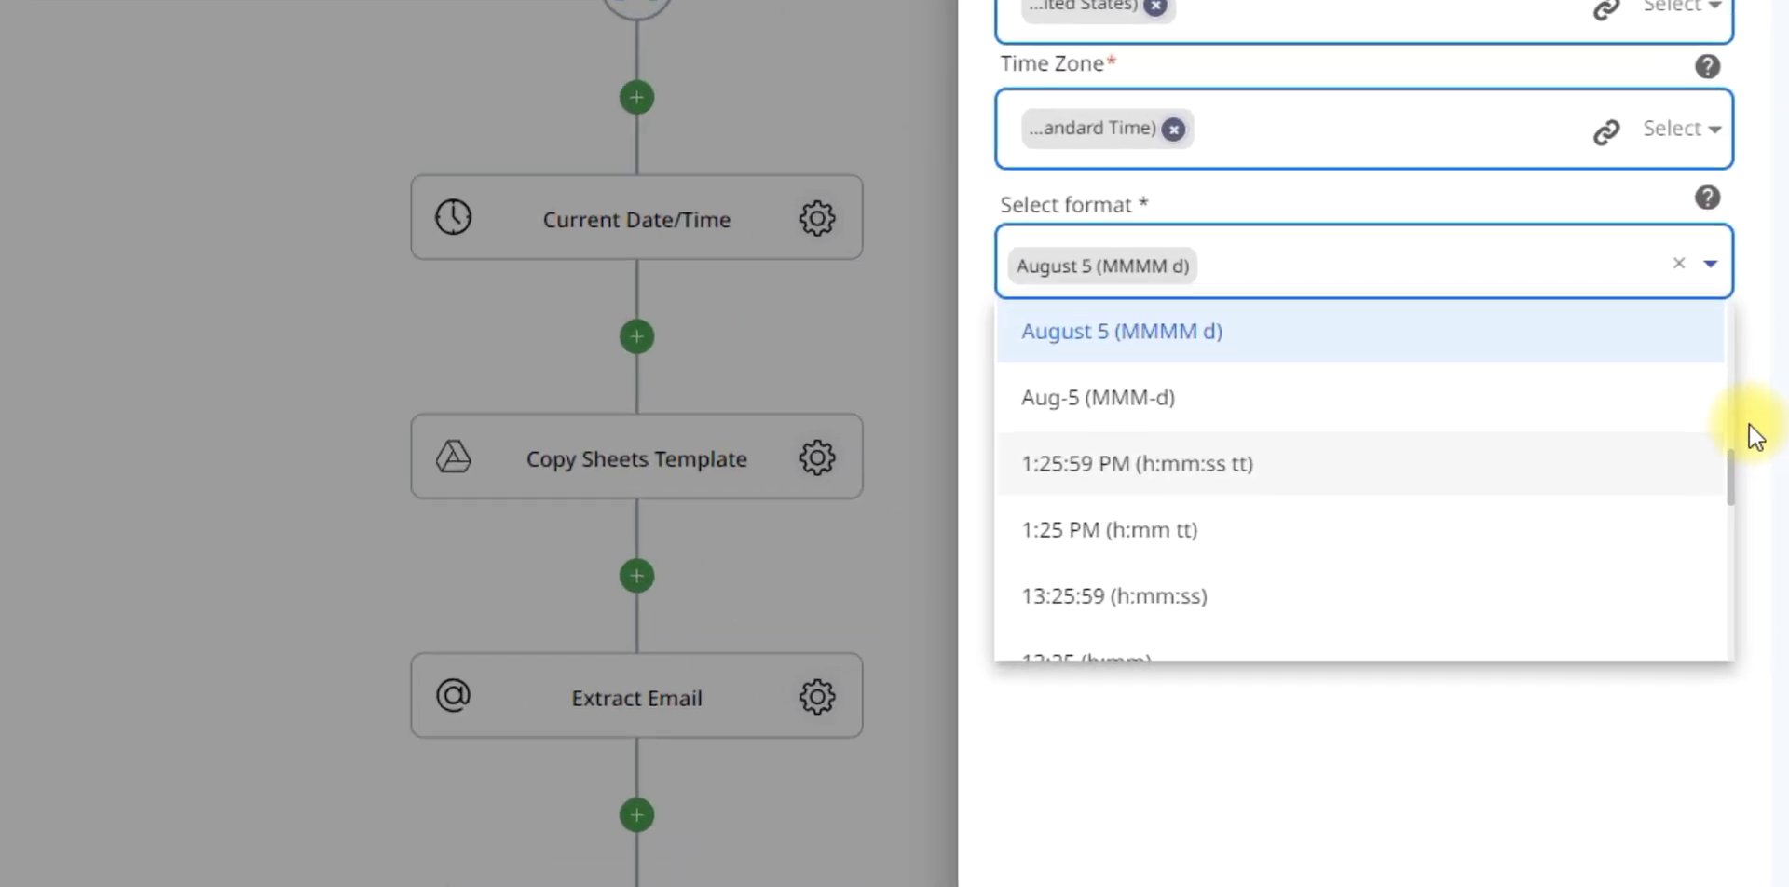
pyautogui.scroll(1, 1724, 447)
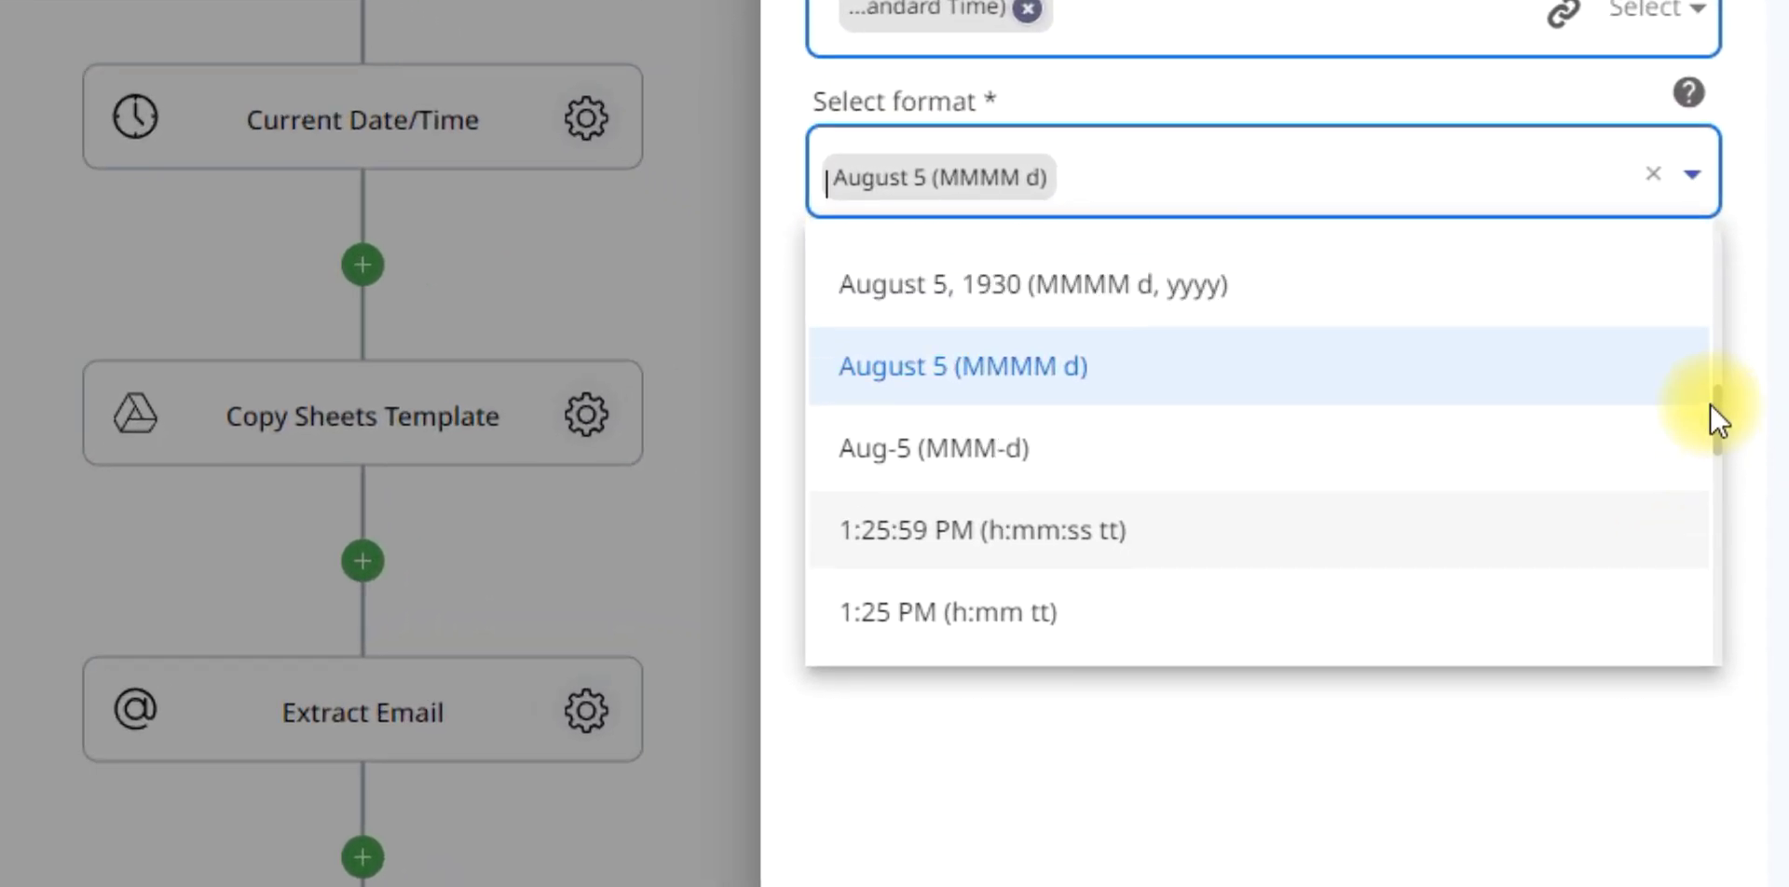
pyautogui.moveTo(1718, 421); pyautogui.dragTo(1705, 614)
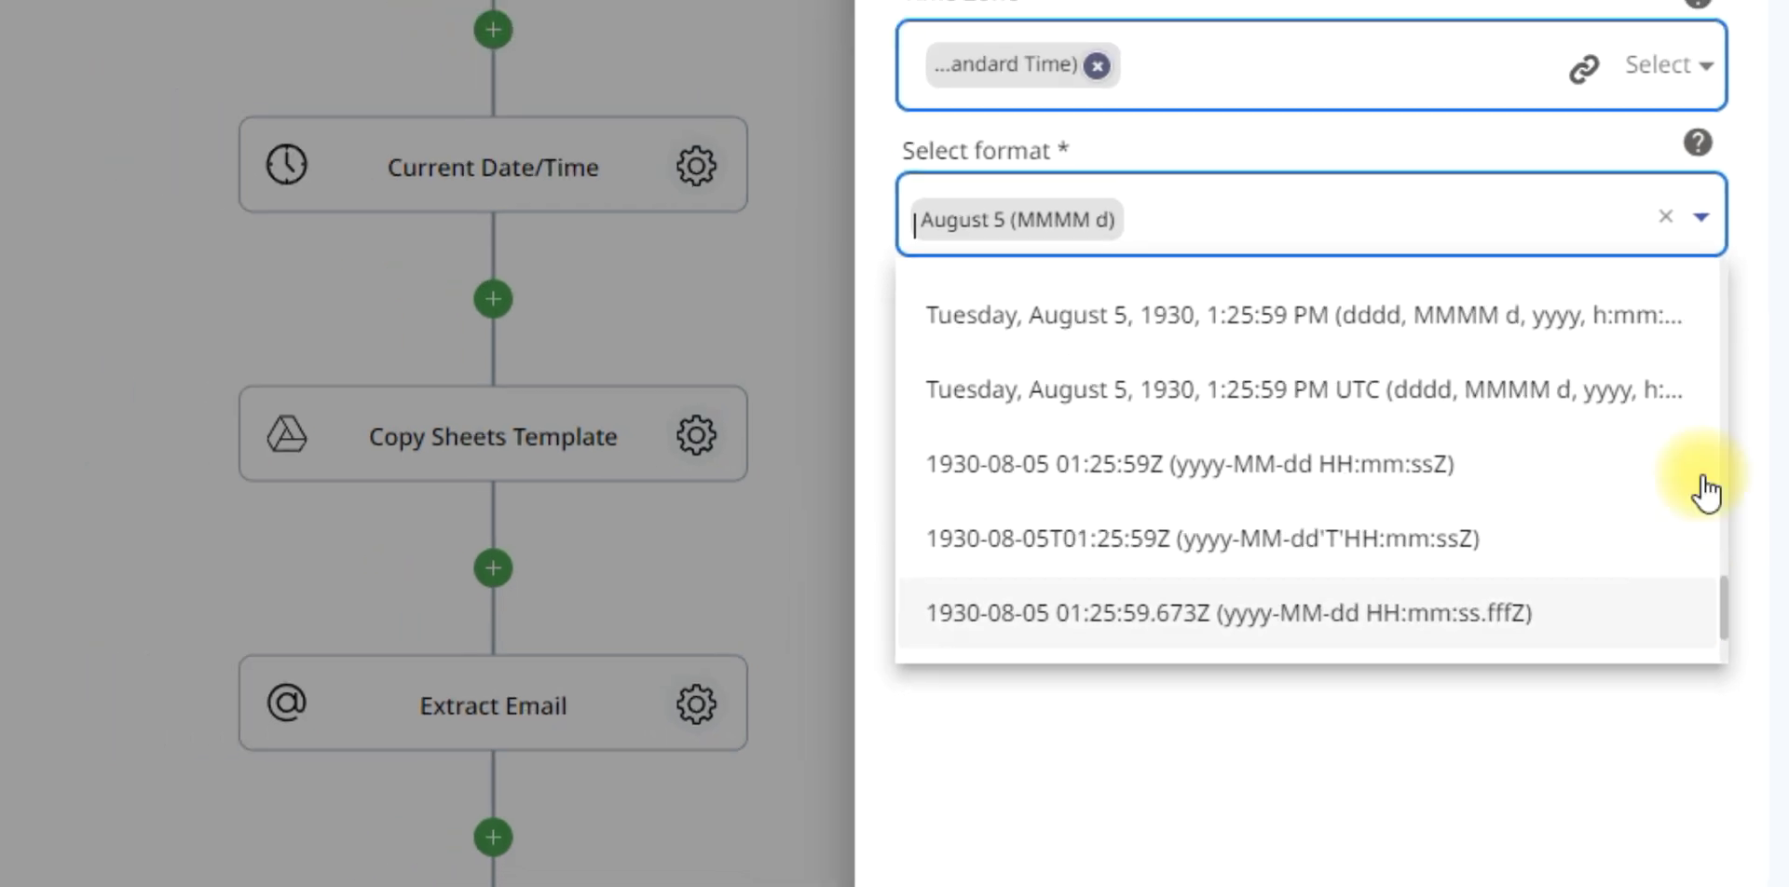
pyautogui.click(694, 164)
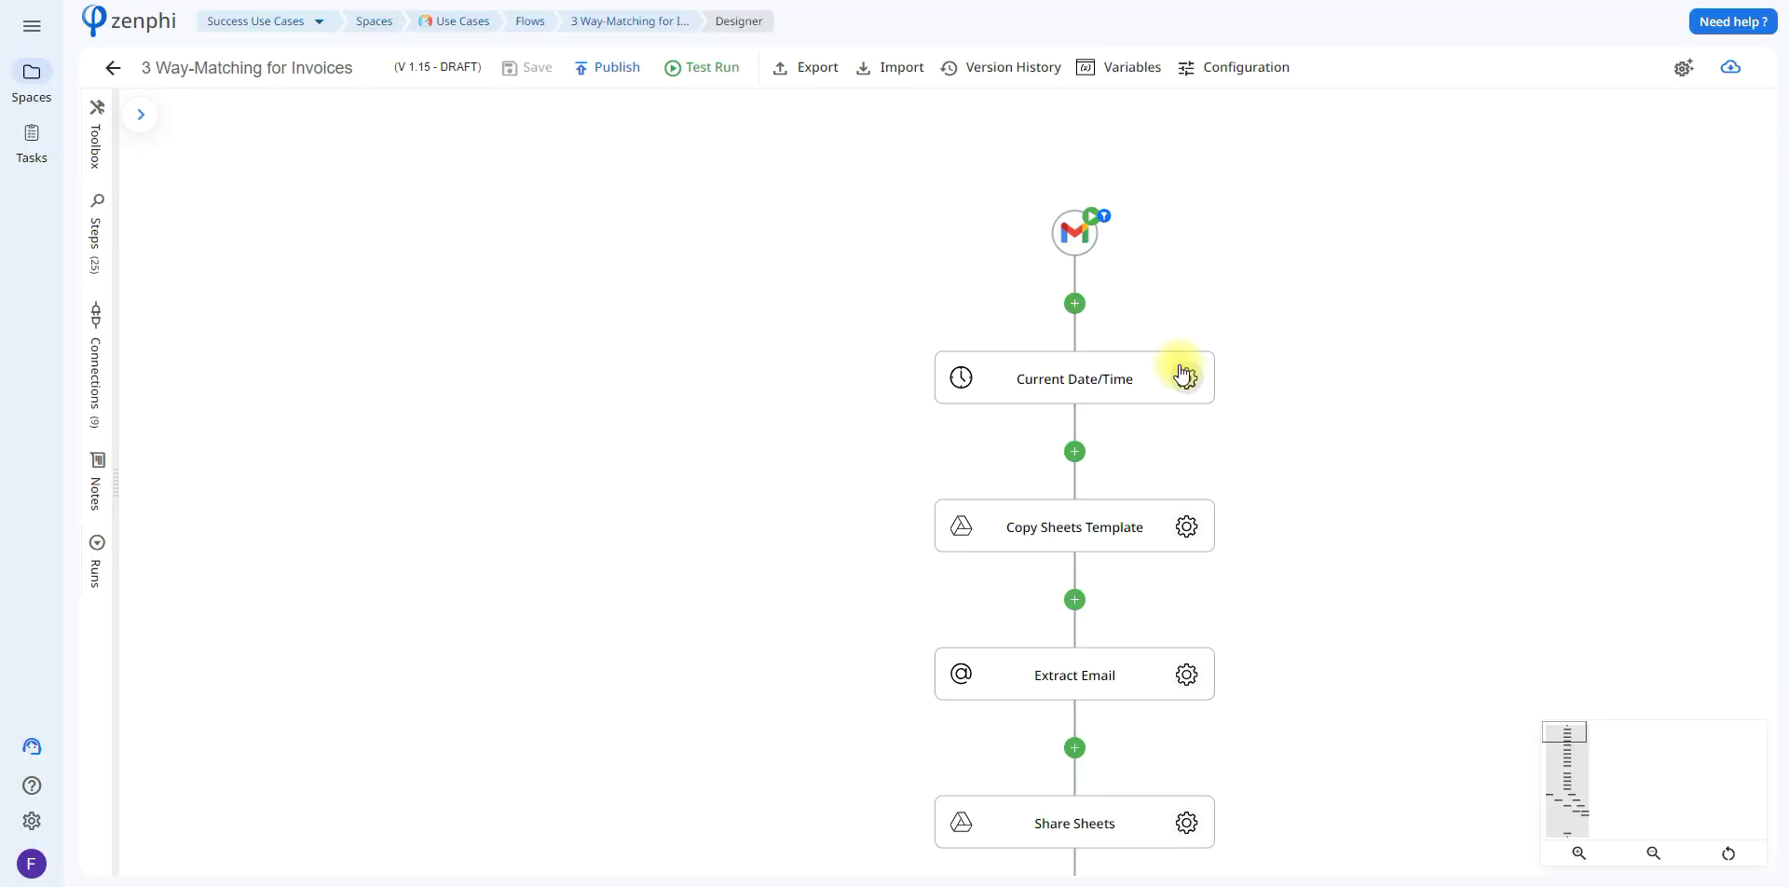
pyautogui.click(1183, 528)
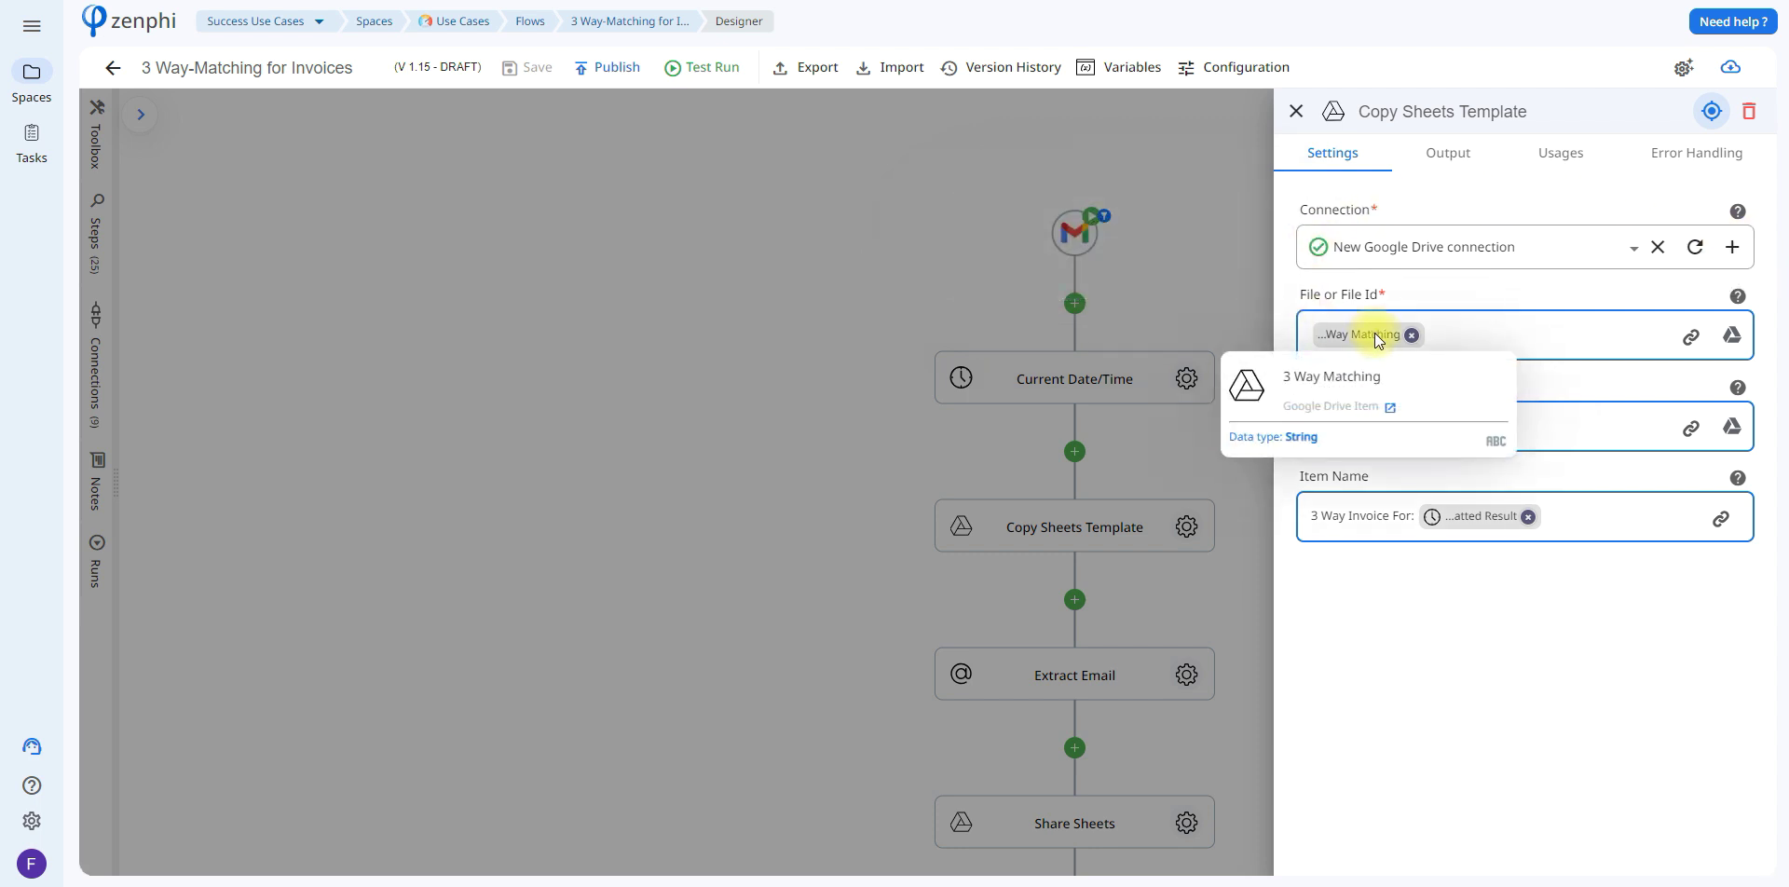
# Inspect the Copy Sheets Template file and destination folder pickers without changing them, then close.
pyautogui.click(1742, 347)
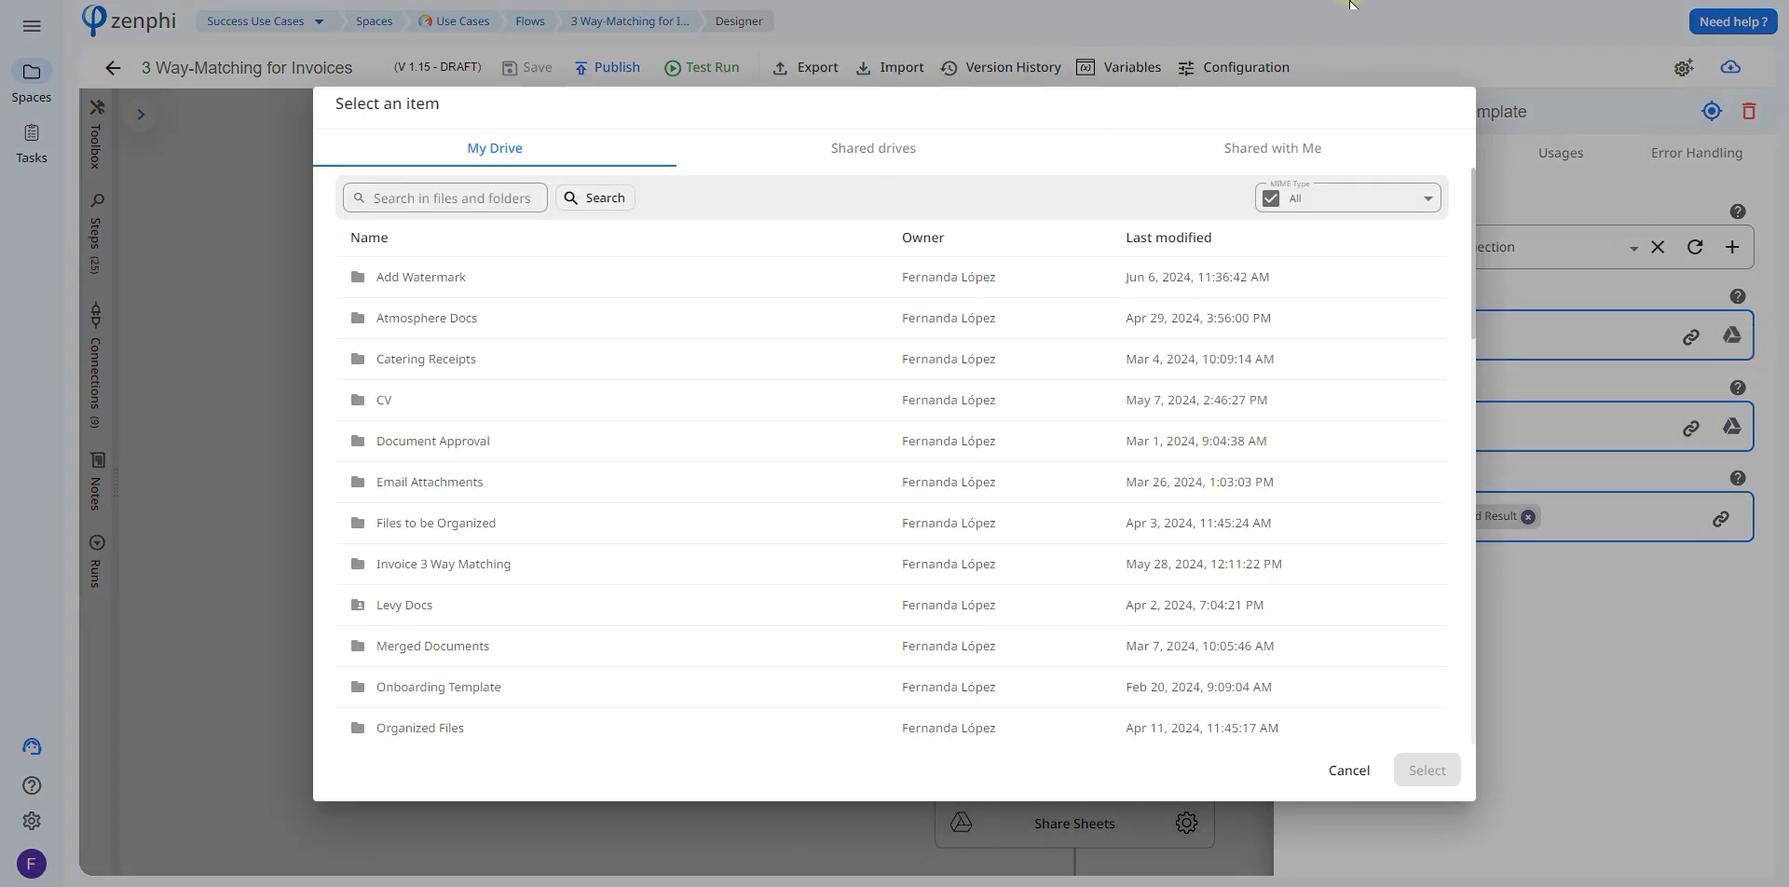
pyautogui.click(1347, 768)
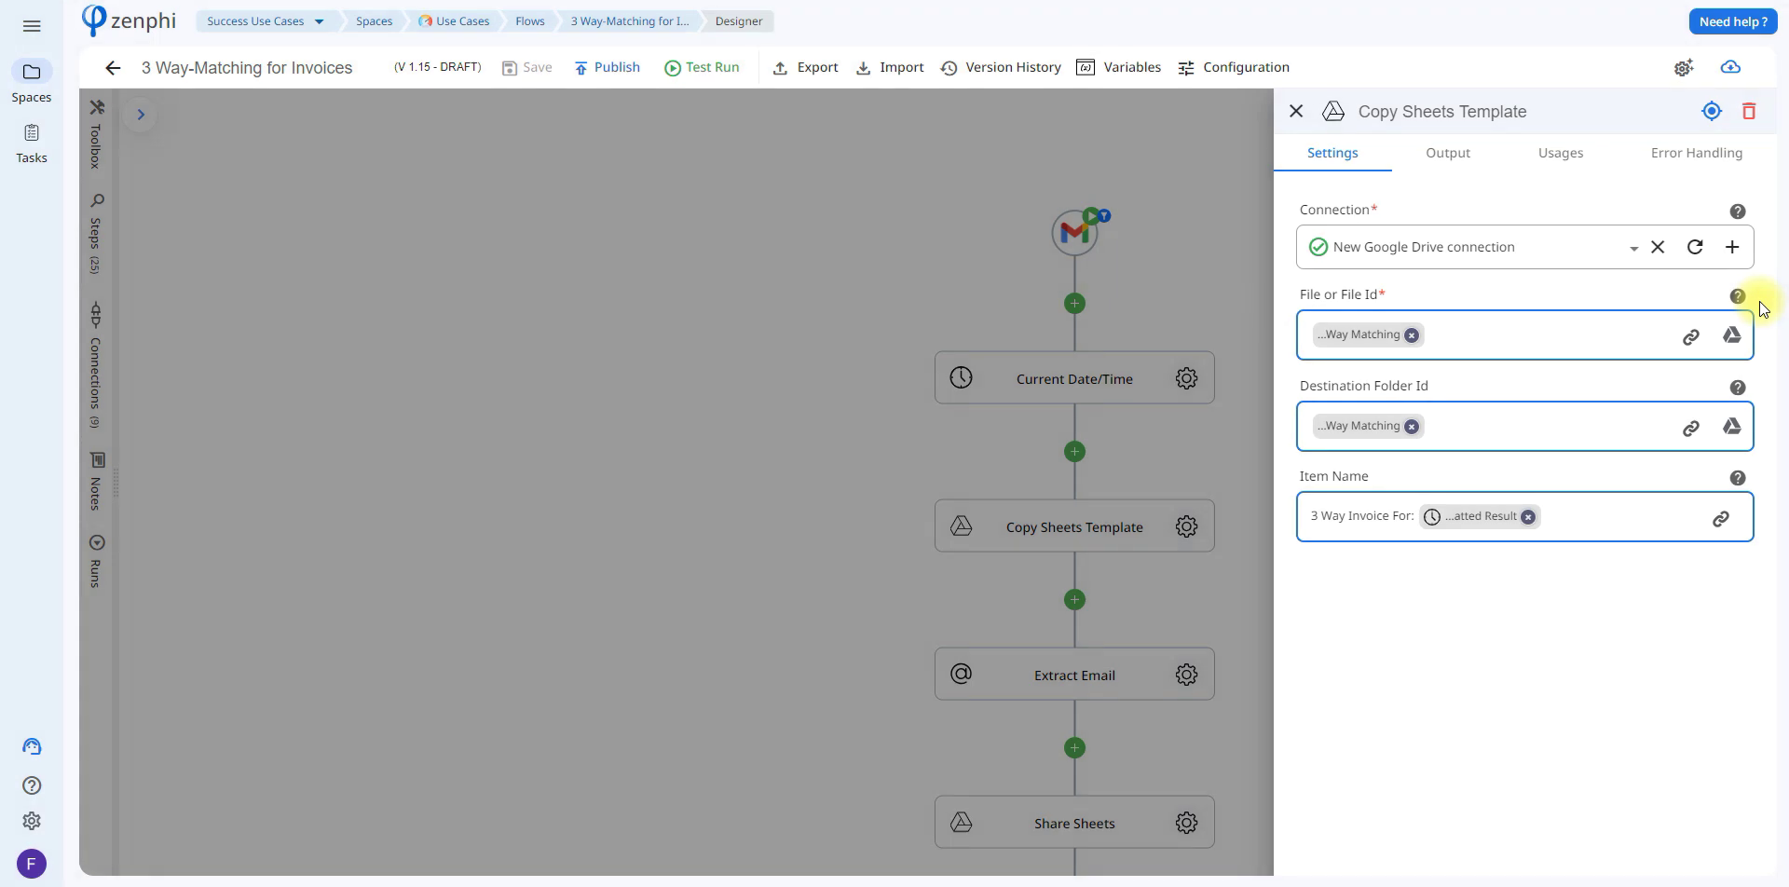
pyautogui.click(1743, 440)
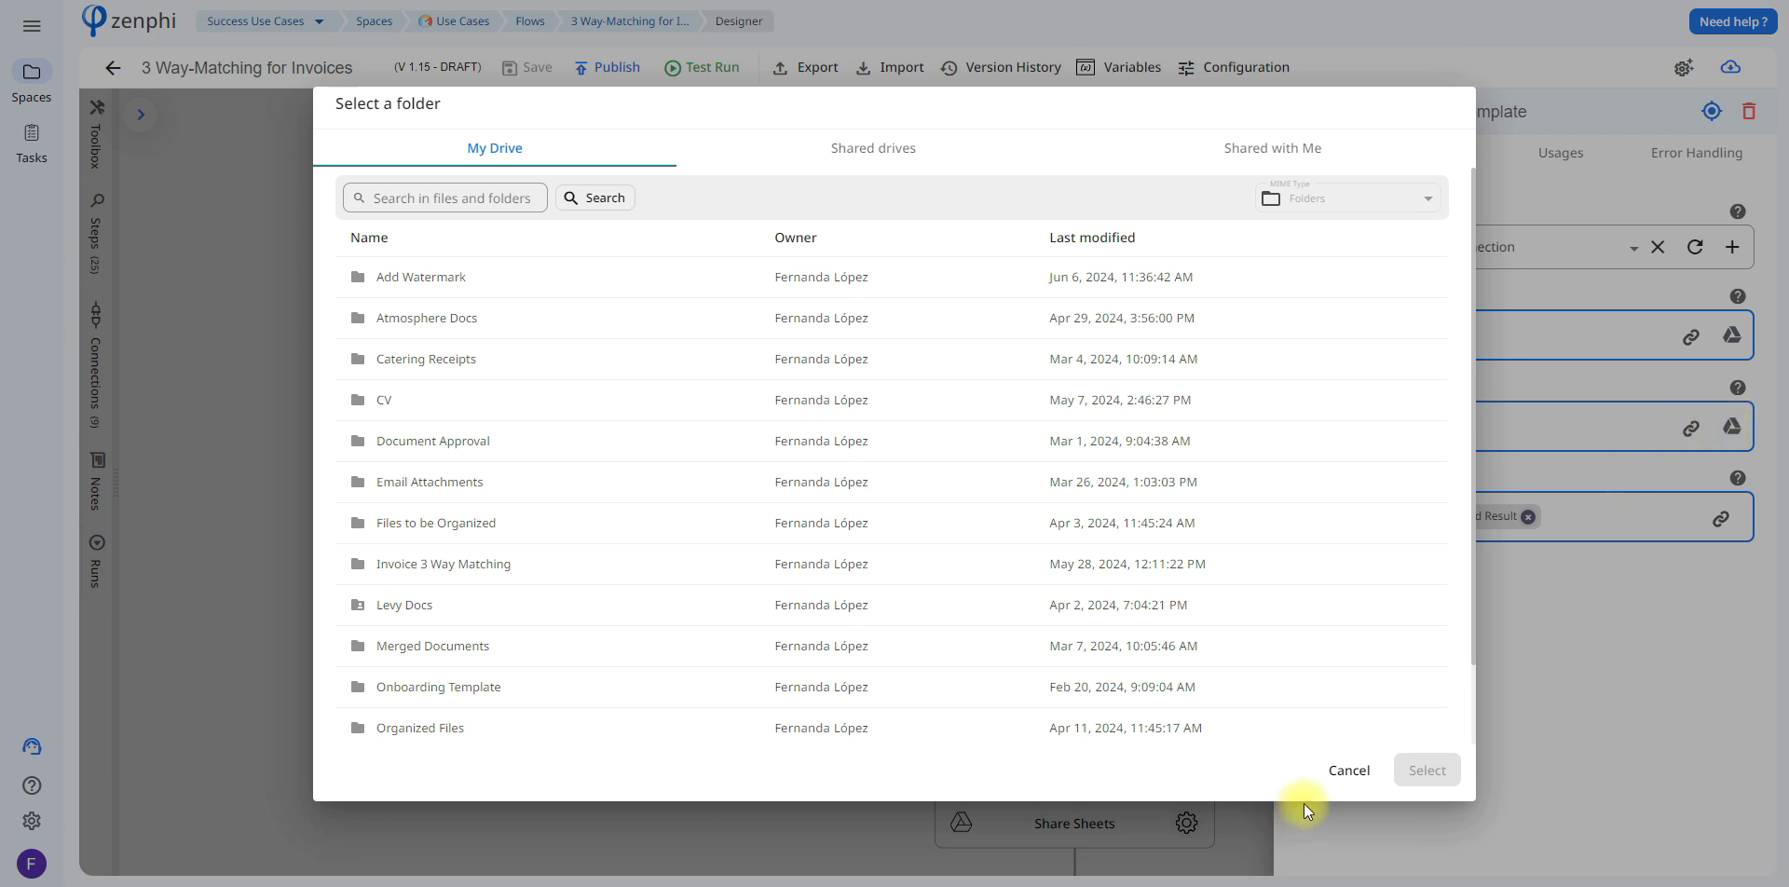
pyautogui.click(1351, 771)
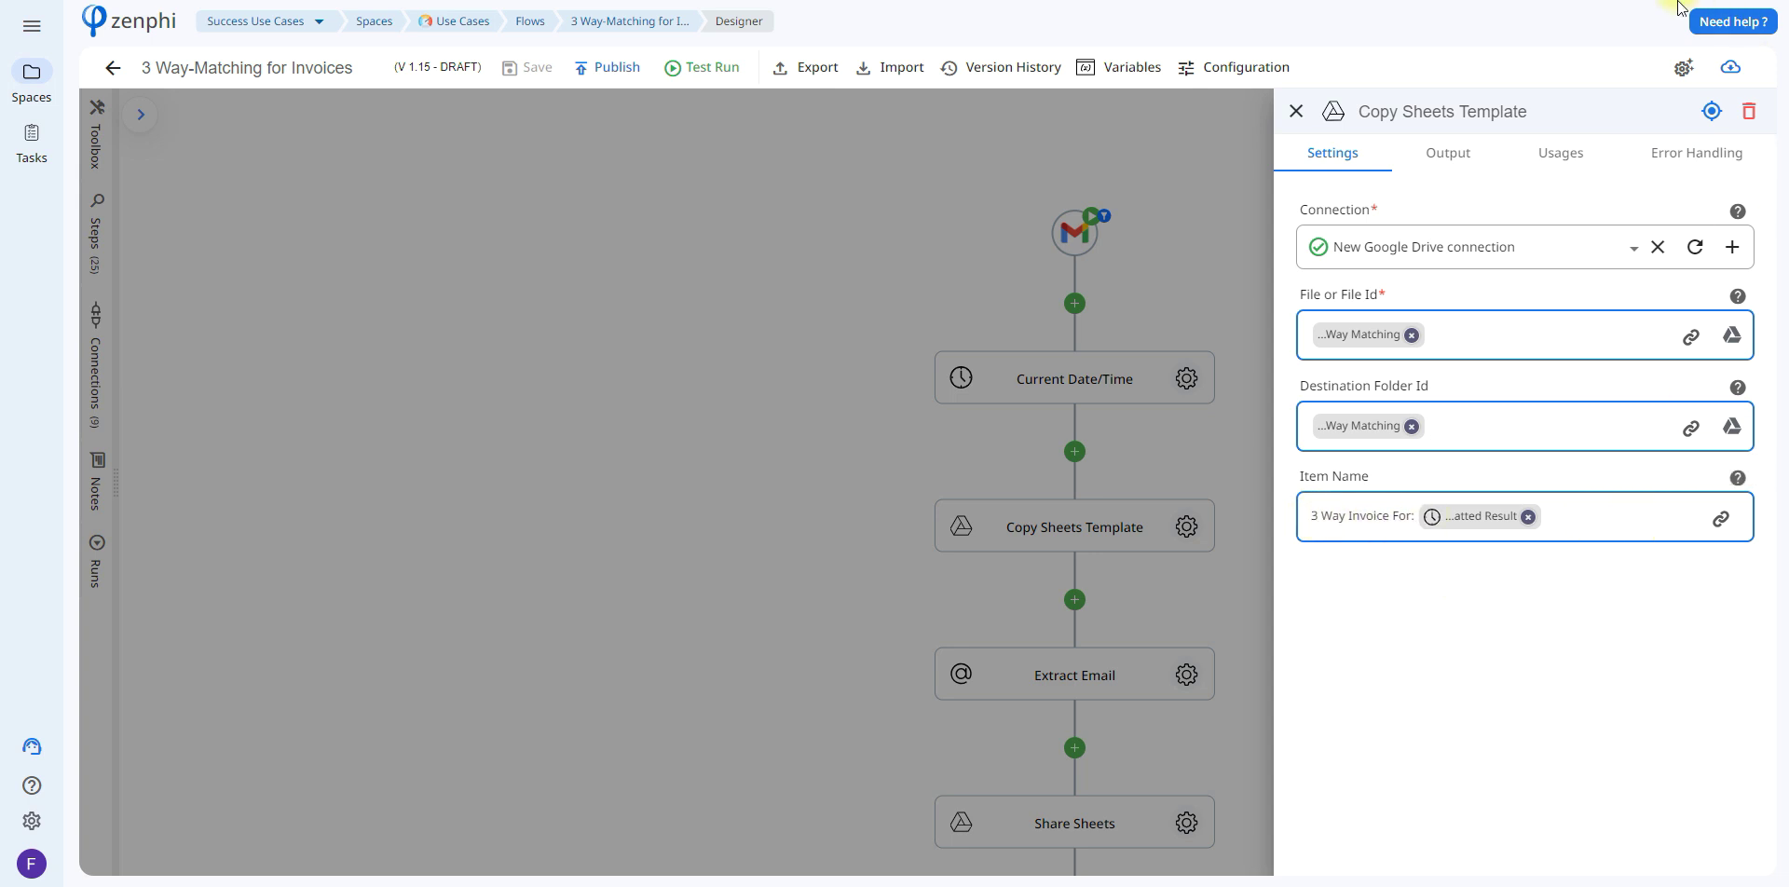
pyautogui.press('Escape')
# Verify Extract Email uses the trigger's From address and outputs display name, address, domain, user.
pyautogui.click(1156, 500)
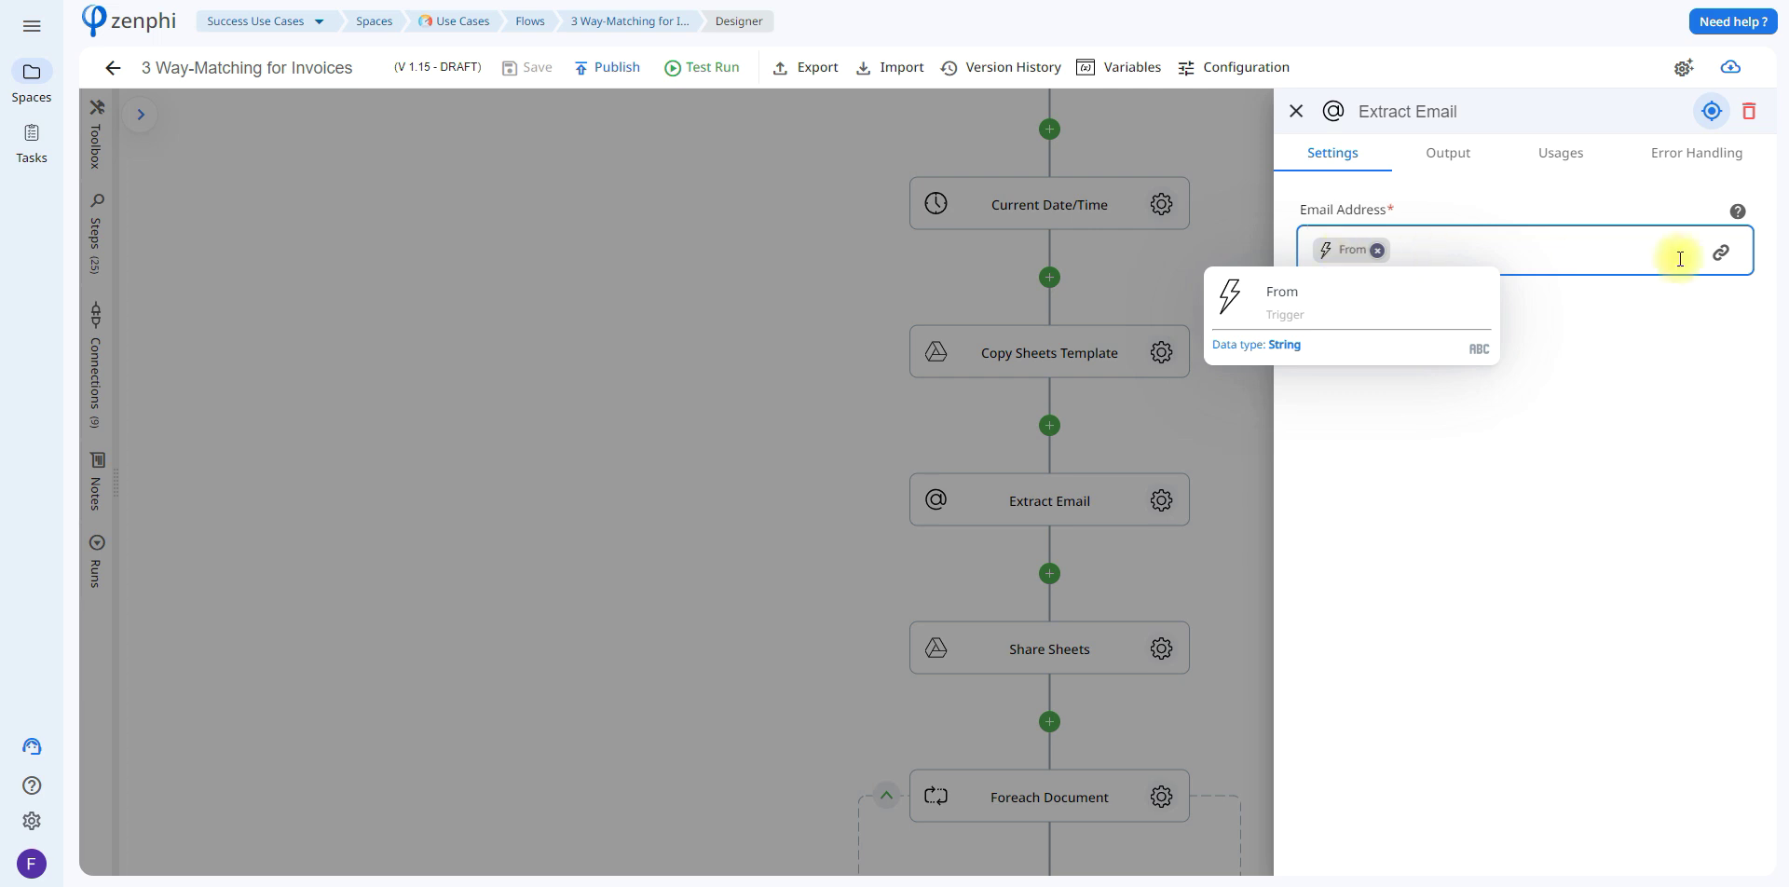
pyautogui.click(1721, 265)
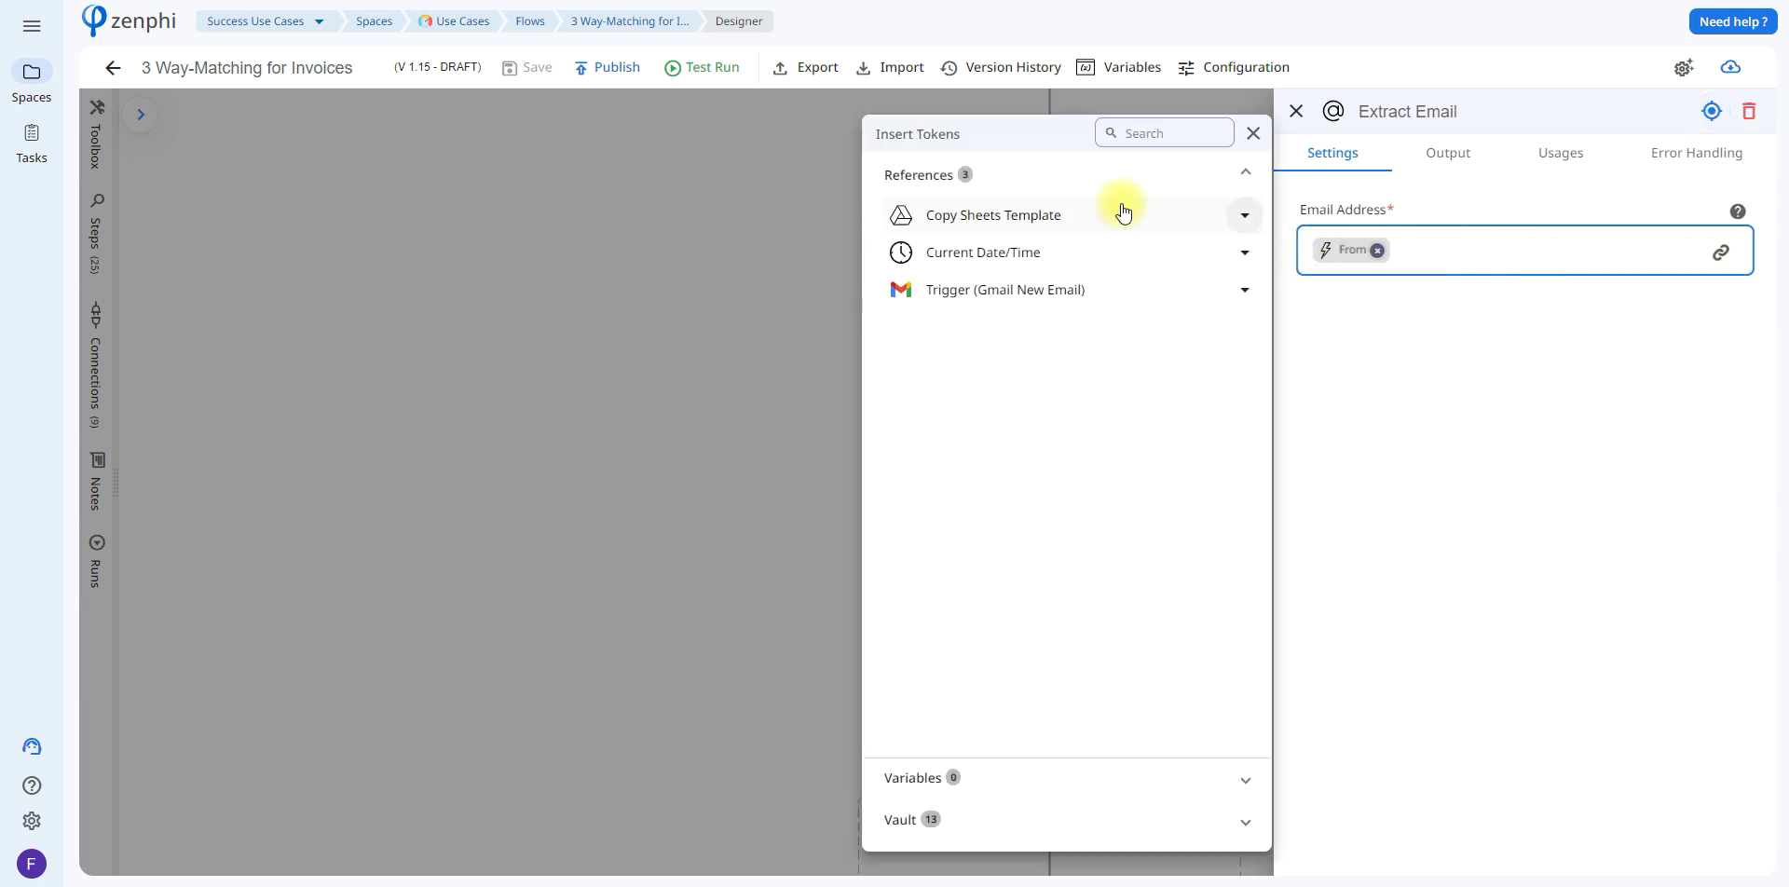
pyautogui.click(1031, 289)
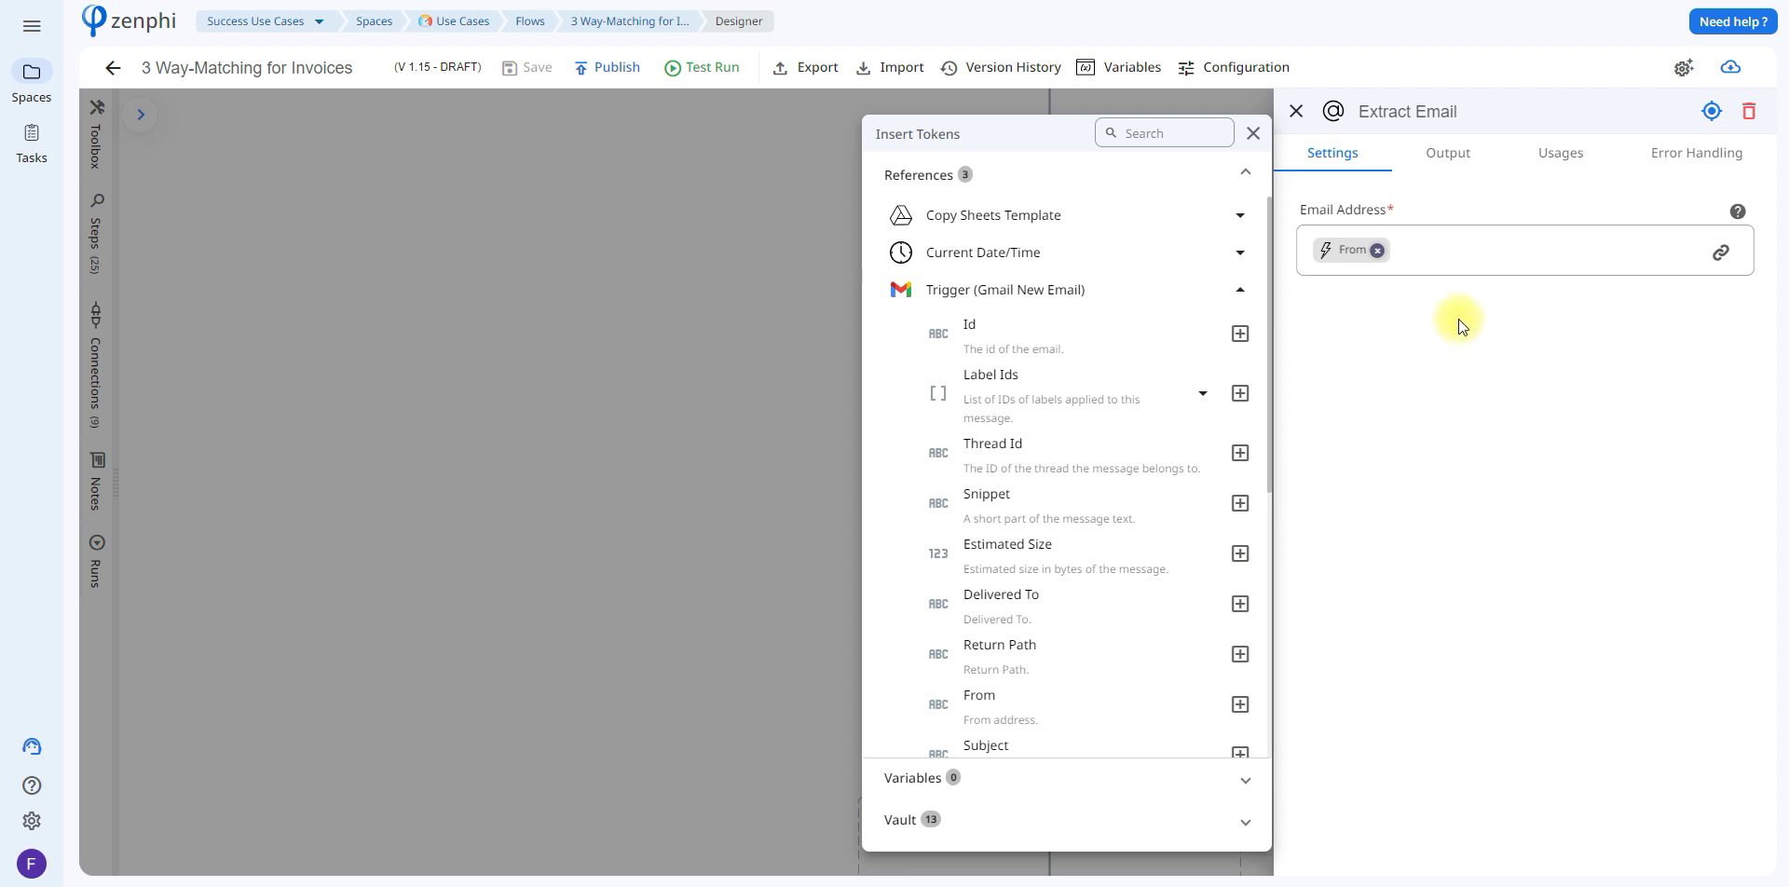
pyautogui.click(1481, 303)
pyautogui.click(1445, 170)
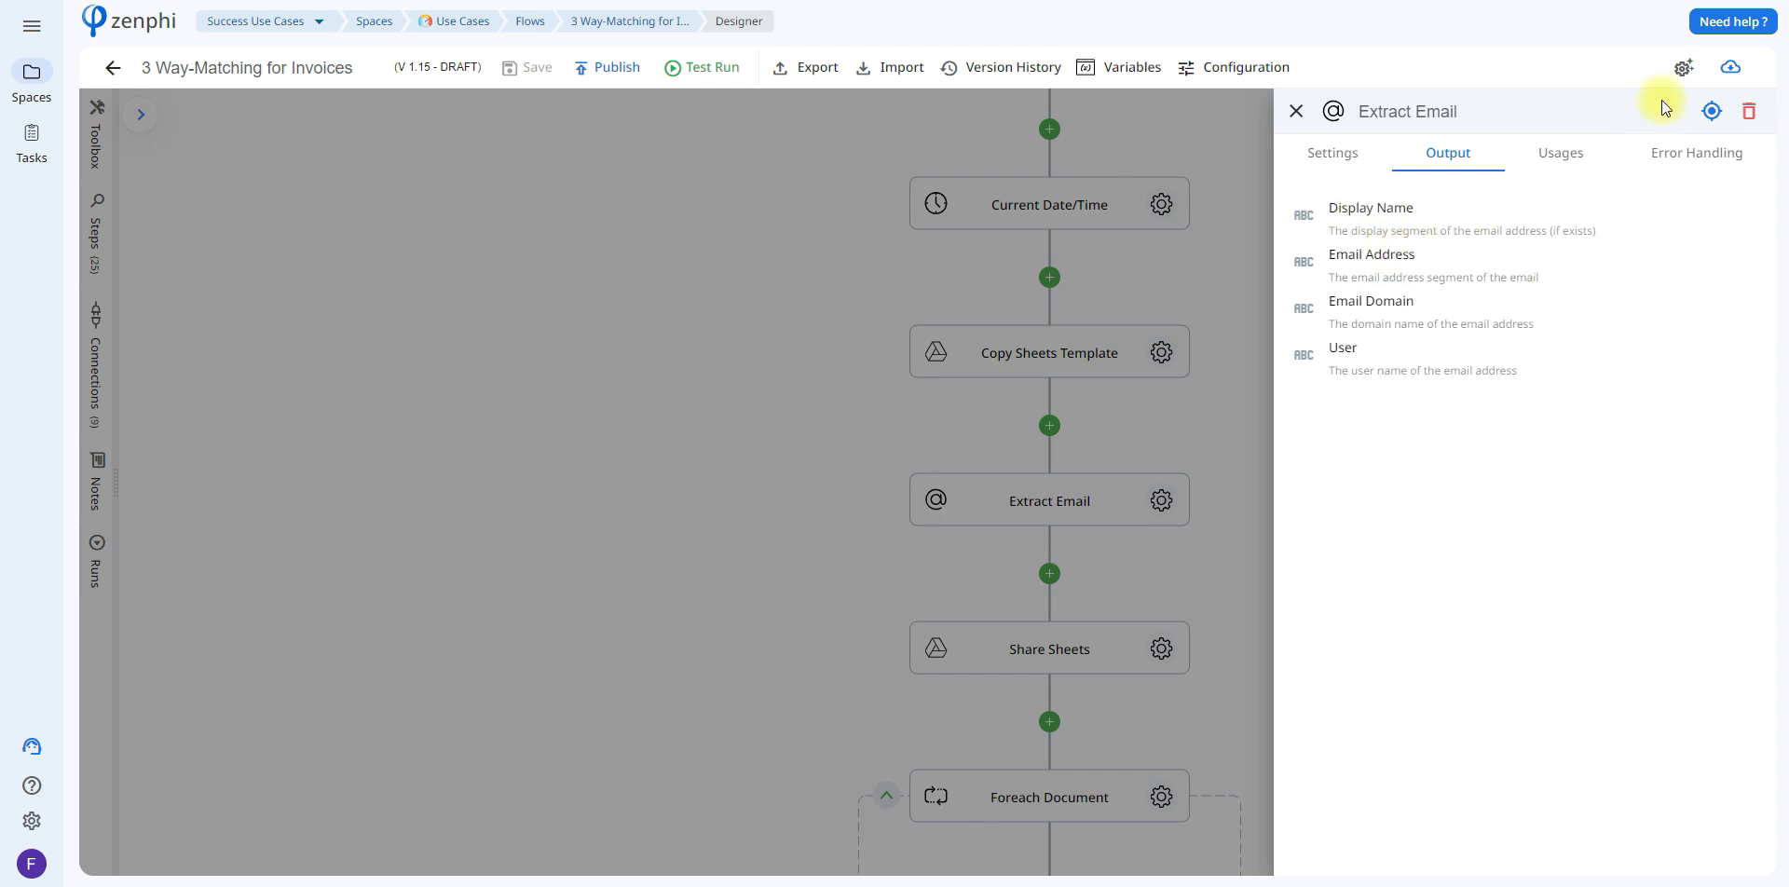
pyautogui.click(1296, 111)
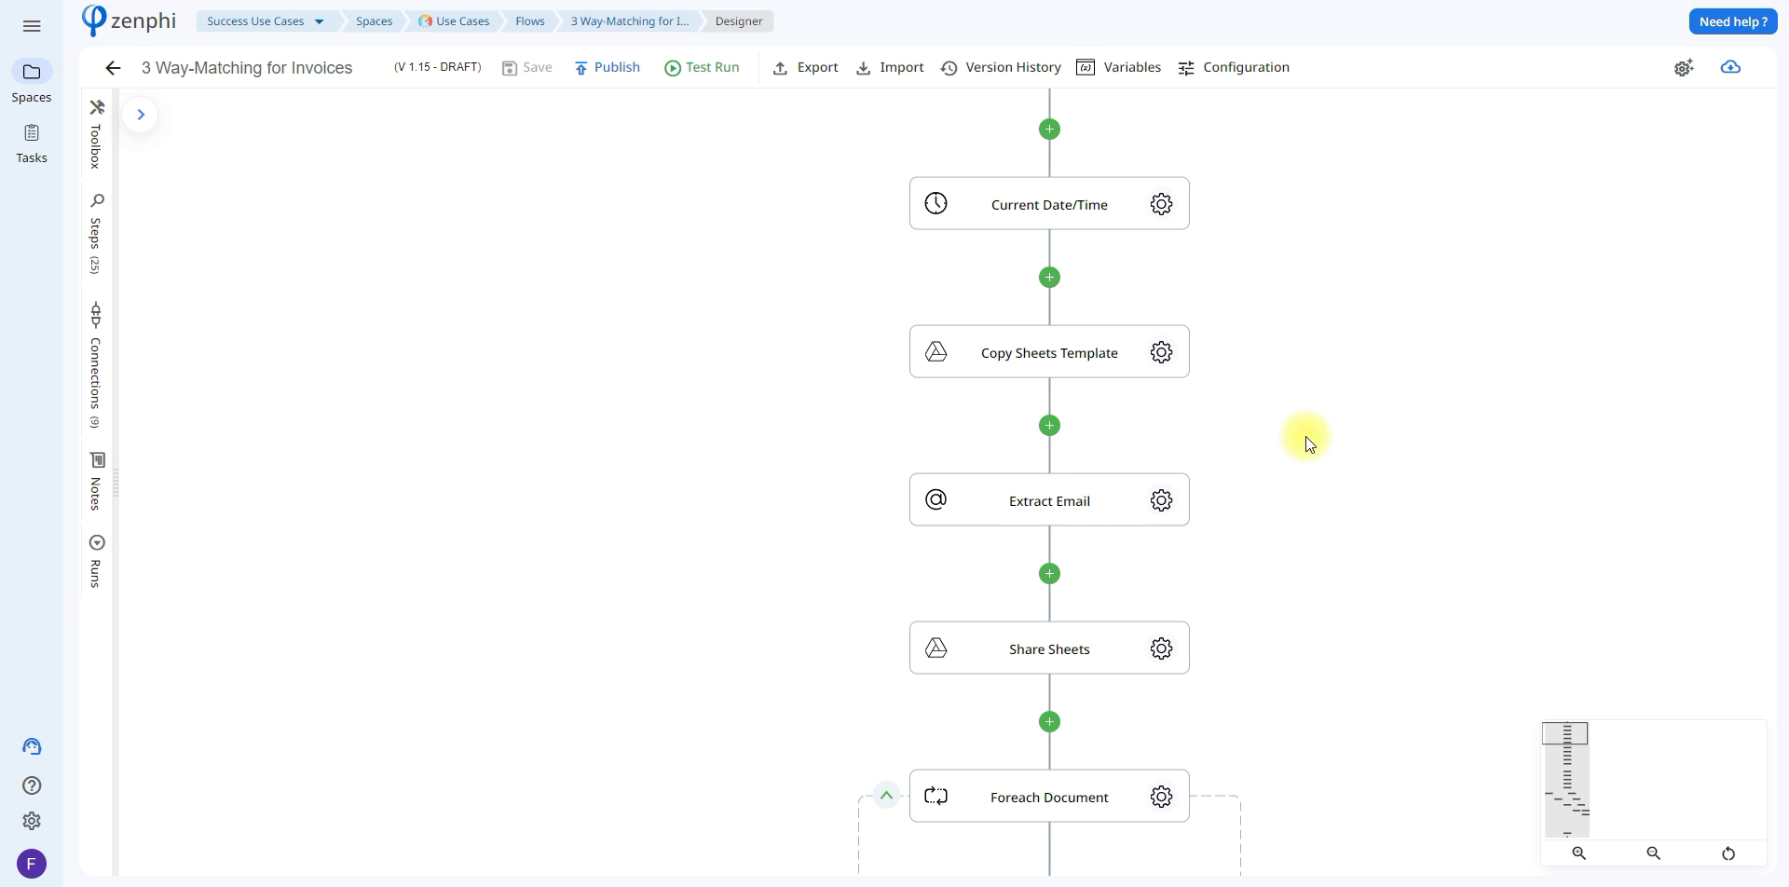
# Confirm Share Sheets gives the extracted email address Commenter access to the copied template.
pyautogui.click(1161, 648)
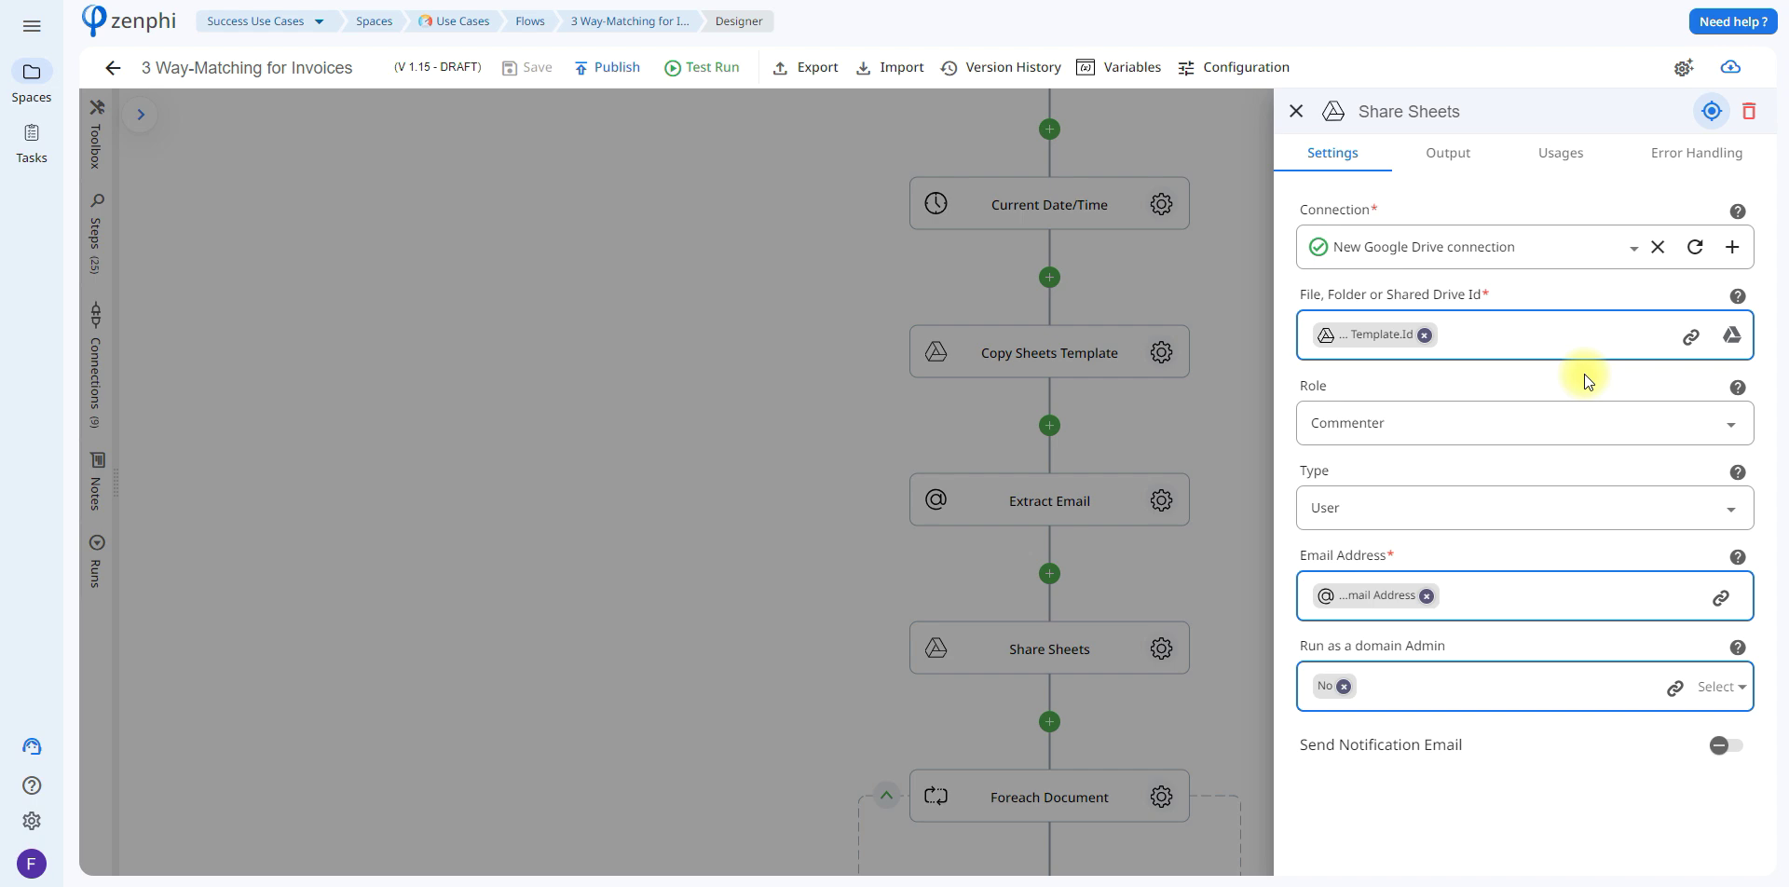
pyautogui.moveTo(1588, 234)
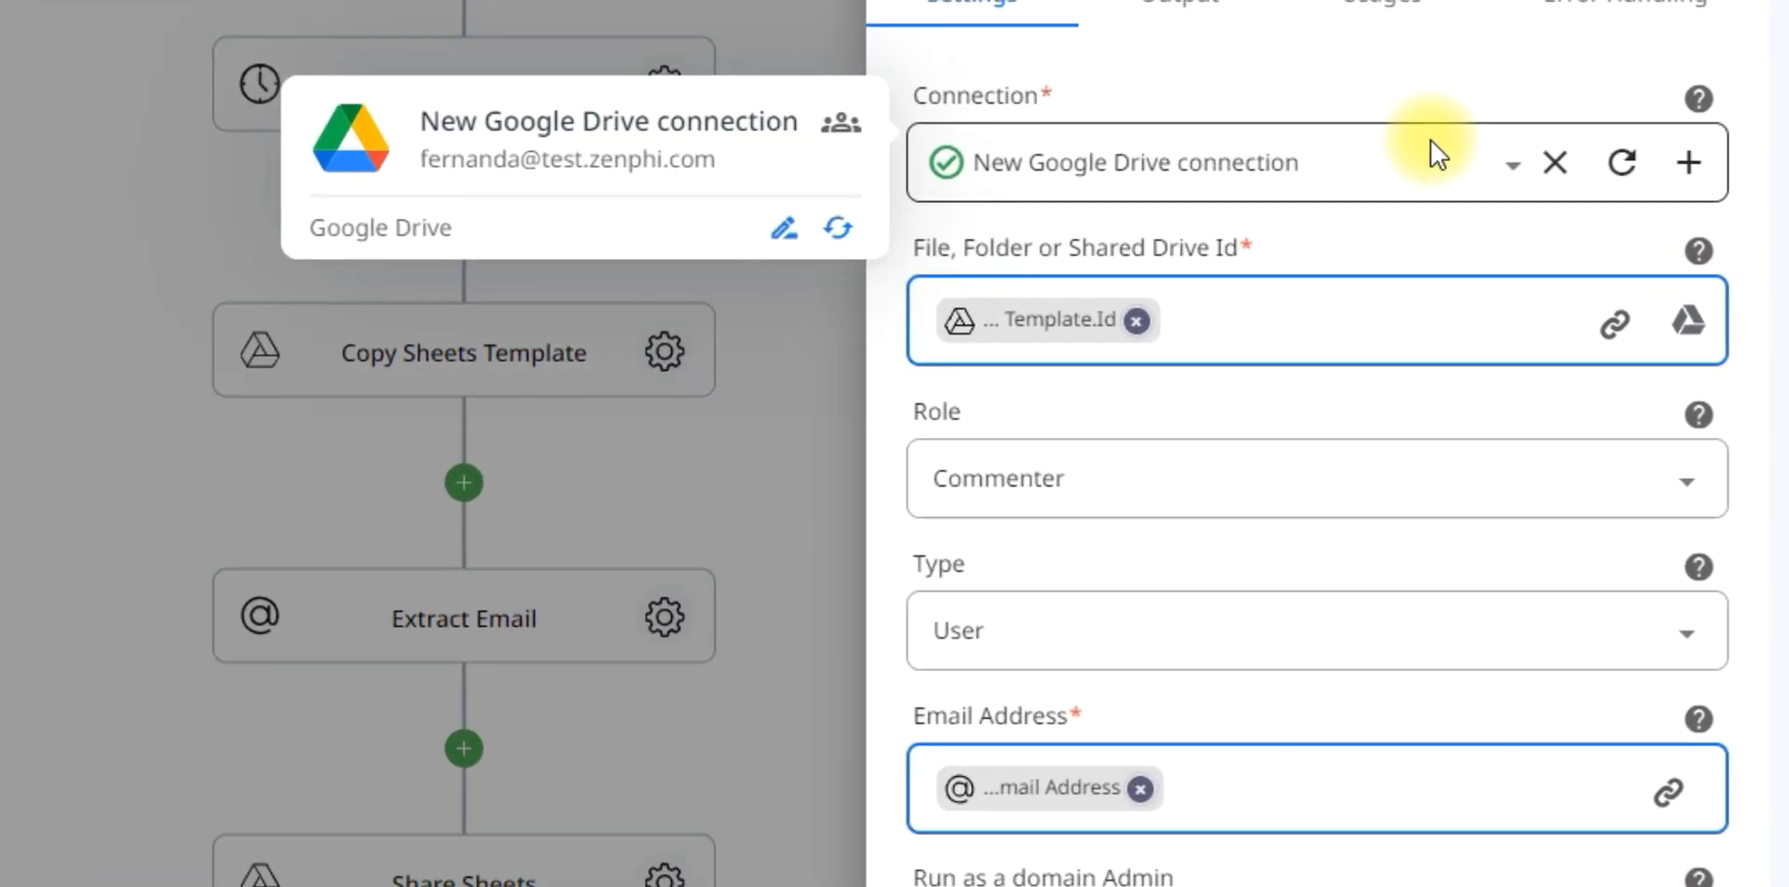
pyautogui.moveTo(1033, 315)
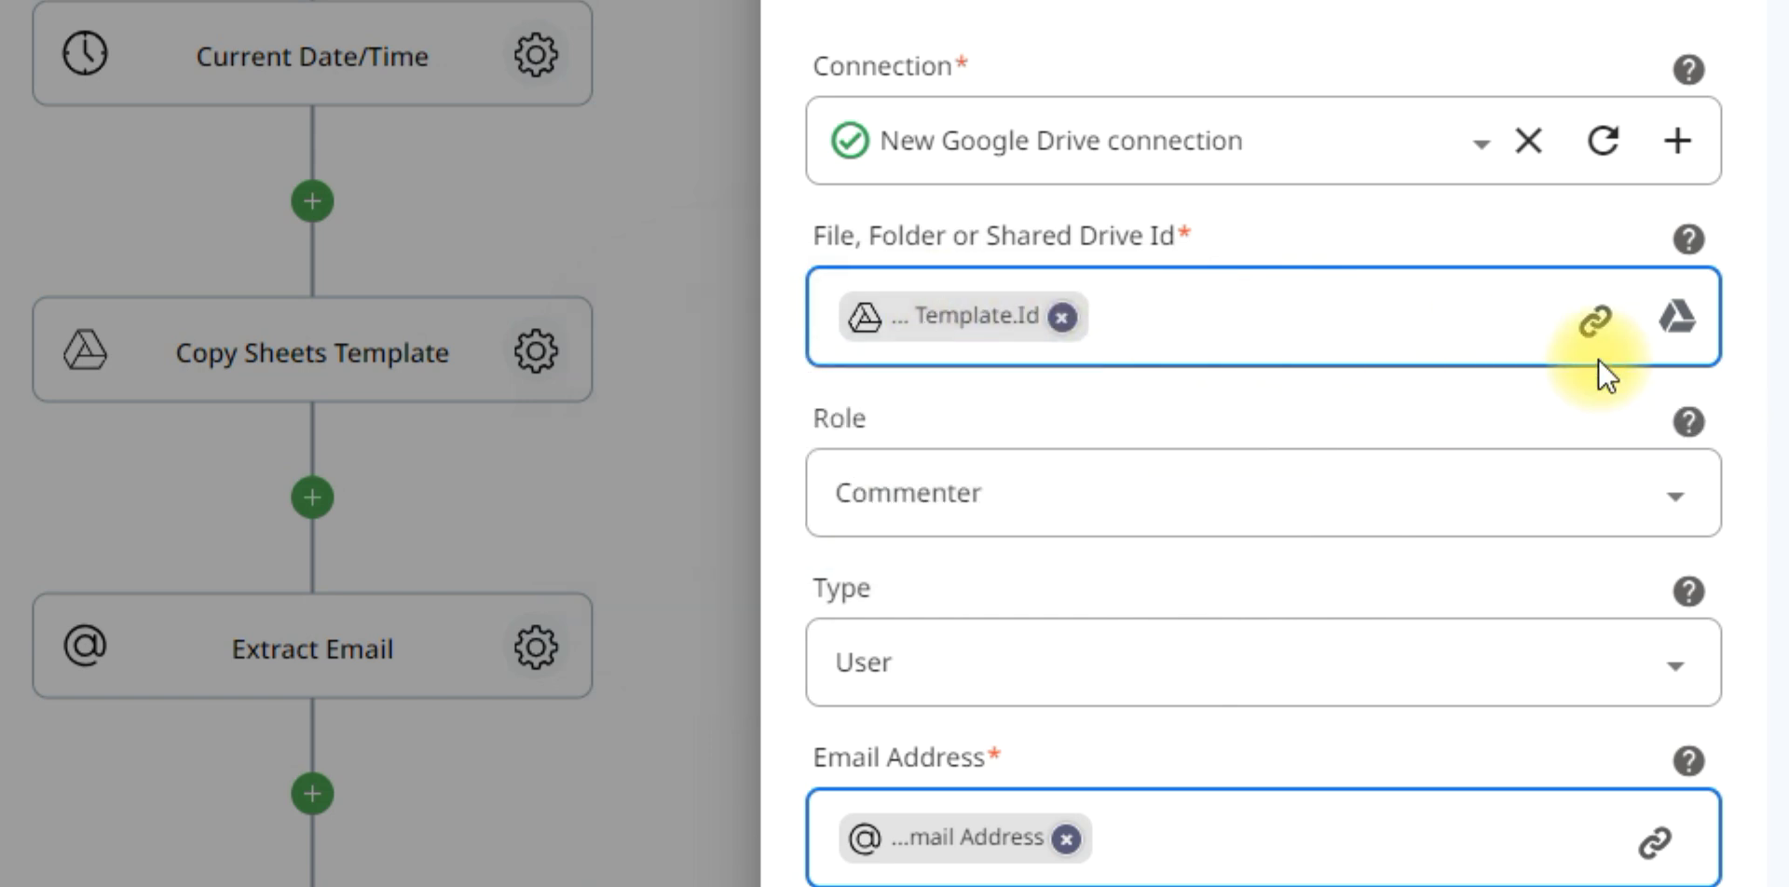
pyautogui.click(1286, 528)
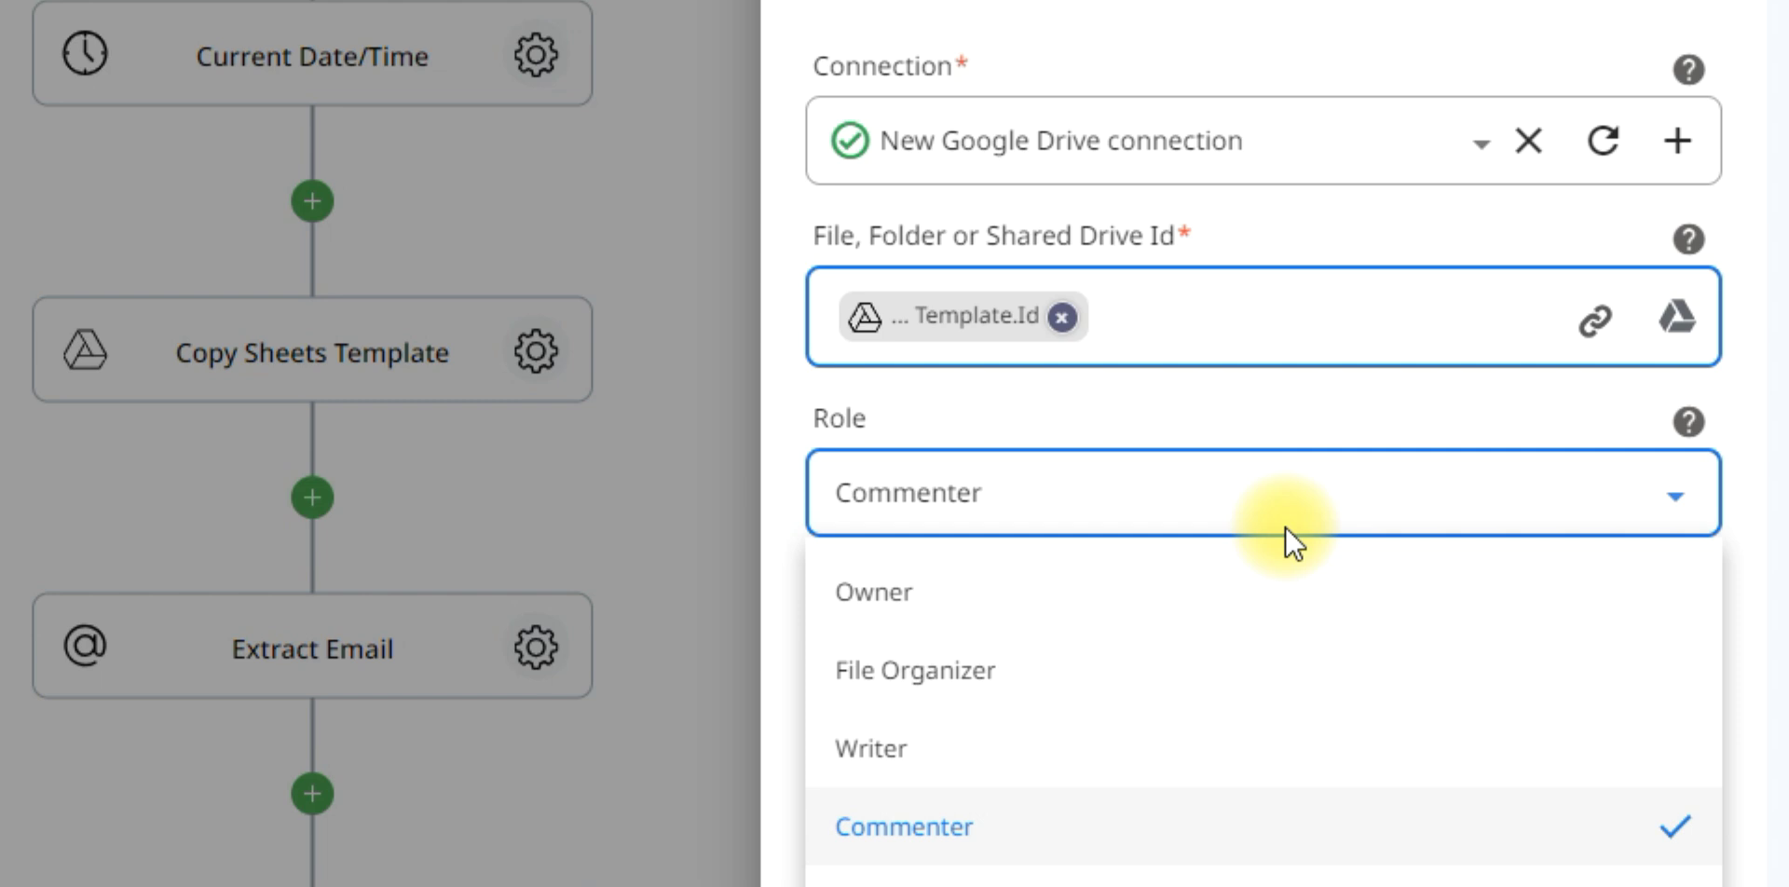
pyautogui.click(1269, 453)
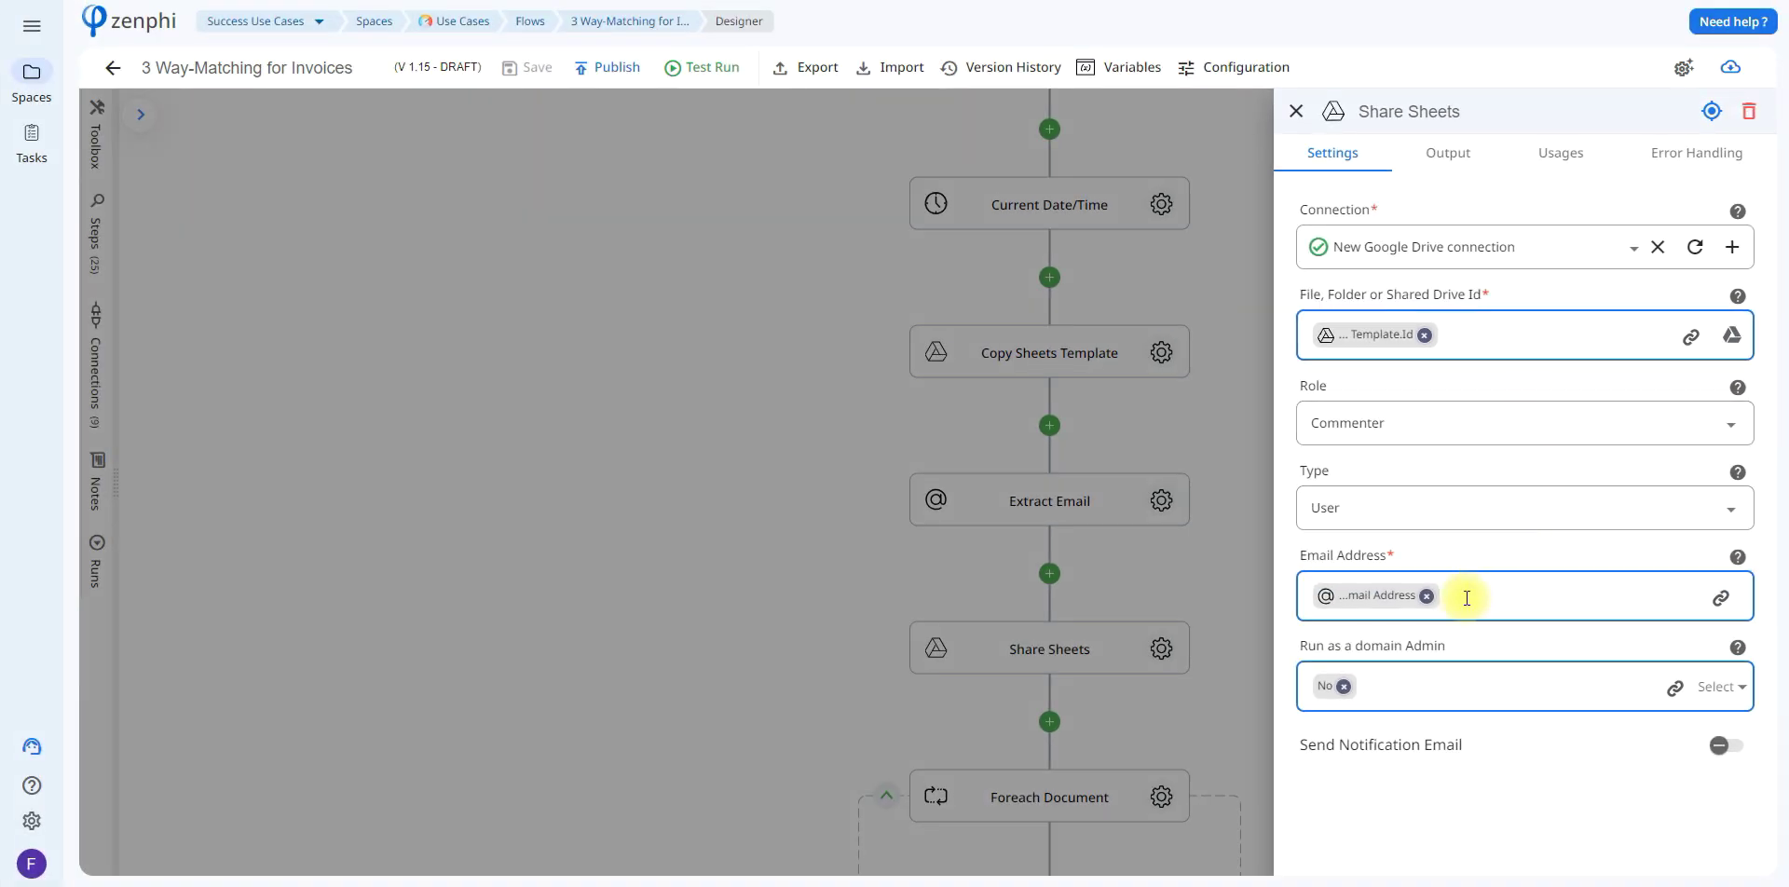
pyautogui.click(1721, 598)
pyautogui.click(1125, 219)
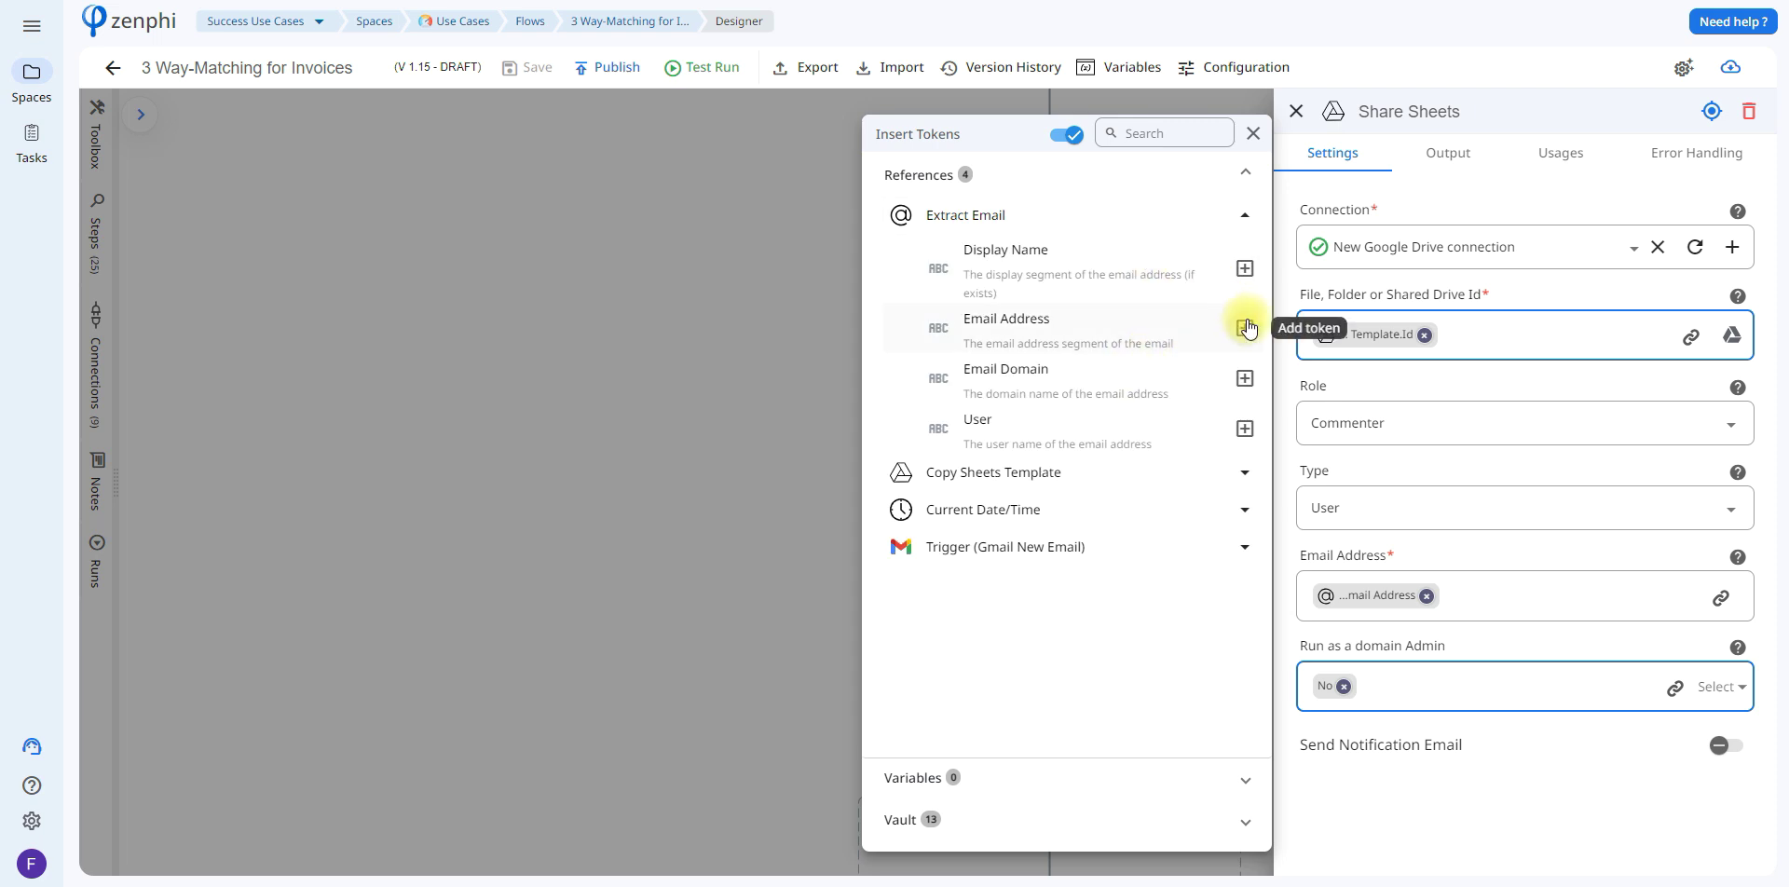
pyautogui.click(1688, 3)
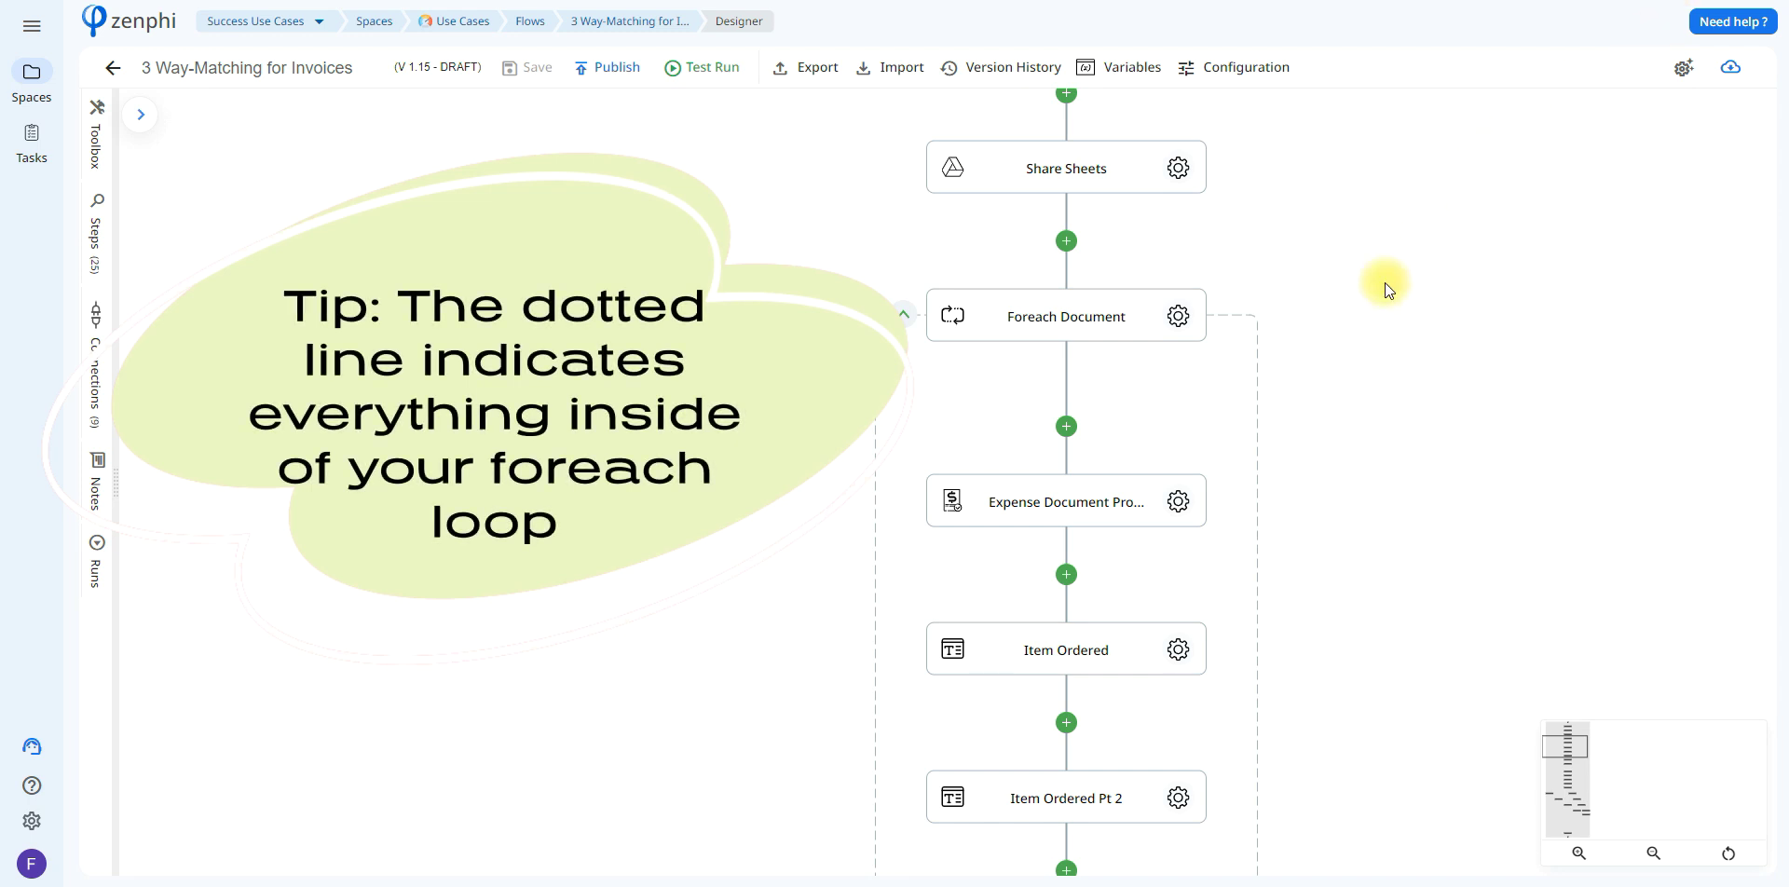
pyautogui.click(1177, 501)
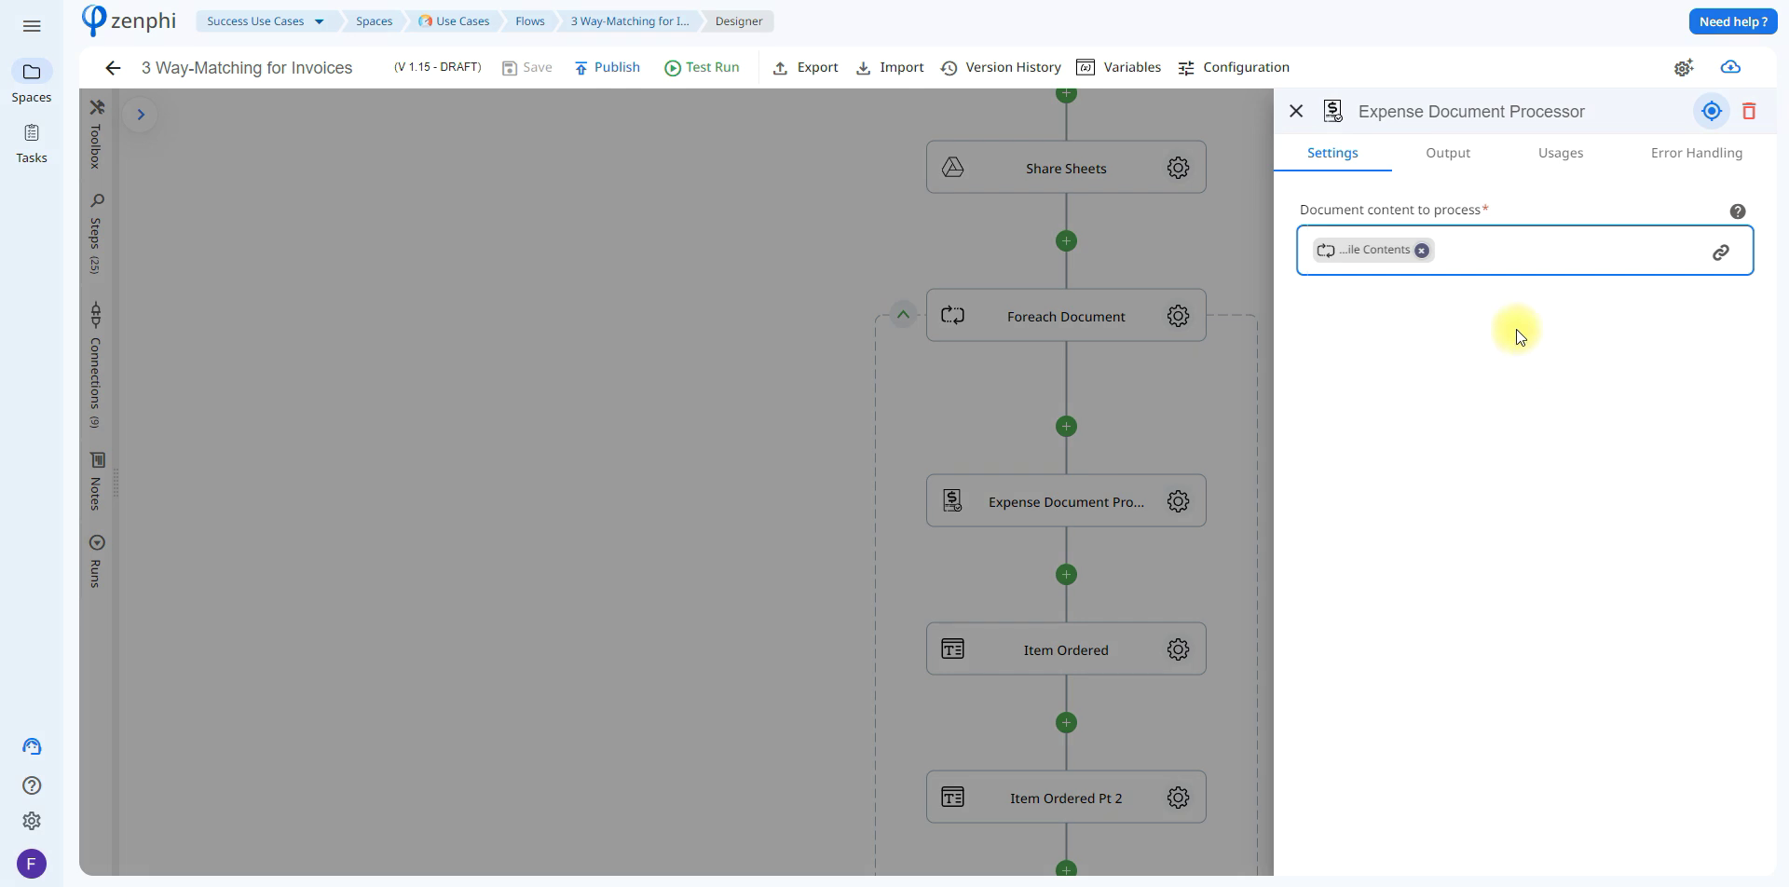
pyautogui.click(1407, 164)
pyautogui.click(1434, 244)
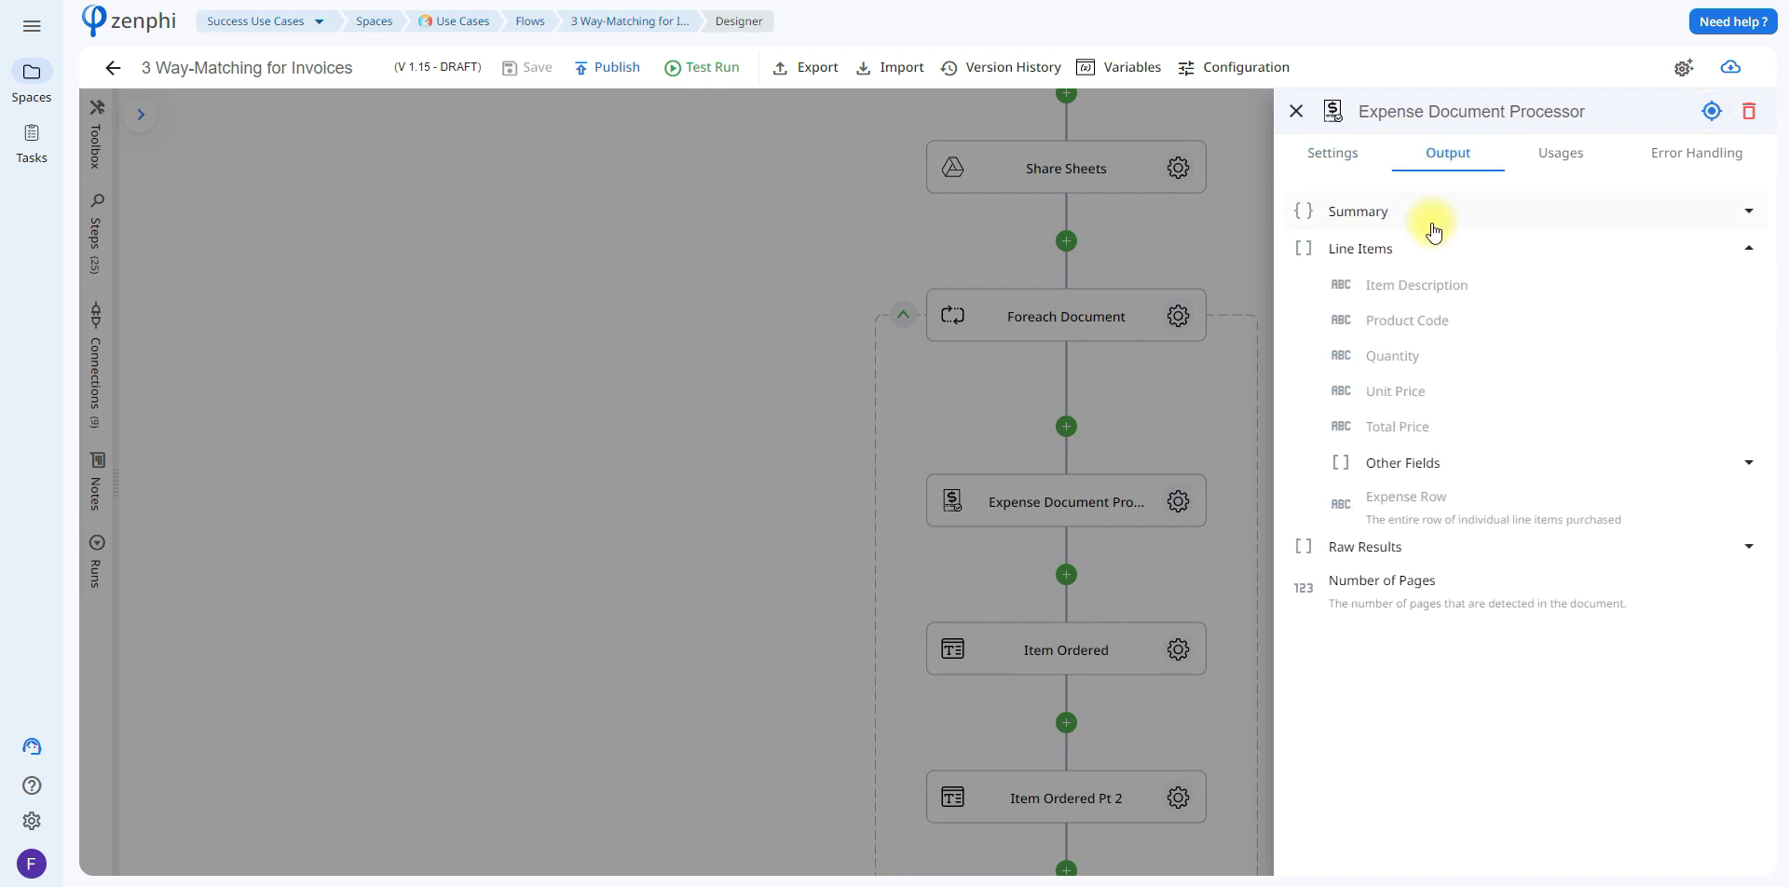
pyautogui.click(1431, 228)
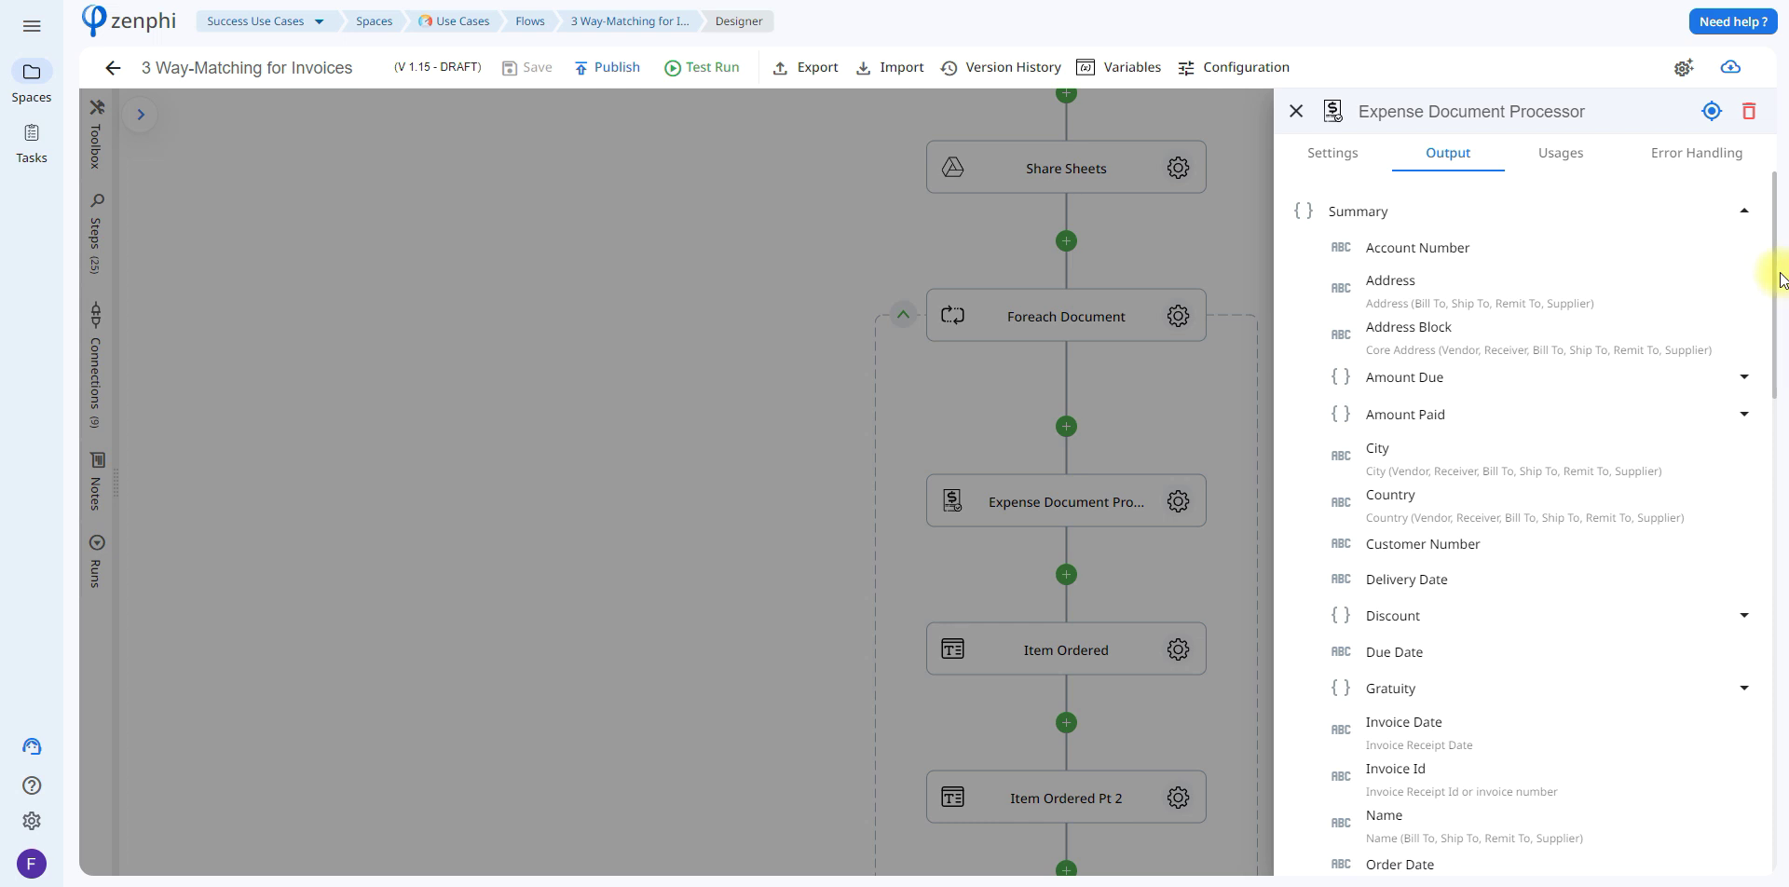
pyautogui.moveTo(1776, 280); pyautogui.dragTo(1764, 367)
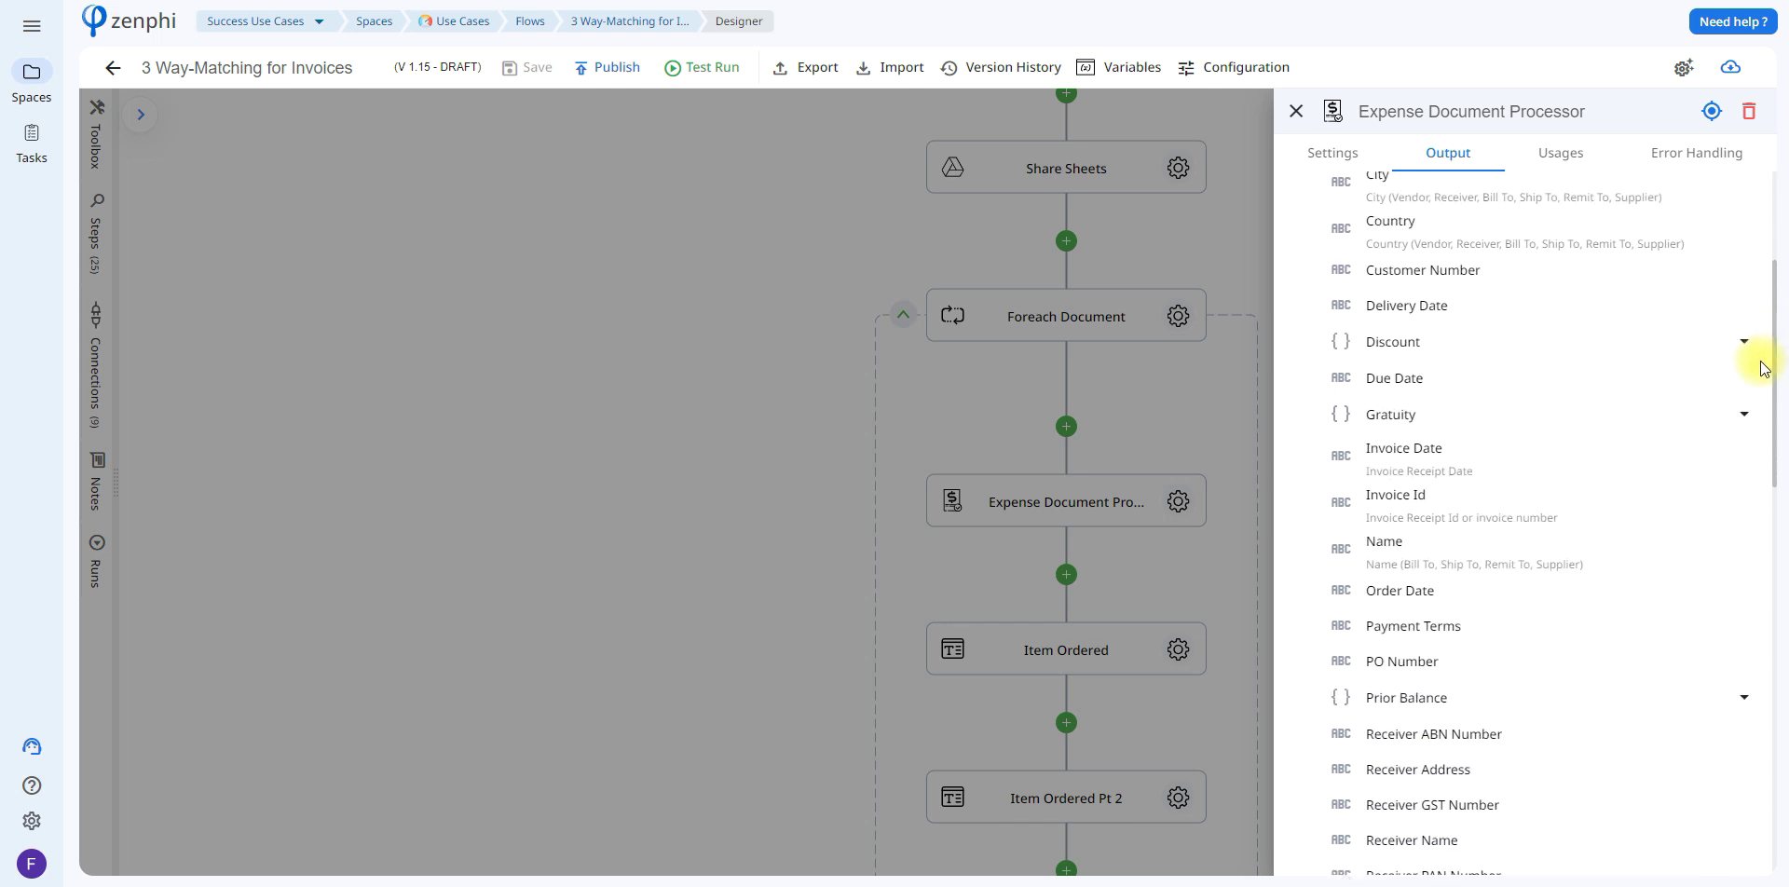
pyautogui.moveTo(1763, 367); pyautogui.dragTo(1762, 491)
pyautogui.click(1336, 166)
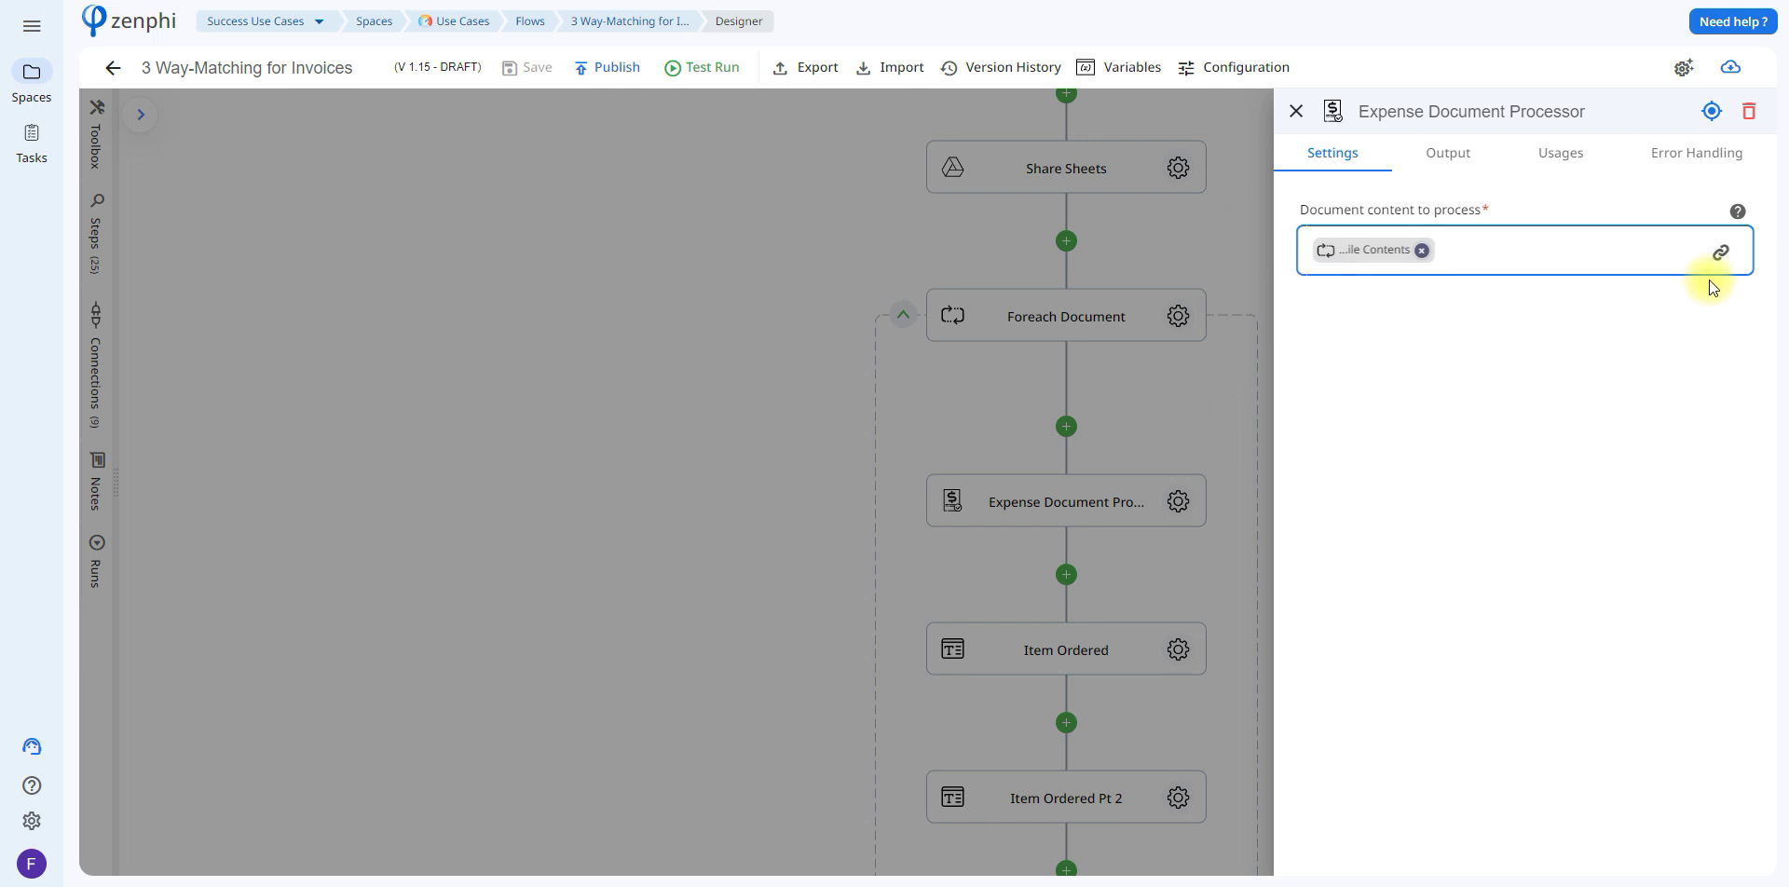
pyautogui.click(1720, 253)
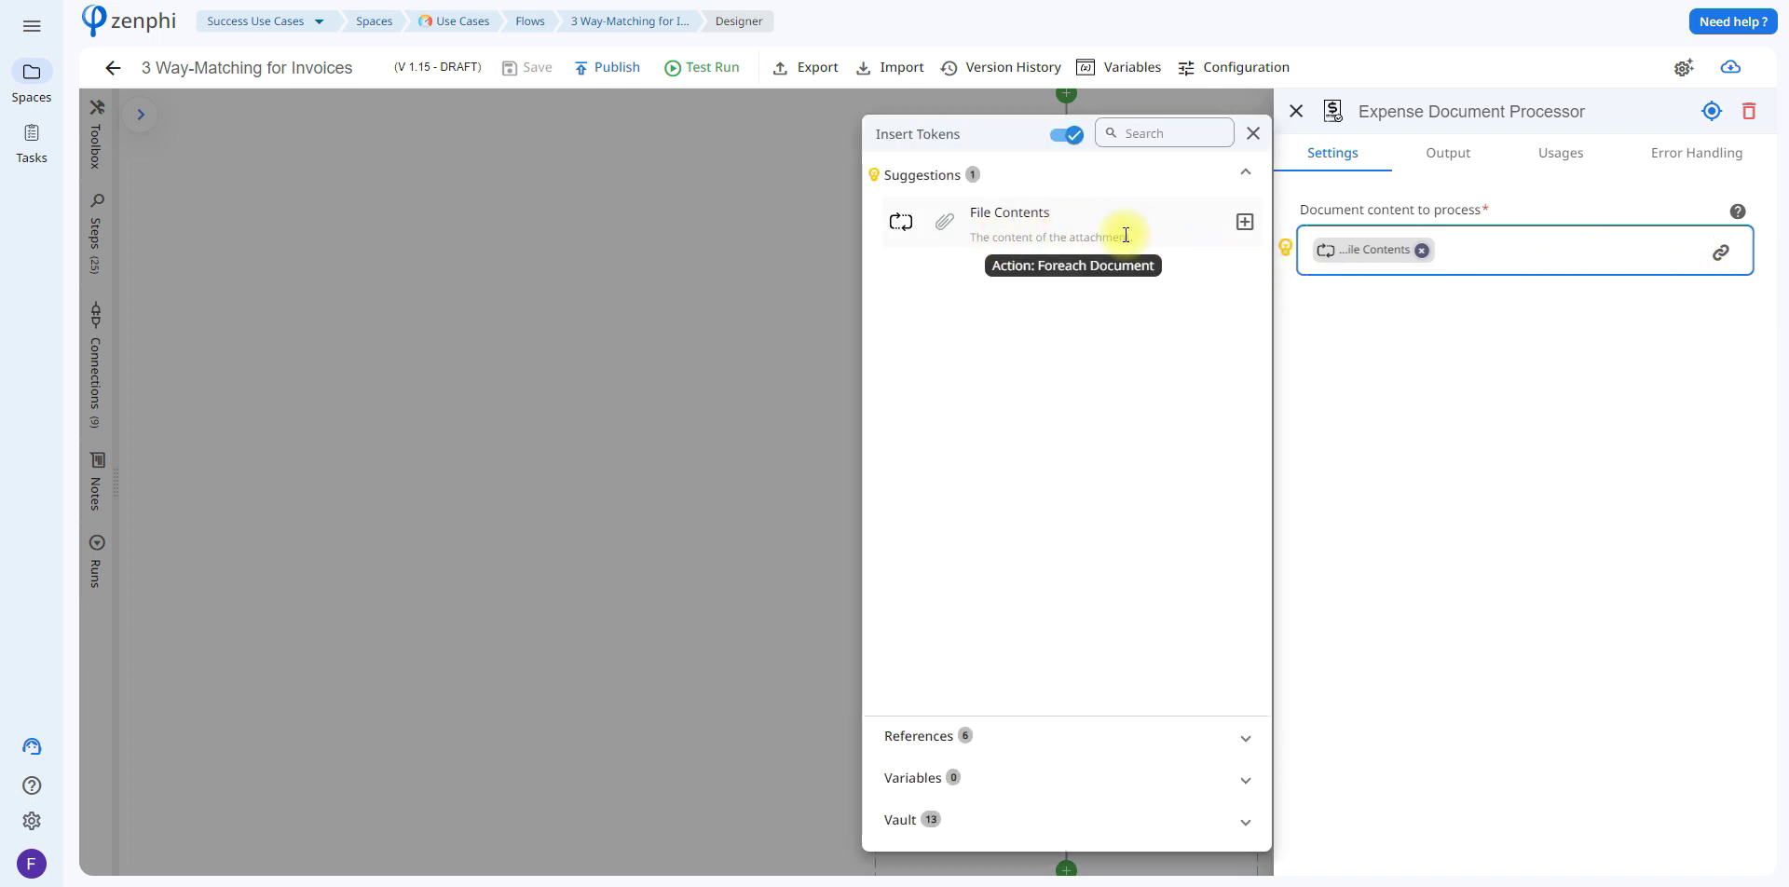
pyautogui.click(1253, 133)
pyautogui.scroll(-2, 1346, 550)
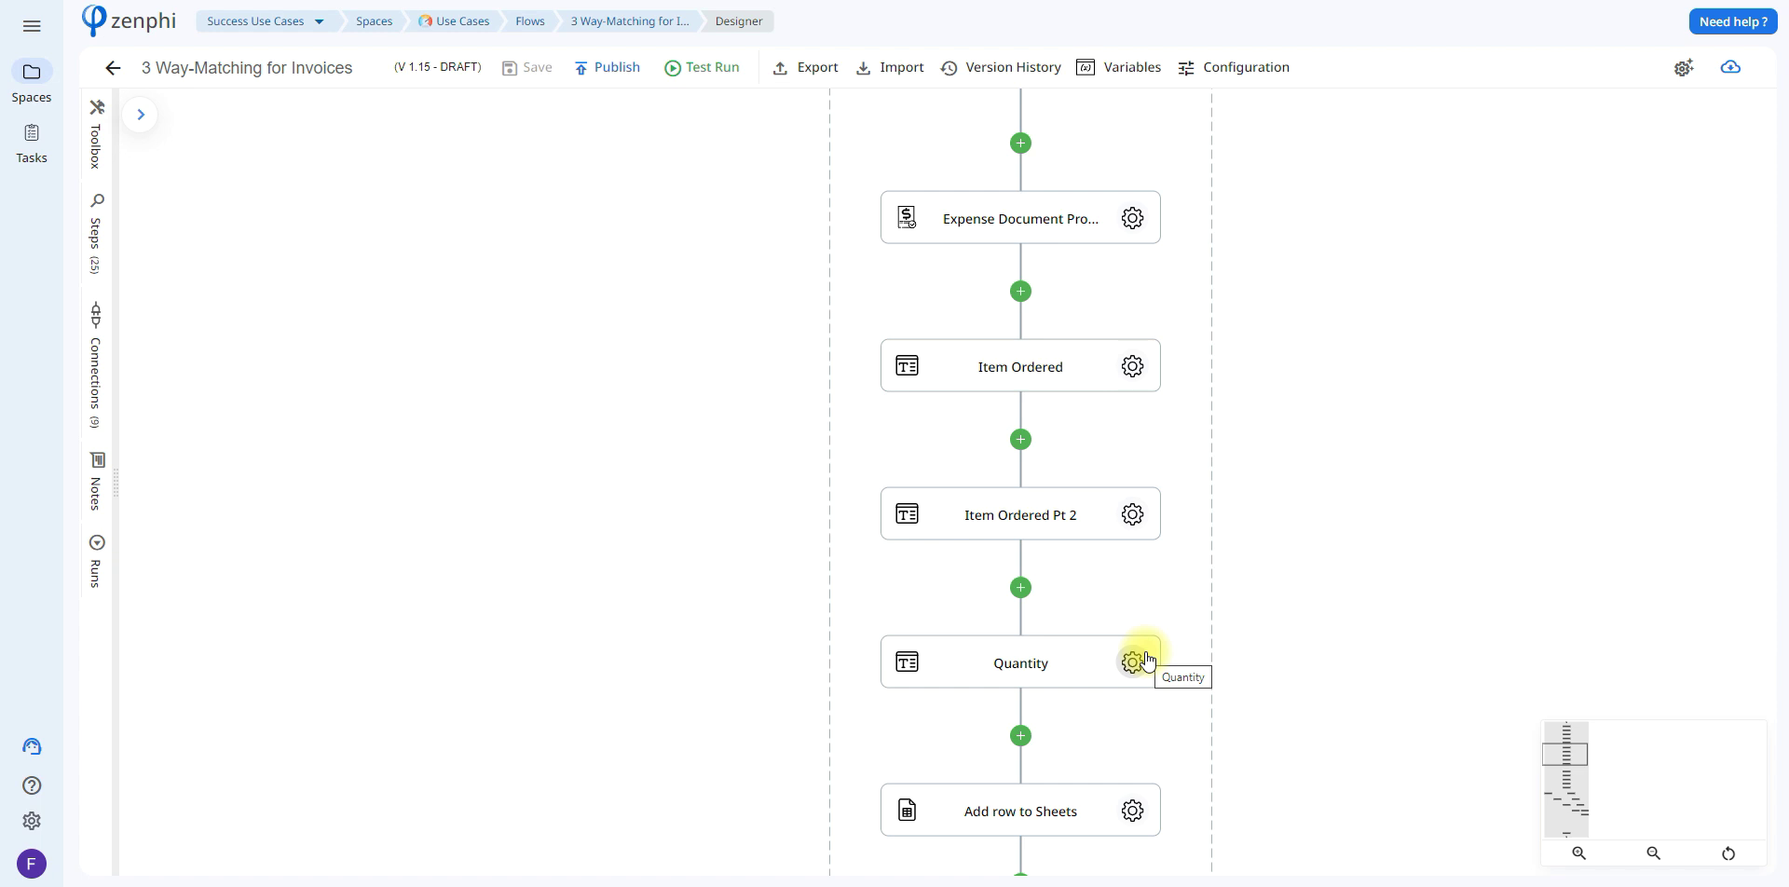
# Review the Item Ordered step's settings and its Result output.
pyautogui.click(1138, 371)
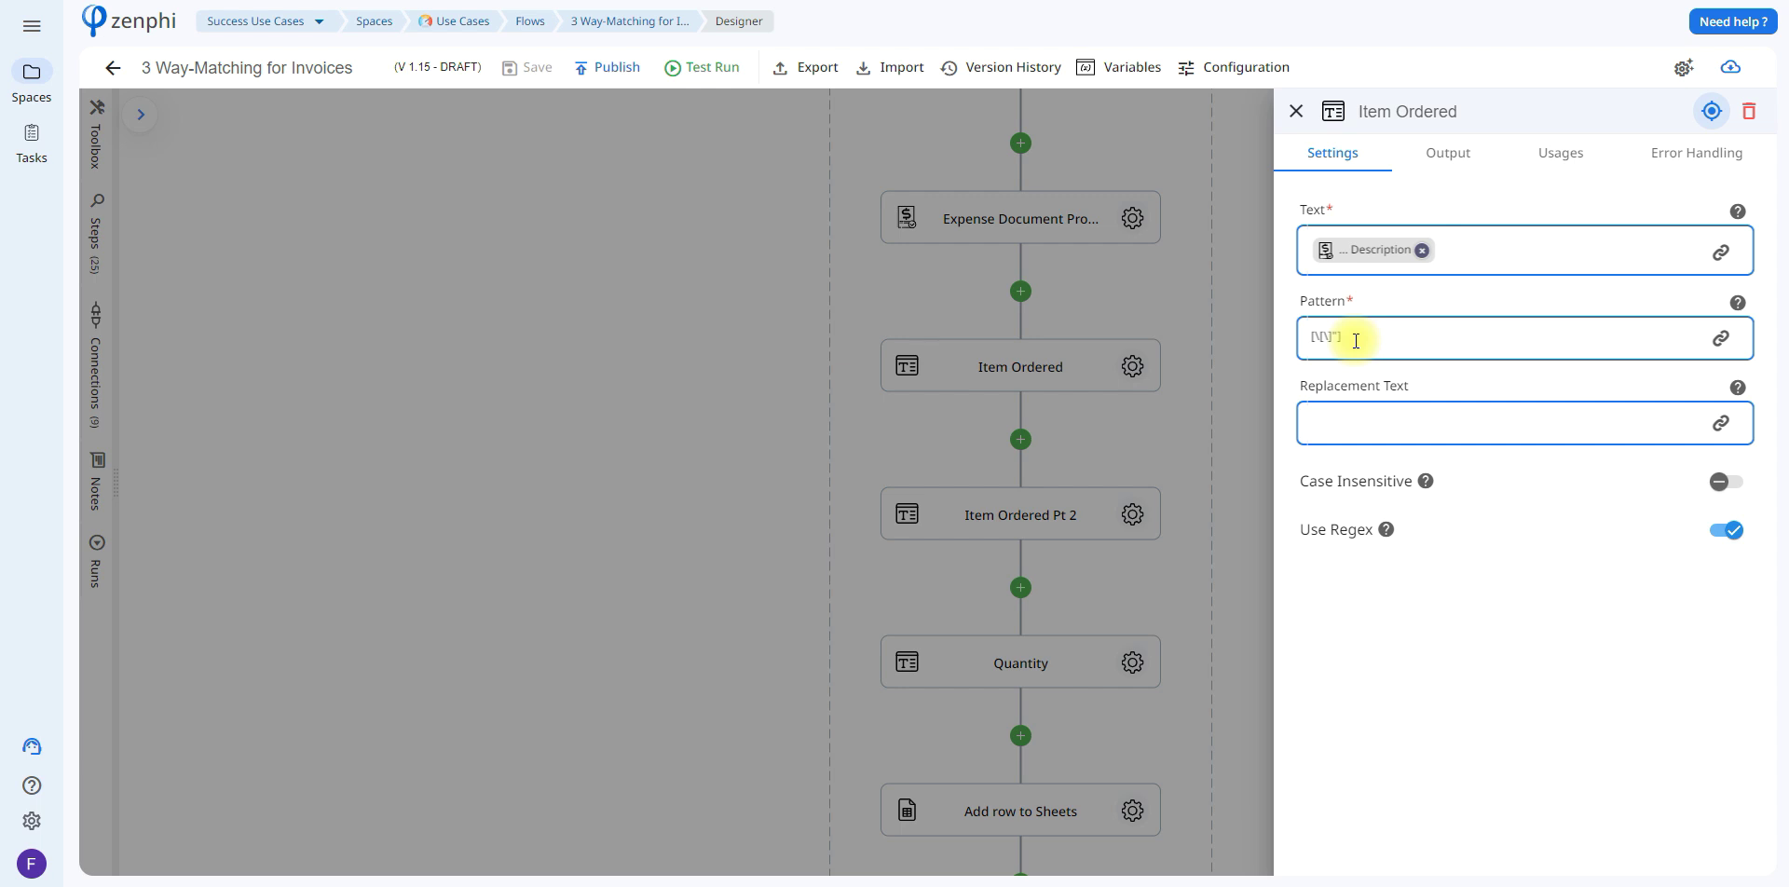
pyautogui.click(1482, 152)
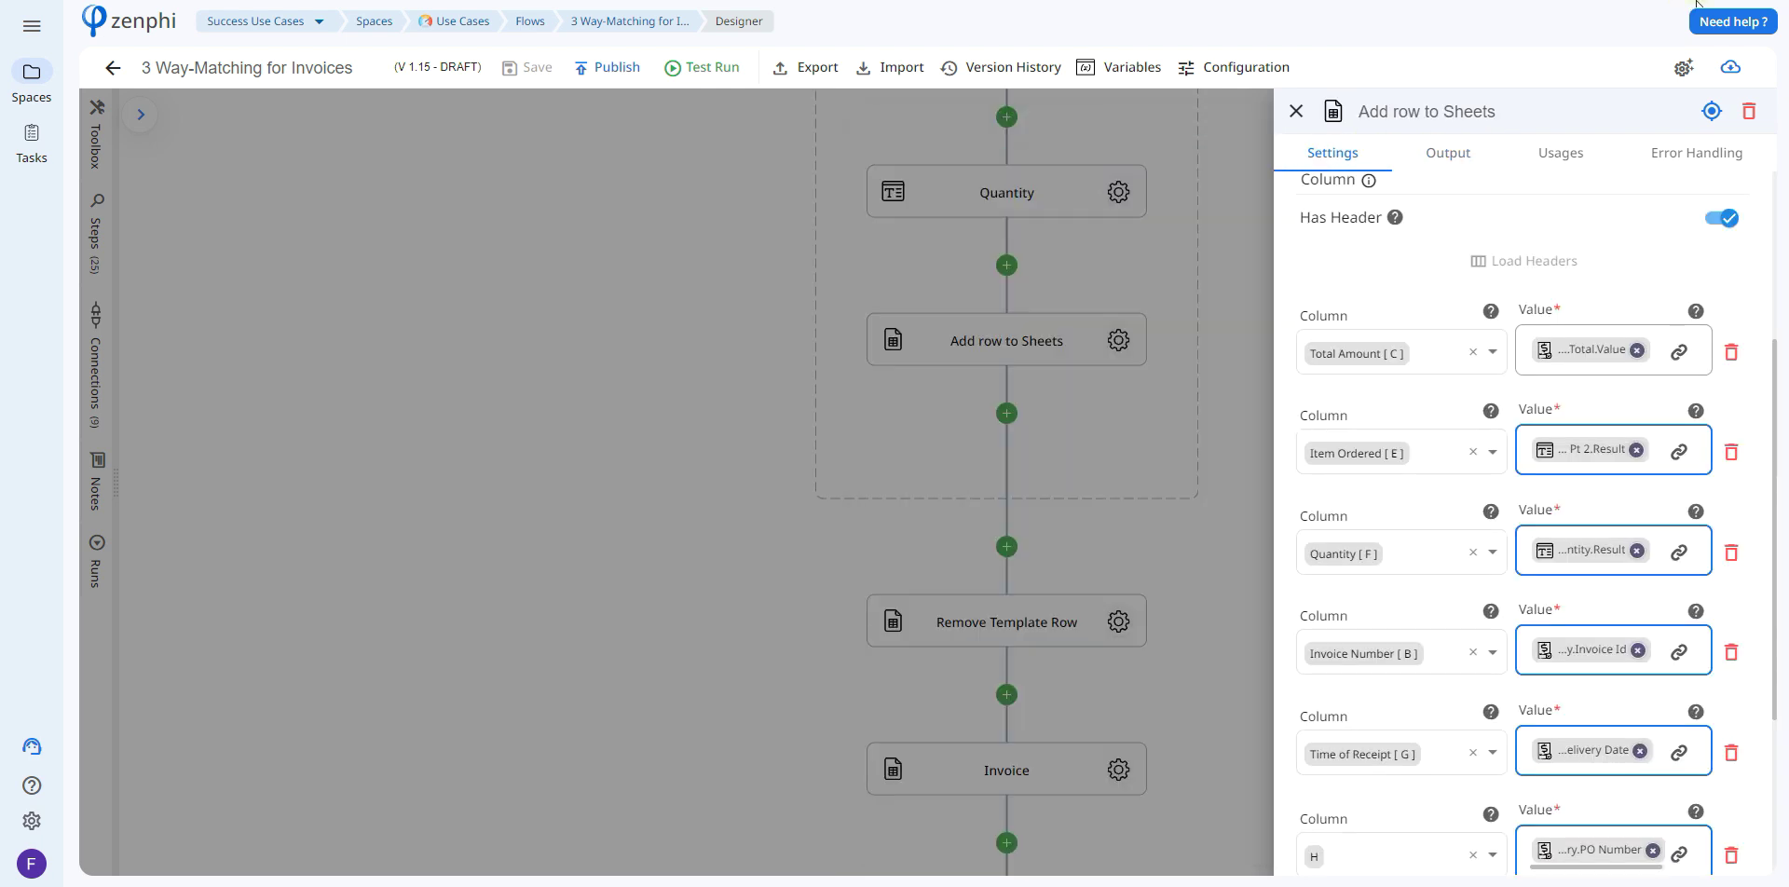
# Check that the File Id comes from the Copy Sheets Template outputs.
pyautogui.moveTo(1775, 347); pyautogui.dragTo(1746, 160)
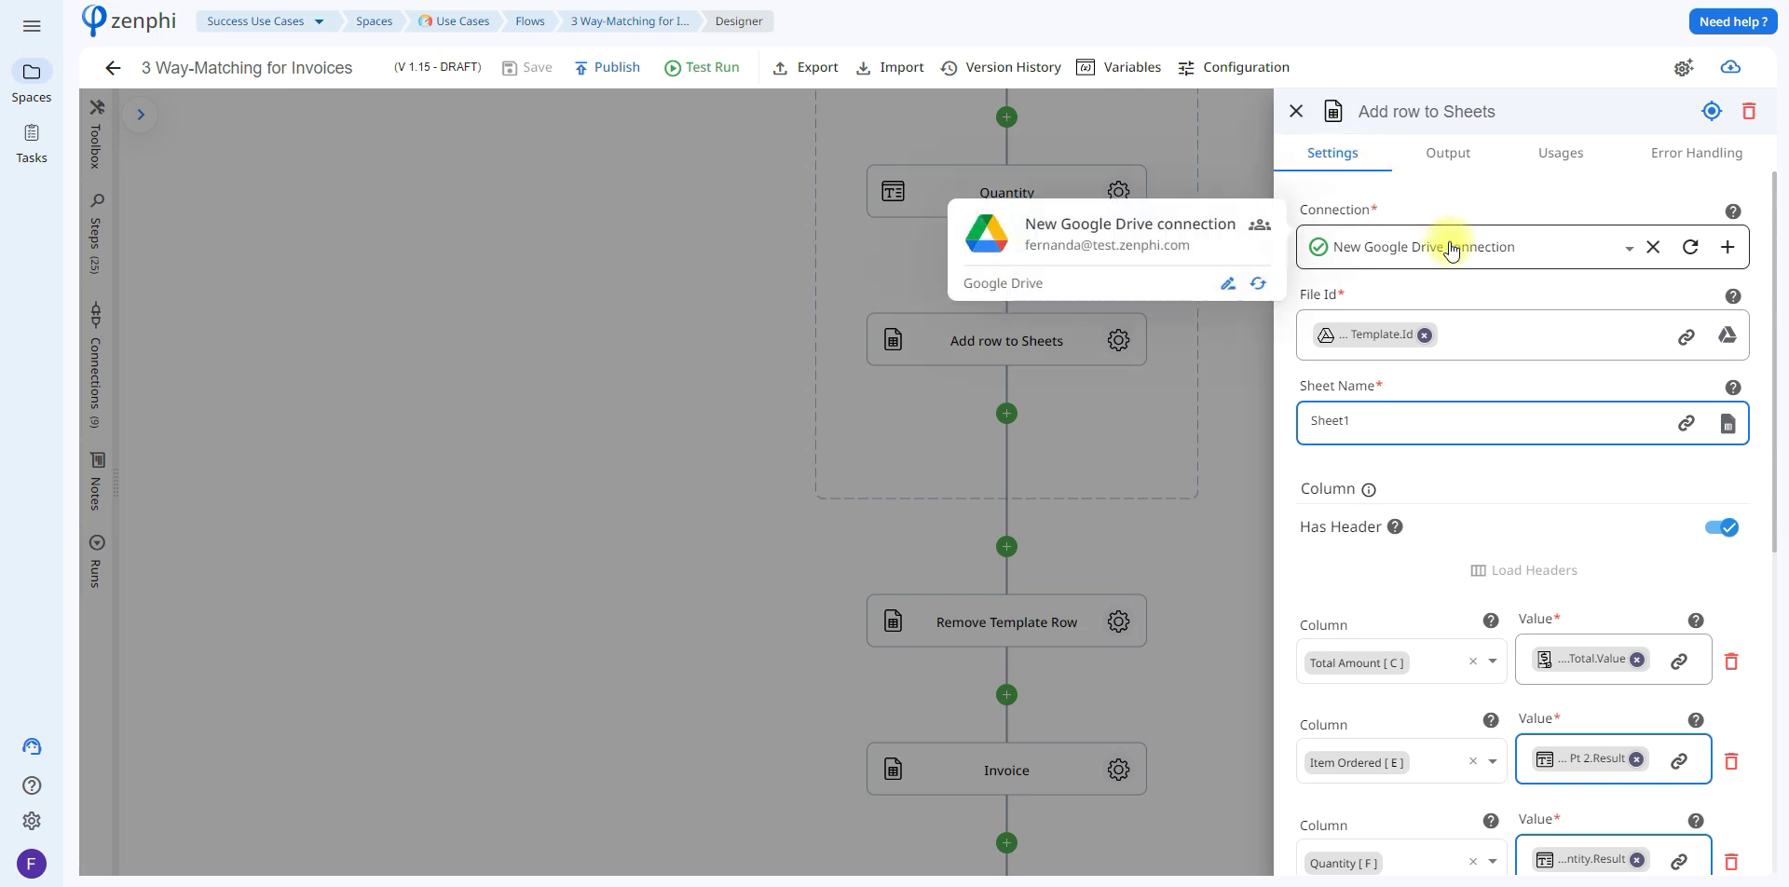
pyautogui.moveTo(1356, 333)
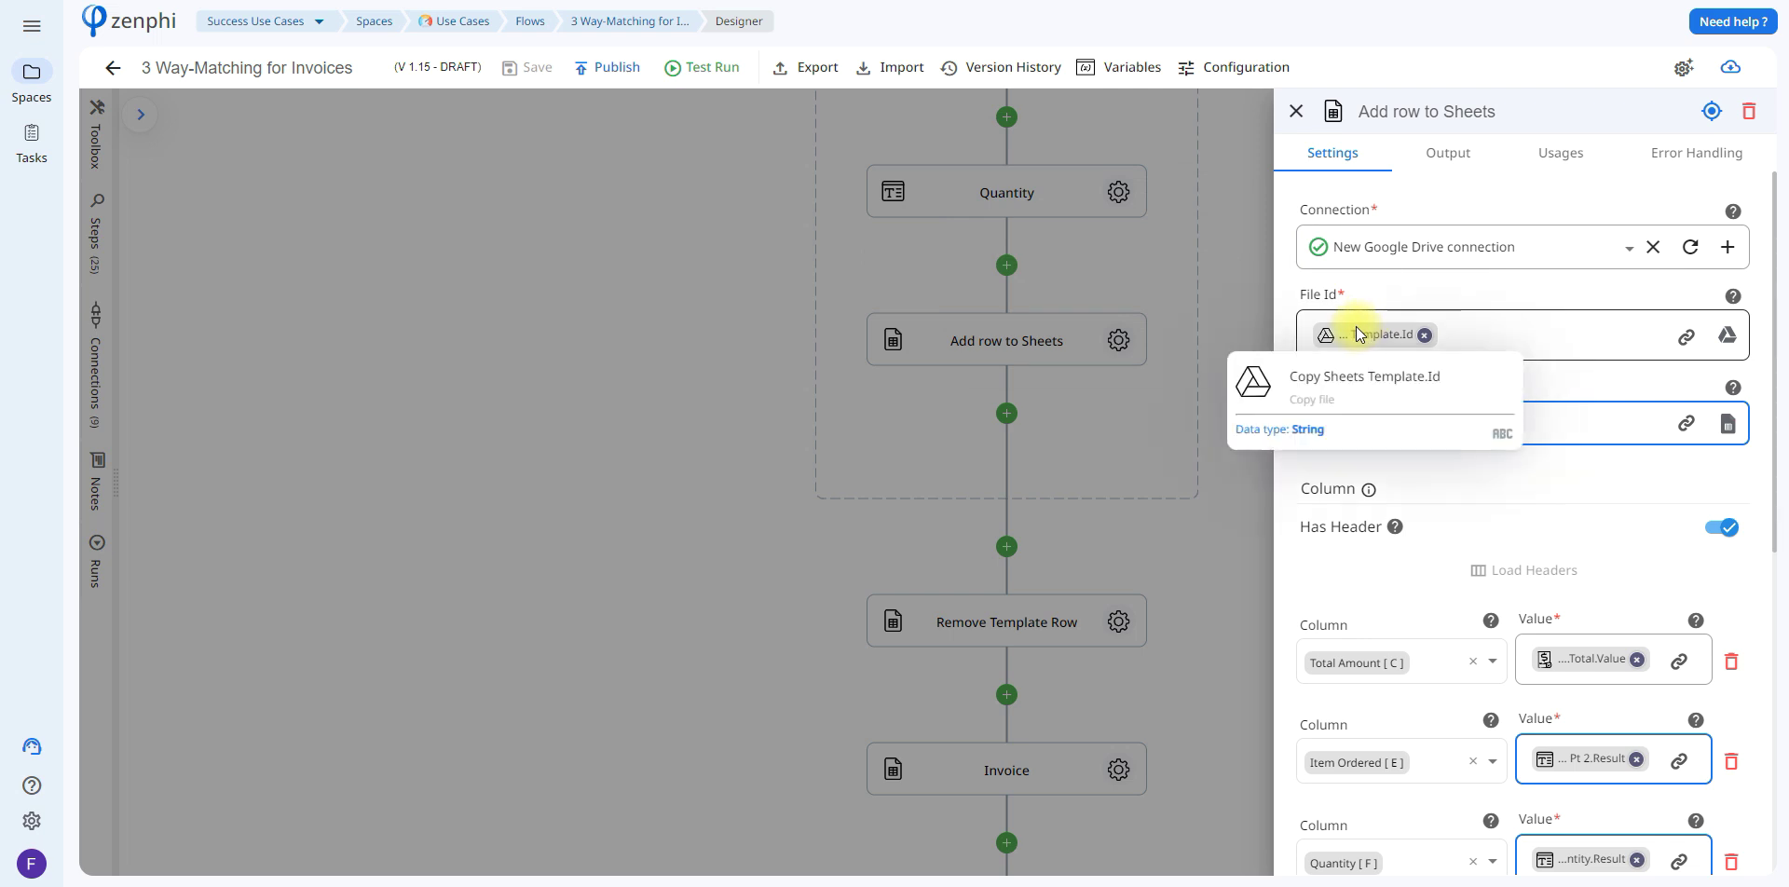
pyautogui.click(1686, 336)
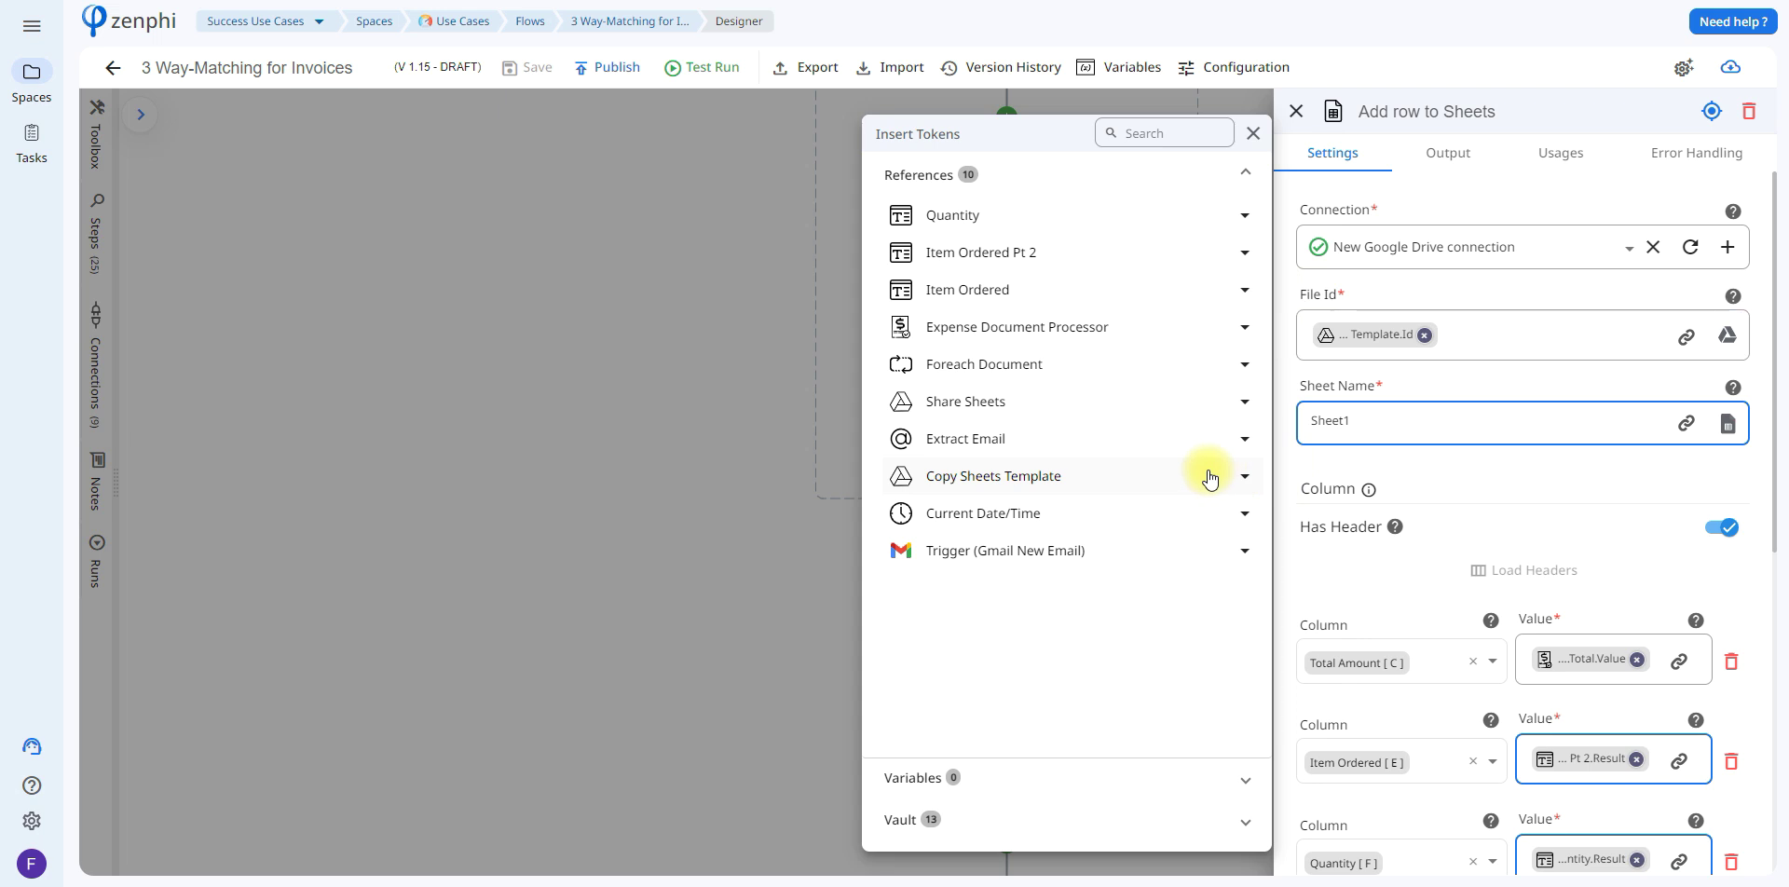
pyautogui.click(1239, 476)
pyautogui.click(1519, 530)
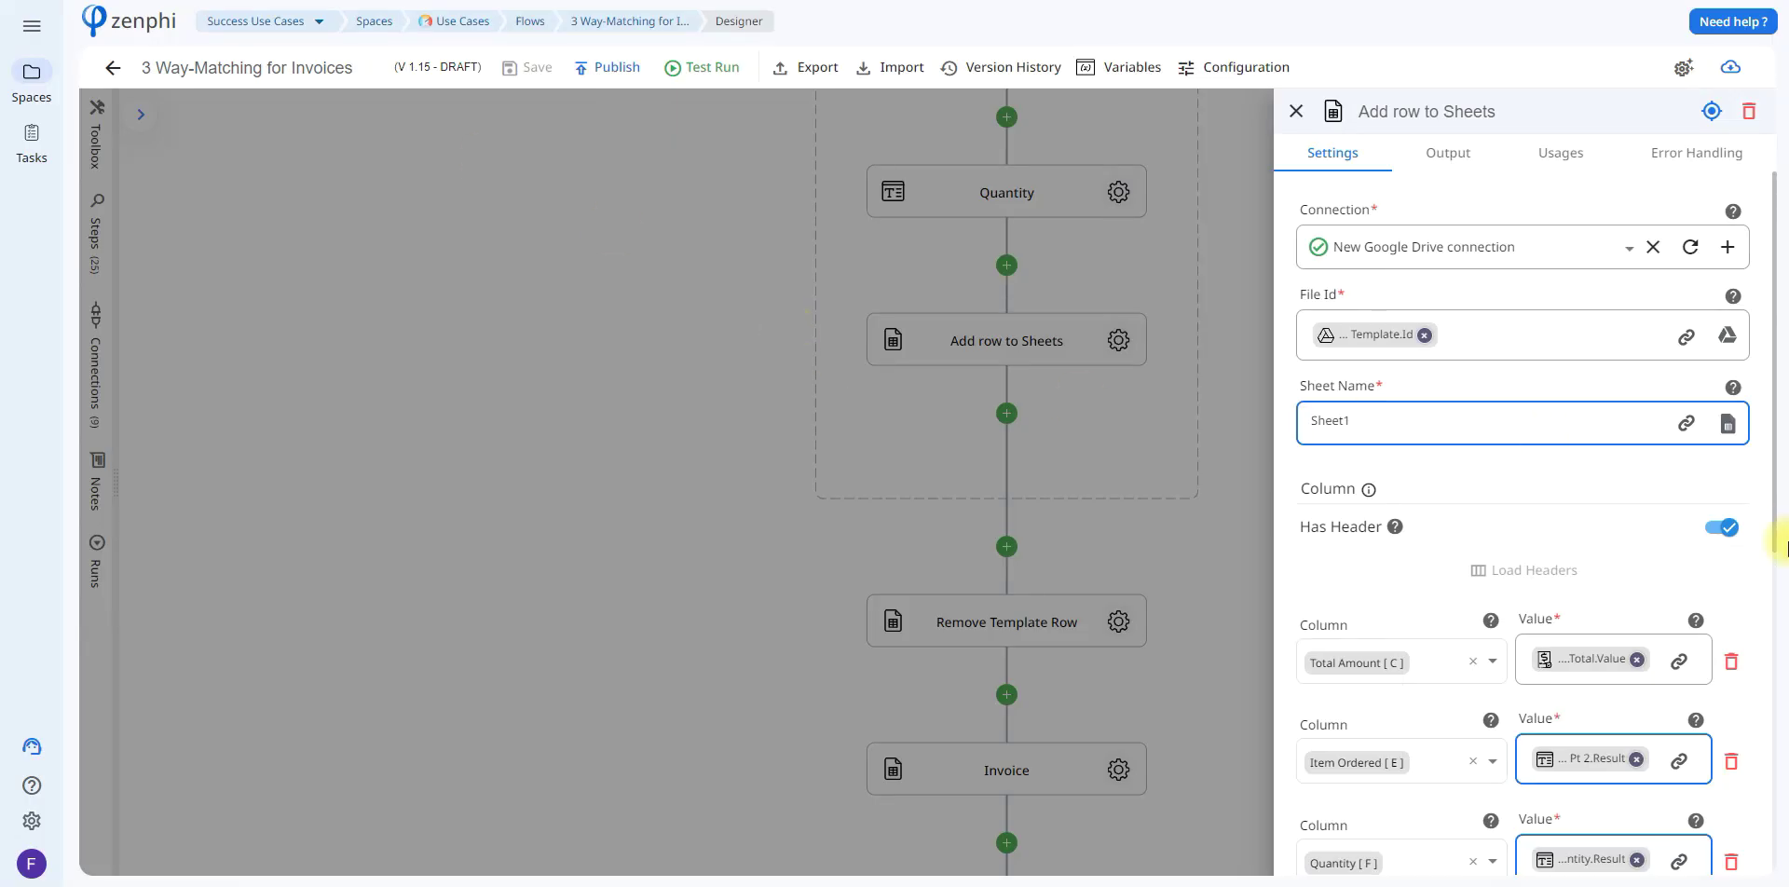
# Trace the Total Amount column to the Expense Document Processor's Summary Total value.
pyautogui.moveTo(1778, 531); pyautogui.dragTo(1781, 654)
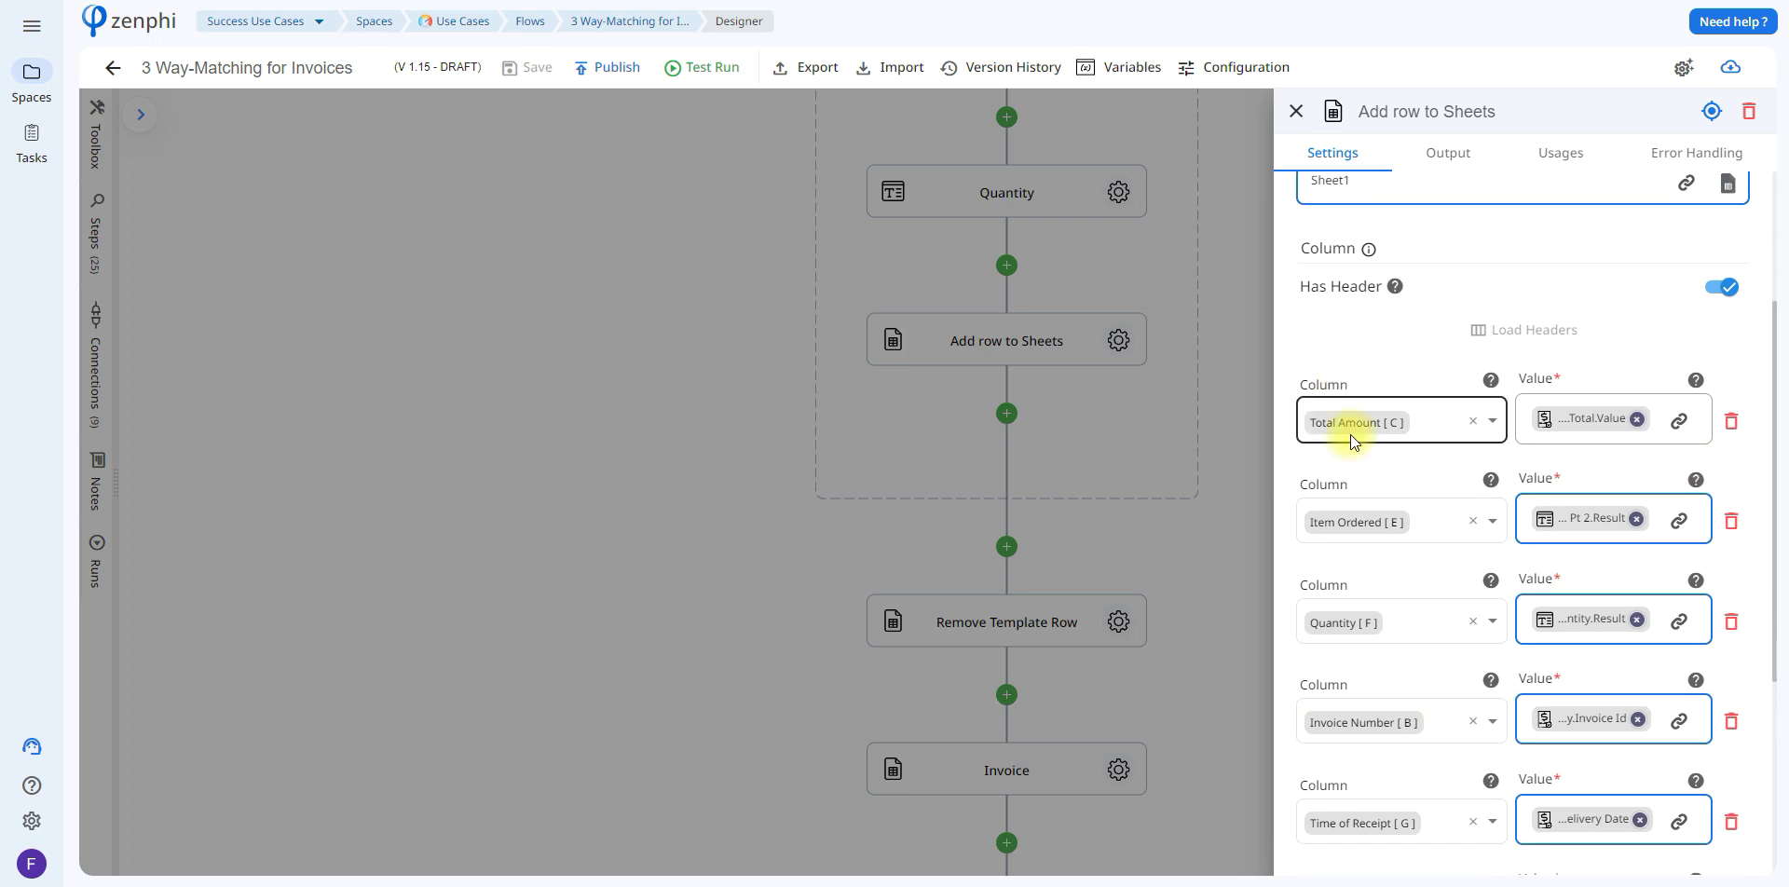
pyautogui.click(1679, 420)
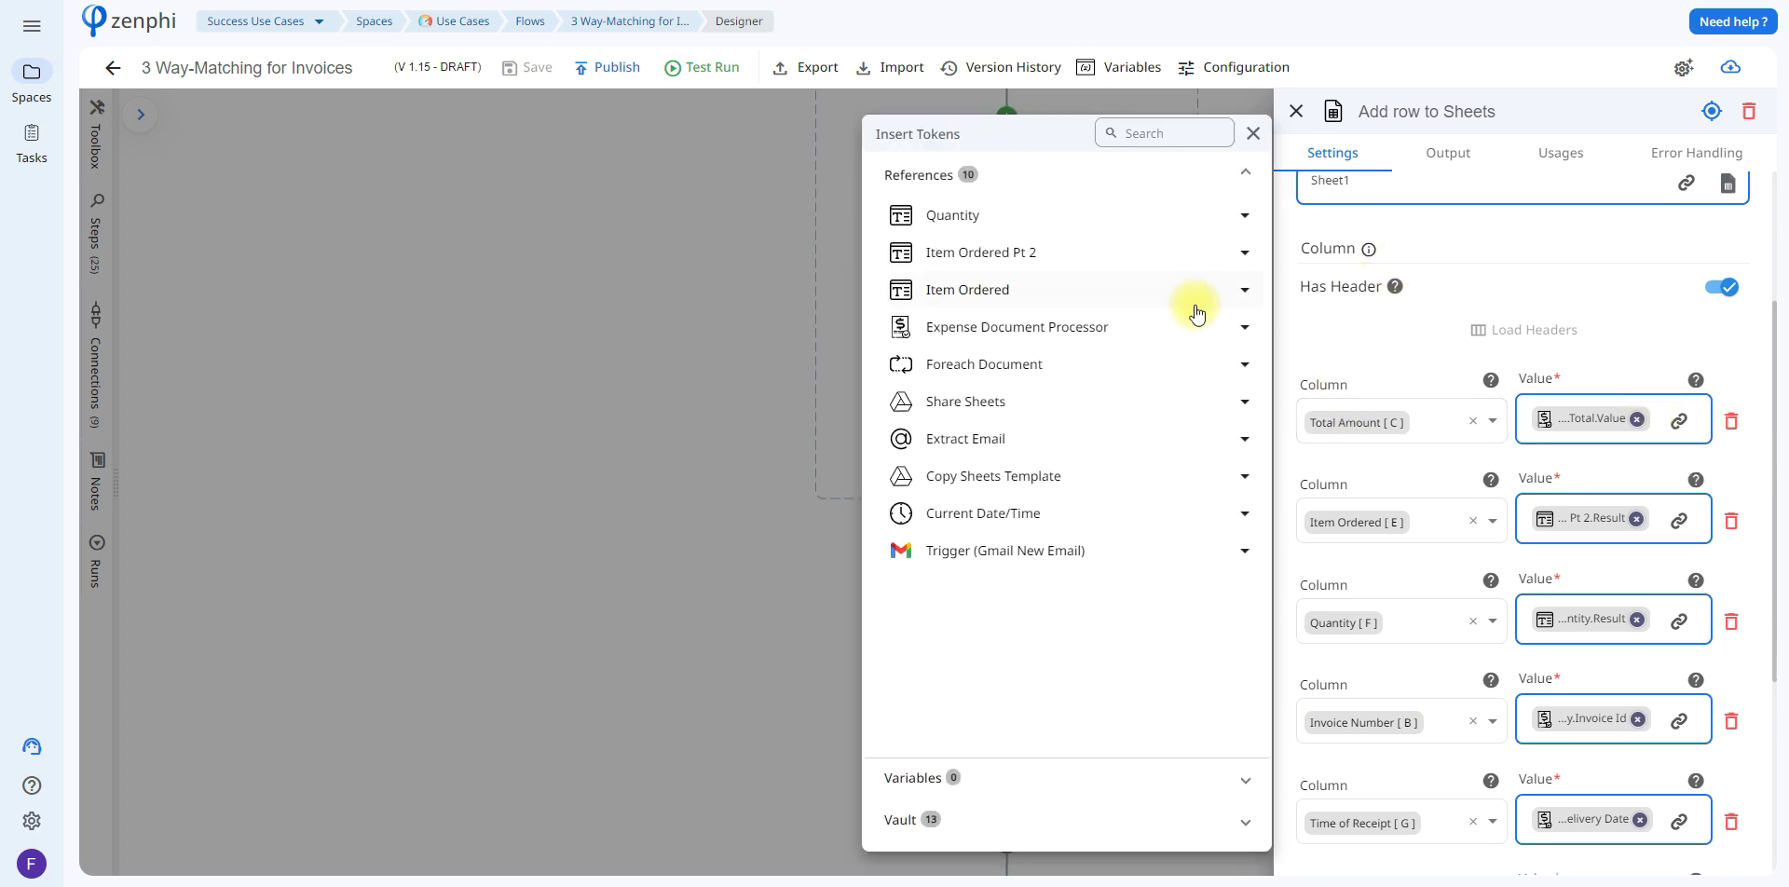
pyautogui.click(1166, 331)
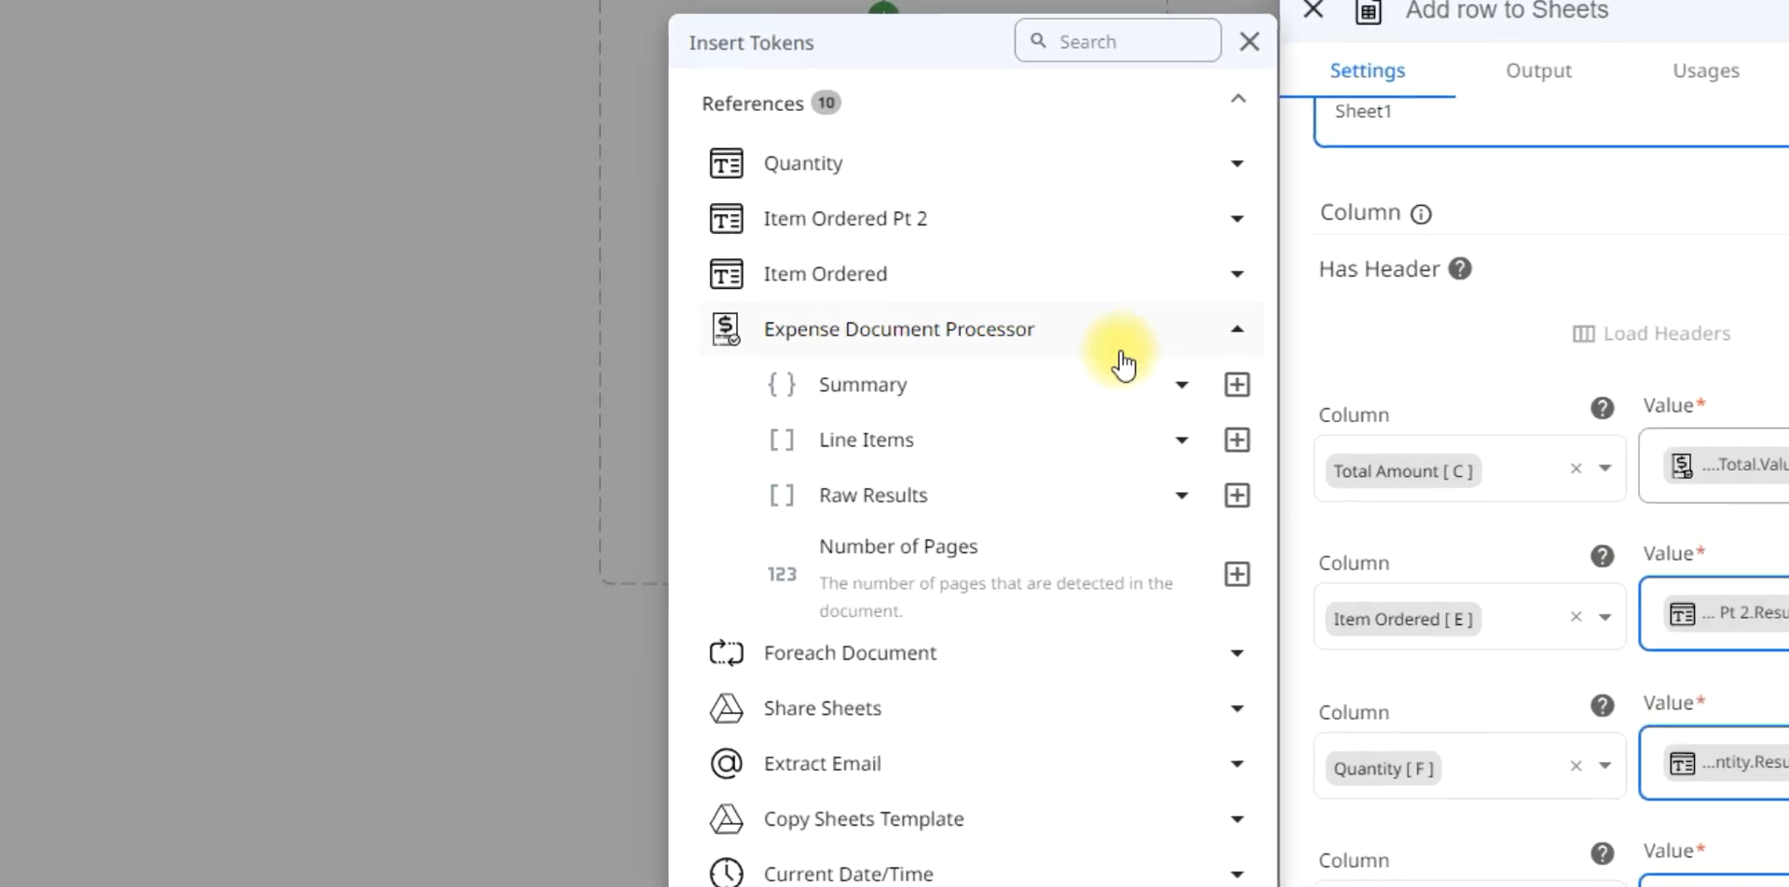
pyautogui.click(1123, 381)
pyautogui.moveTo(1272, 311); pyautogui.dragTo(1239, 803)
pyautogui.click(1089, 624)
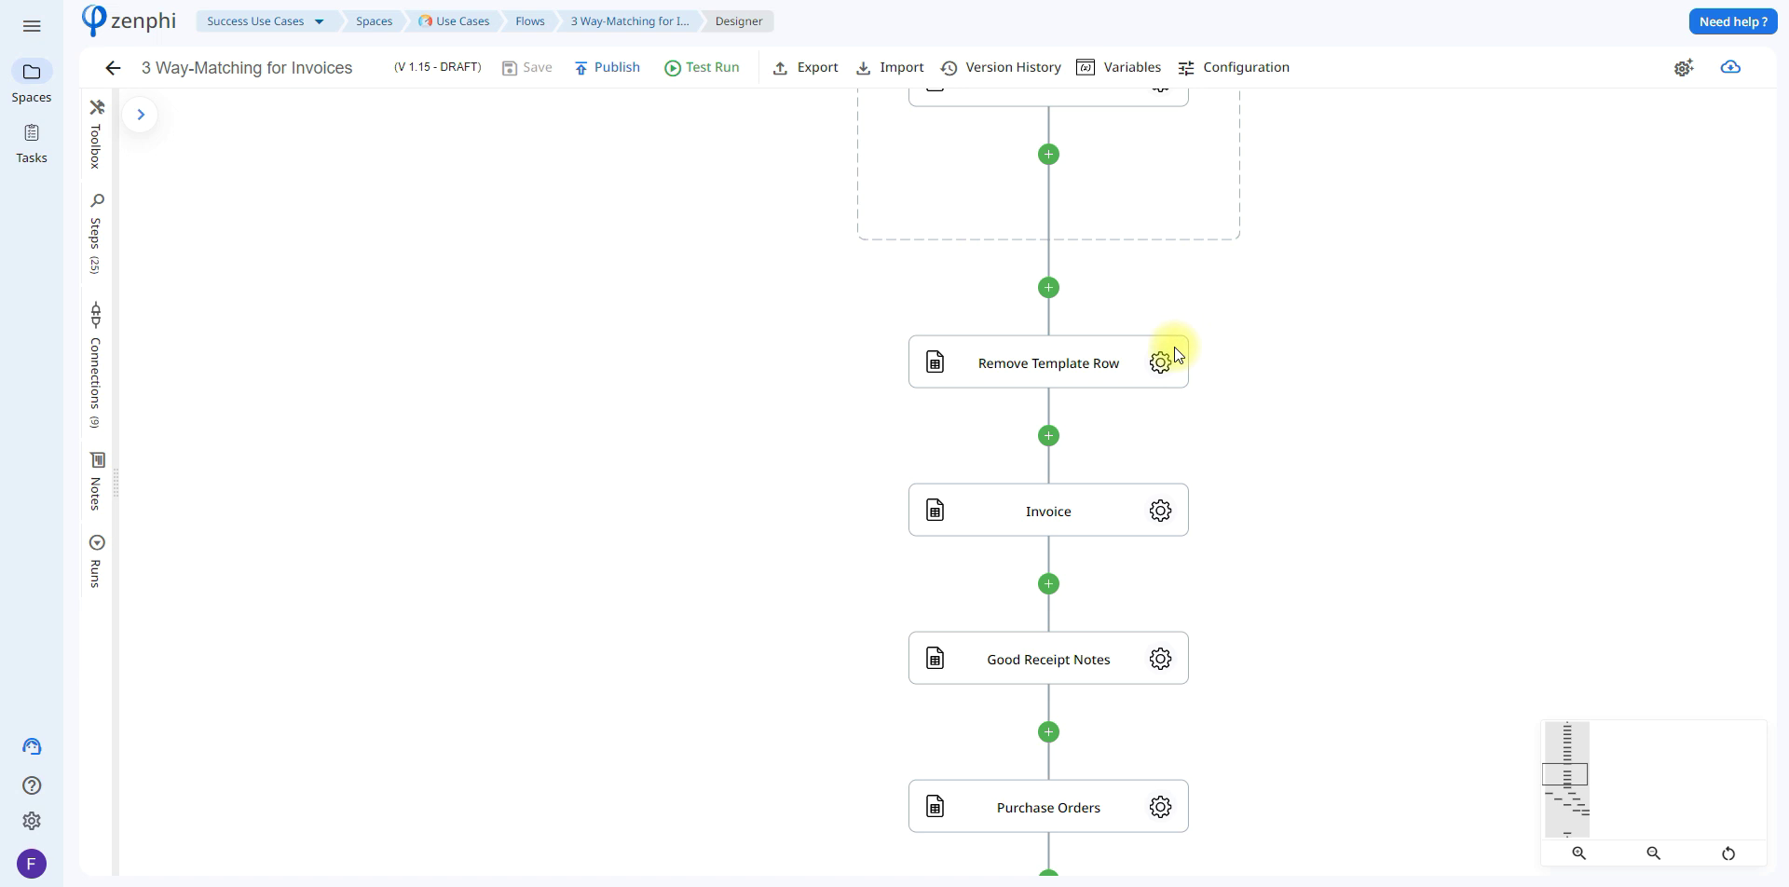
# Keep Remove Template Row set to delete a Single Row, row 2 of Sheet1.
pyautogui.click(1159, 364)
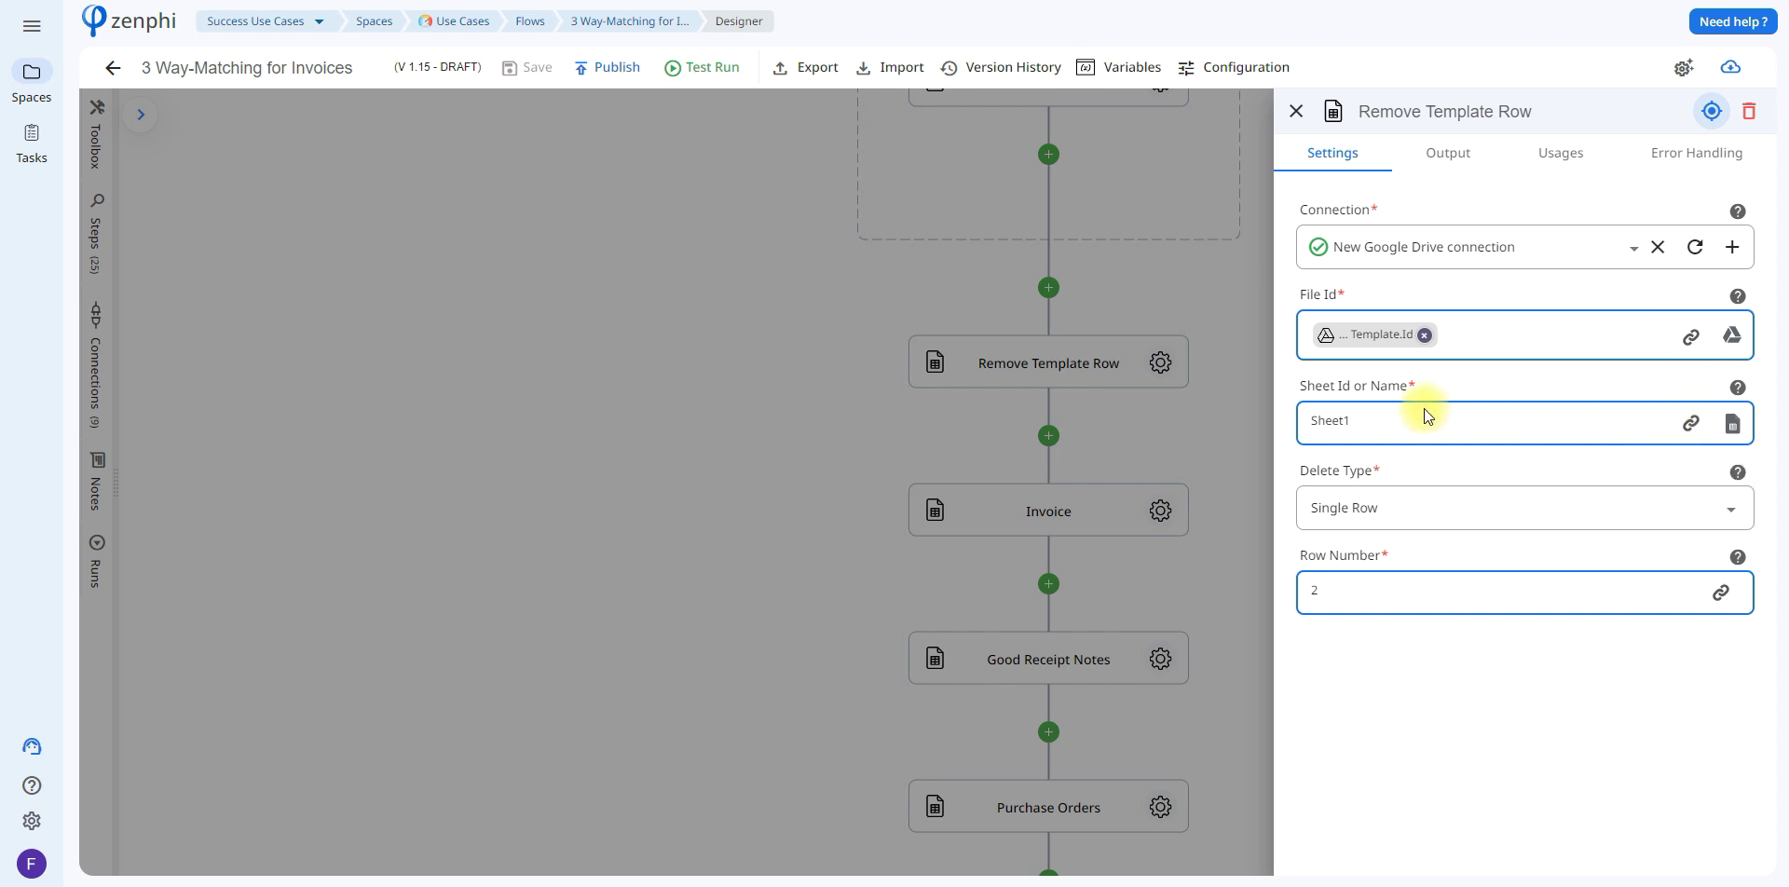
pyautogui.click(1405, 510)
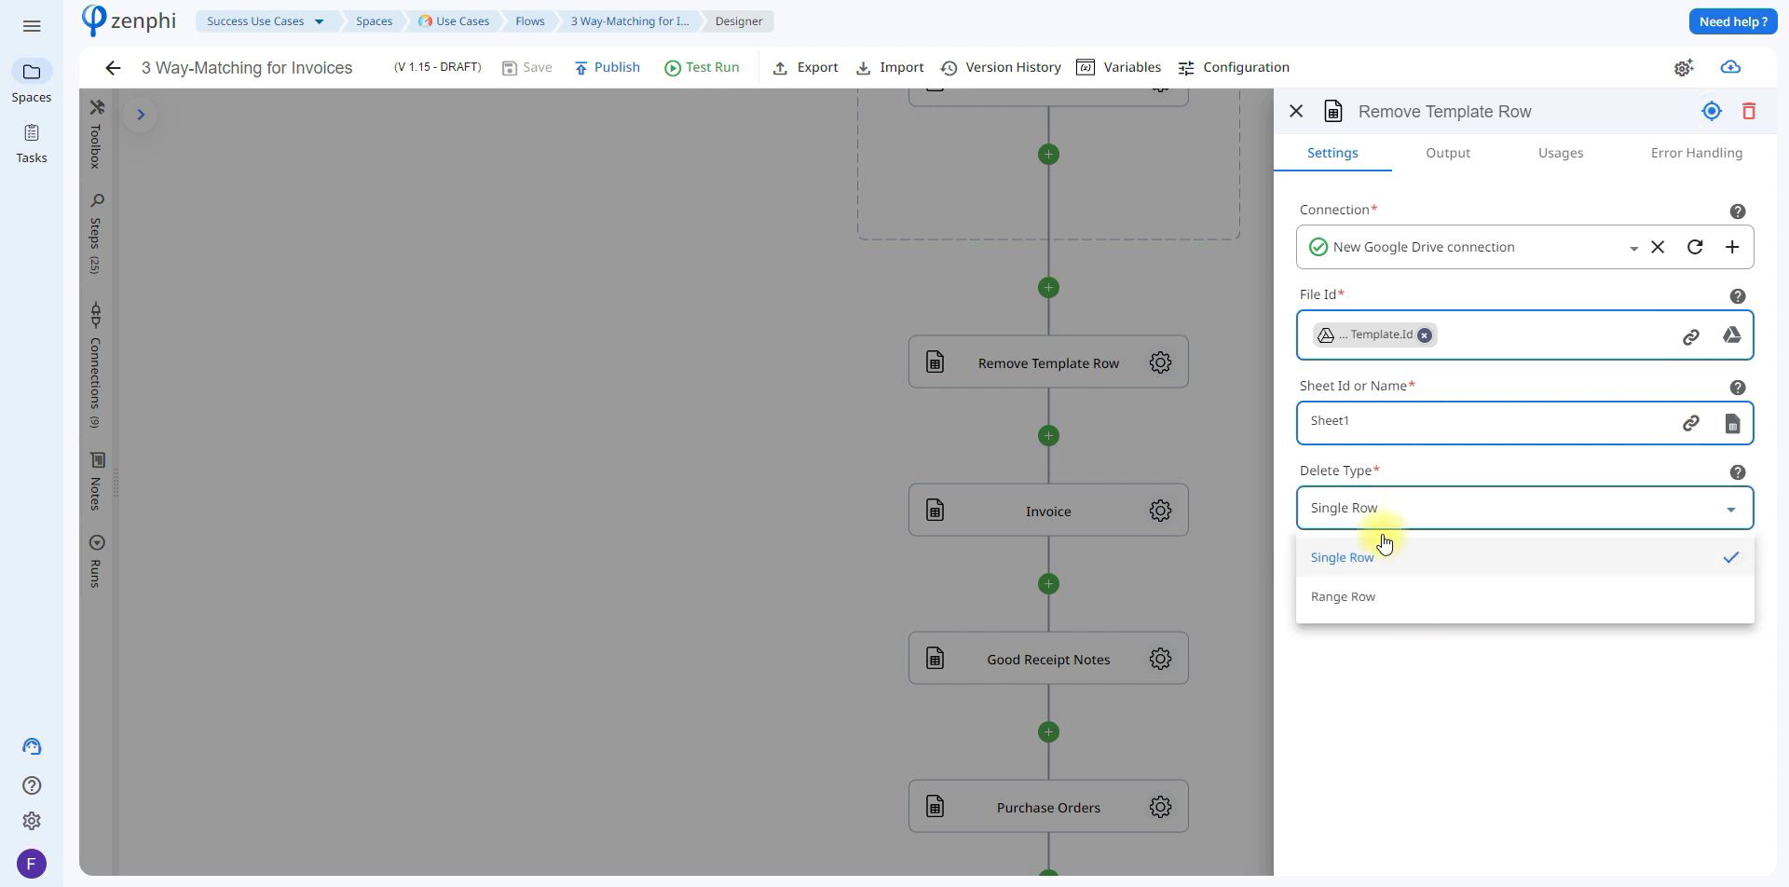
pyautogui.click(1378, 505)
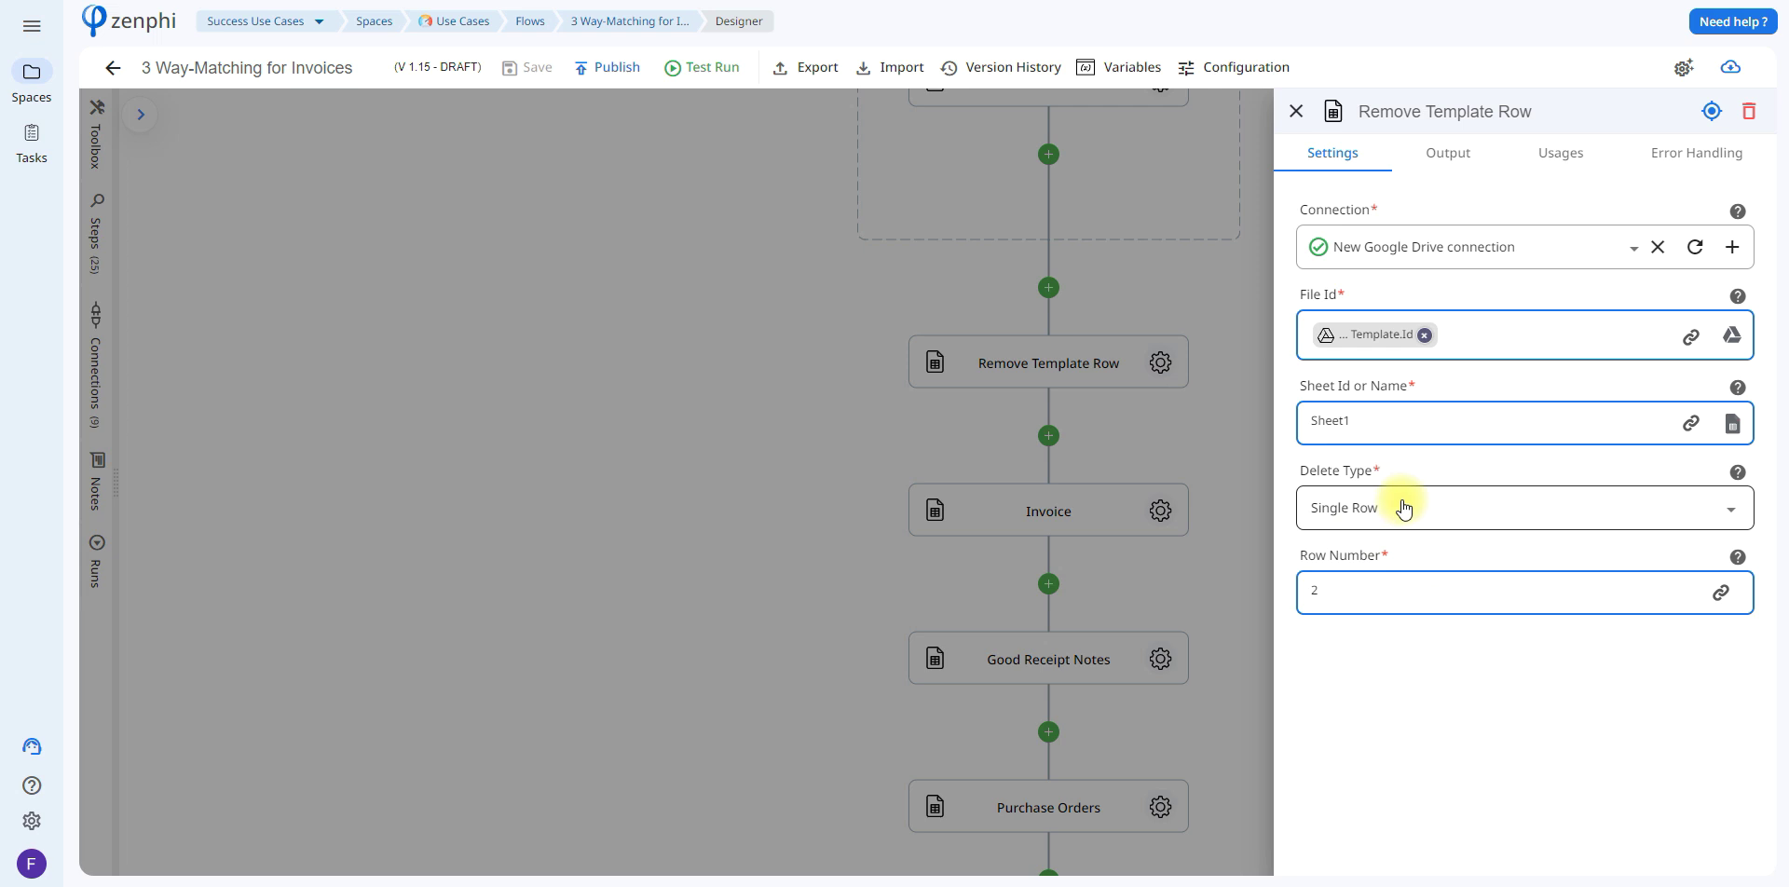
pyautogui.click(1123, 438)
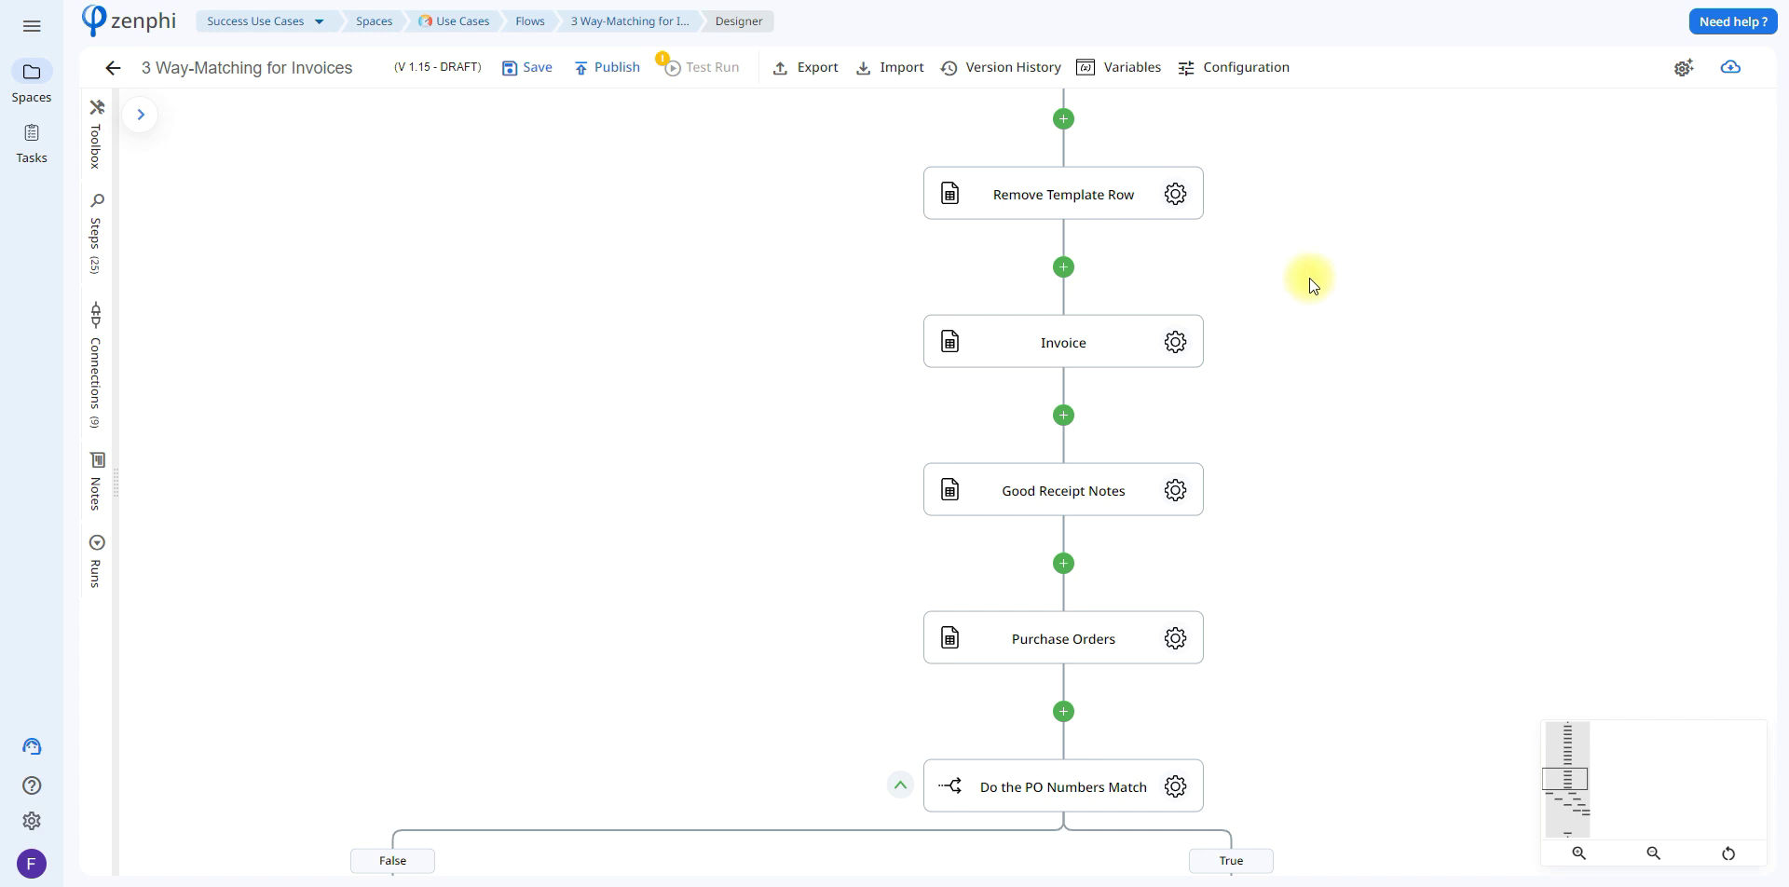
# Review the Invoice lookup's Retrieve Column rows, then view the Good Receipt Notes settings.
pyautogui.click(1177, 344)
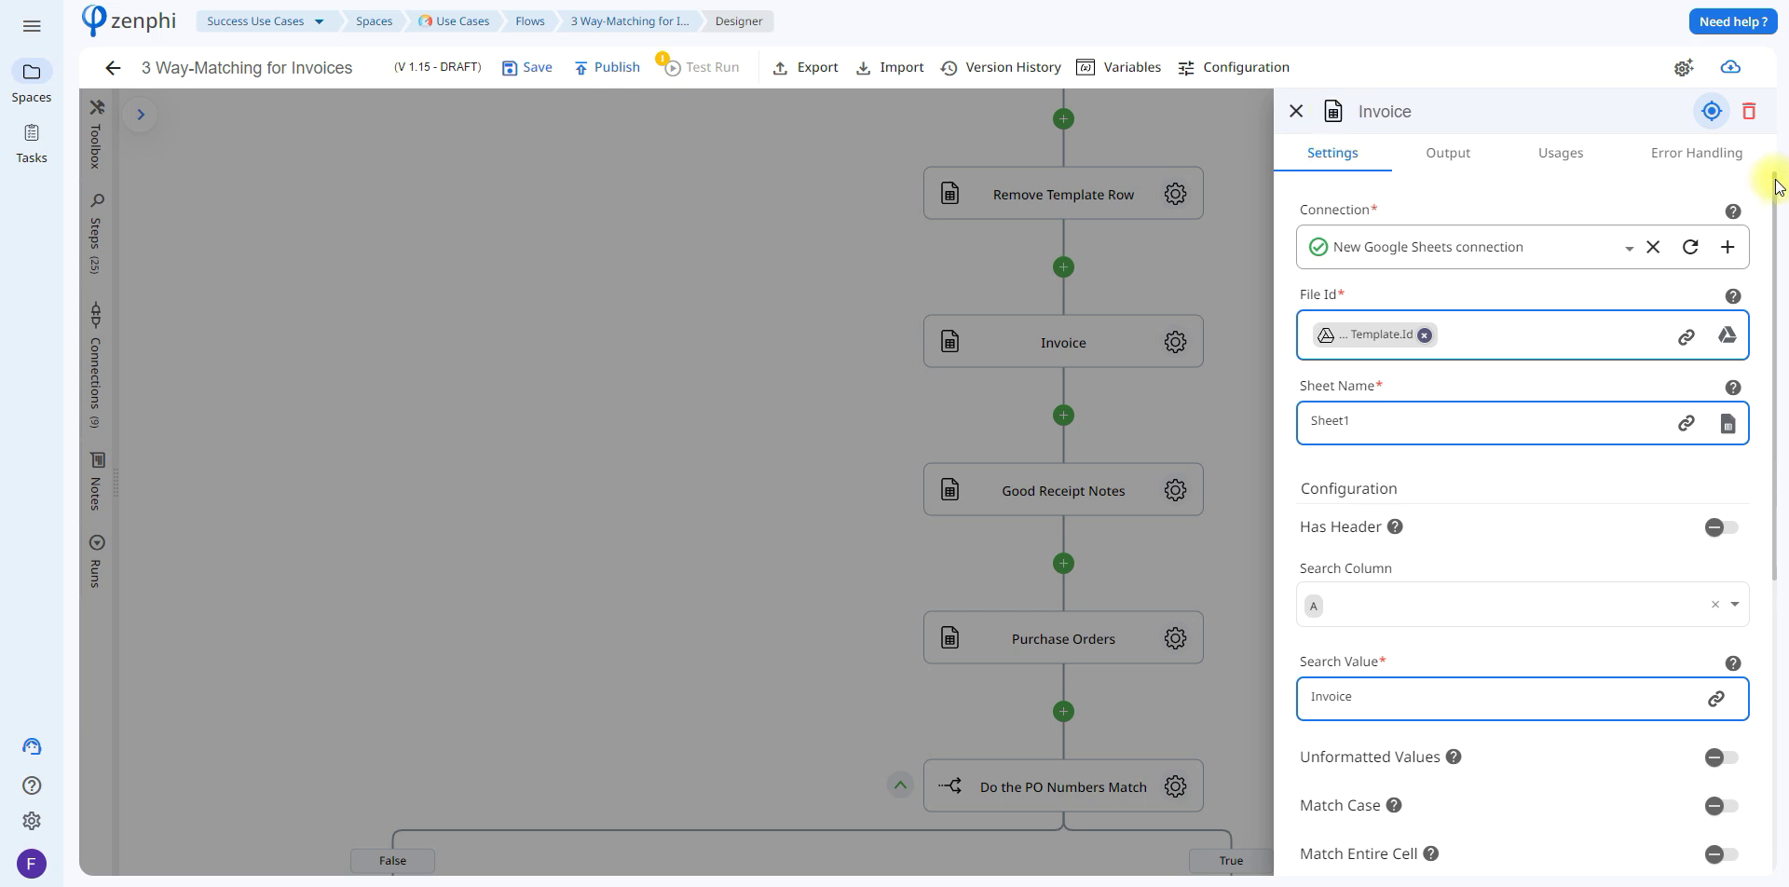
pyautogui.moveTo(1775, 190); pyautogui.dragTo(1746, 232)
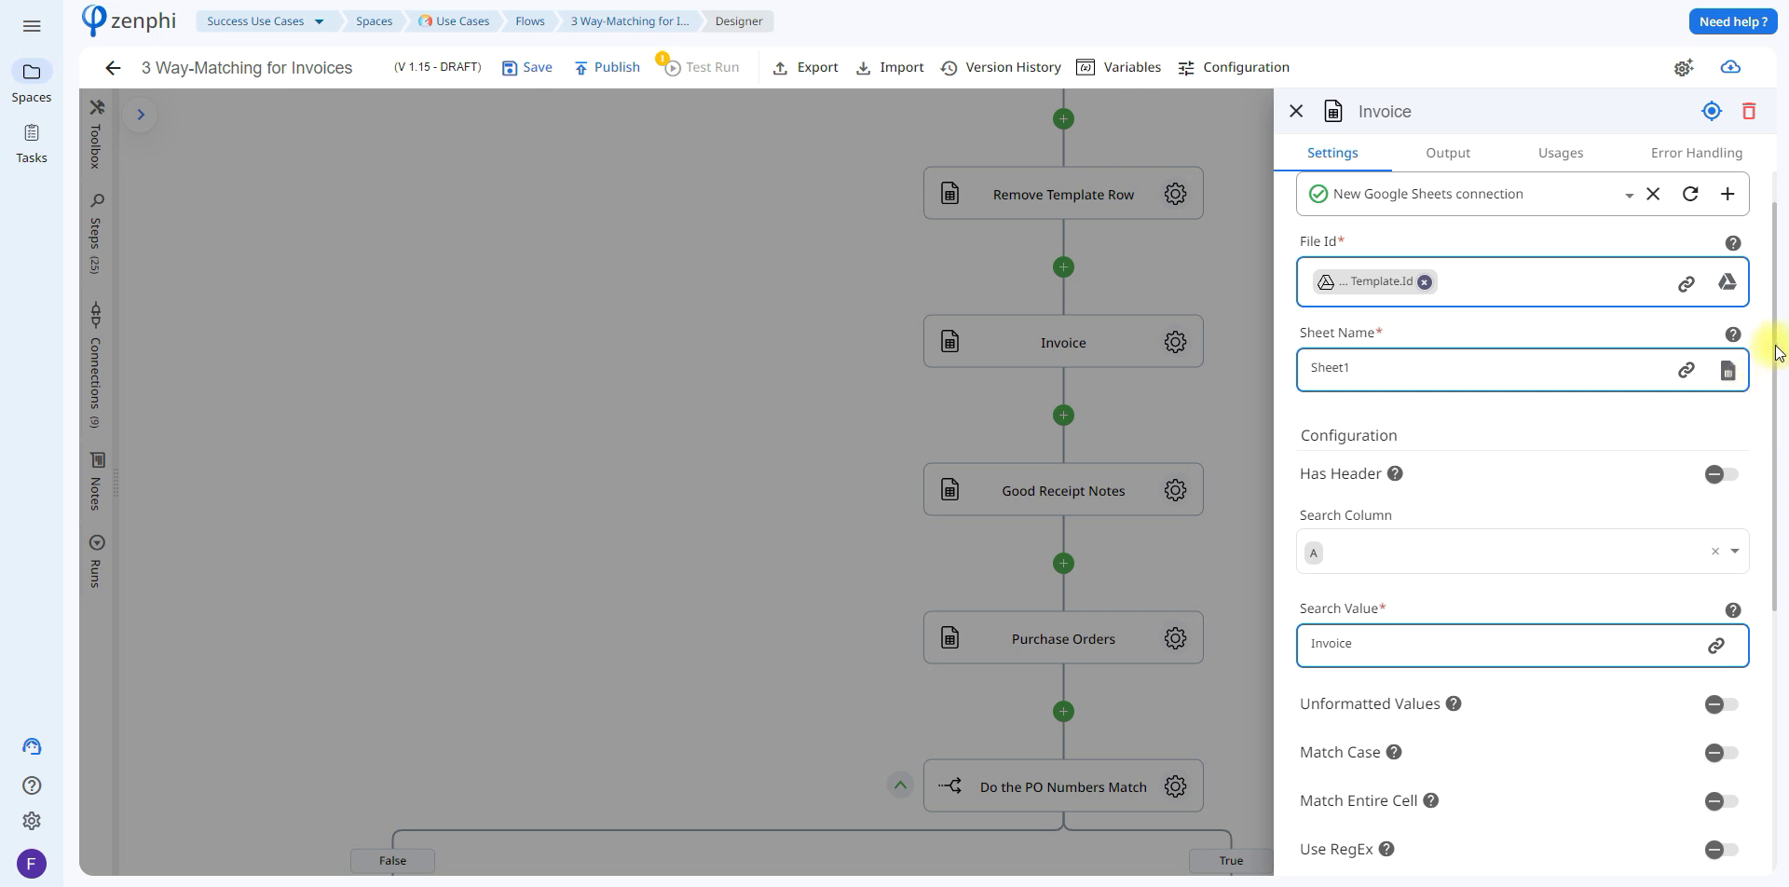
pyautogui.moveTo(1771, 360); pyautogui.dragTo(1757, 587)
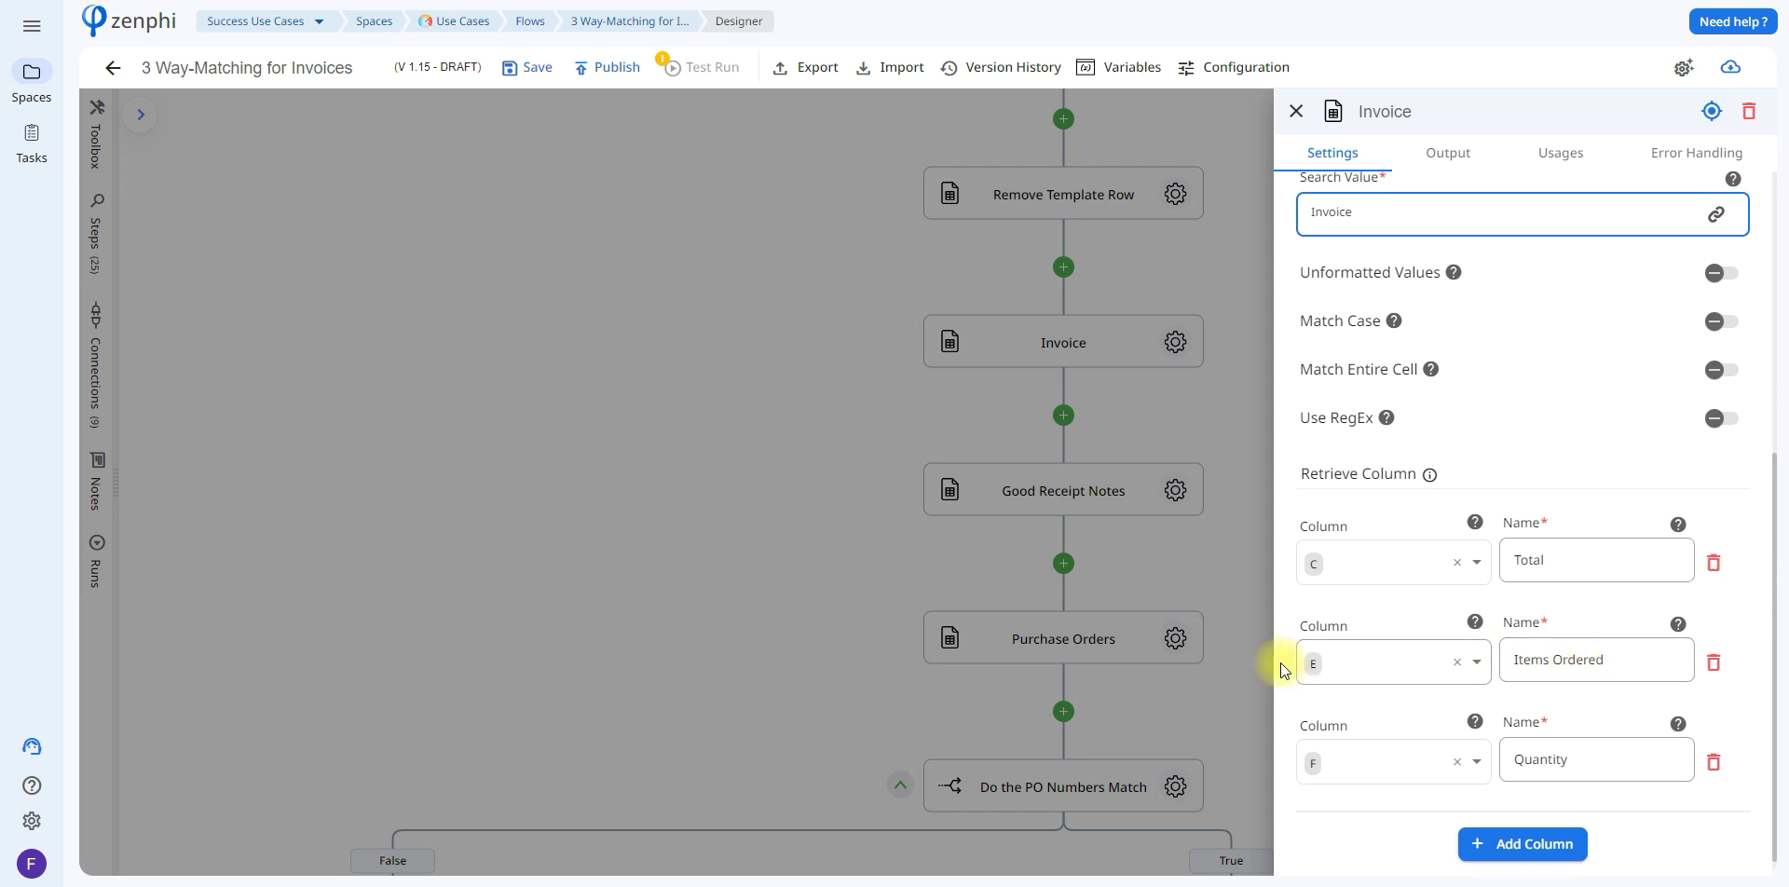
pyautogui.click(1174, 491)
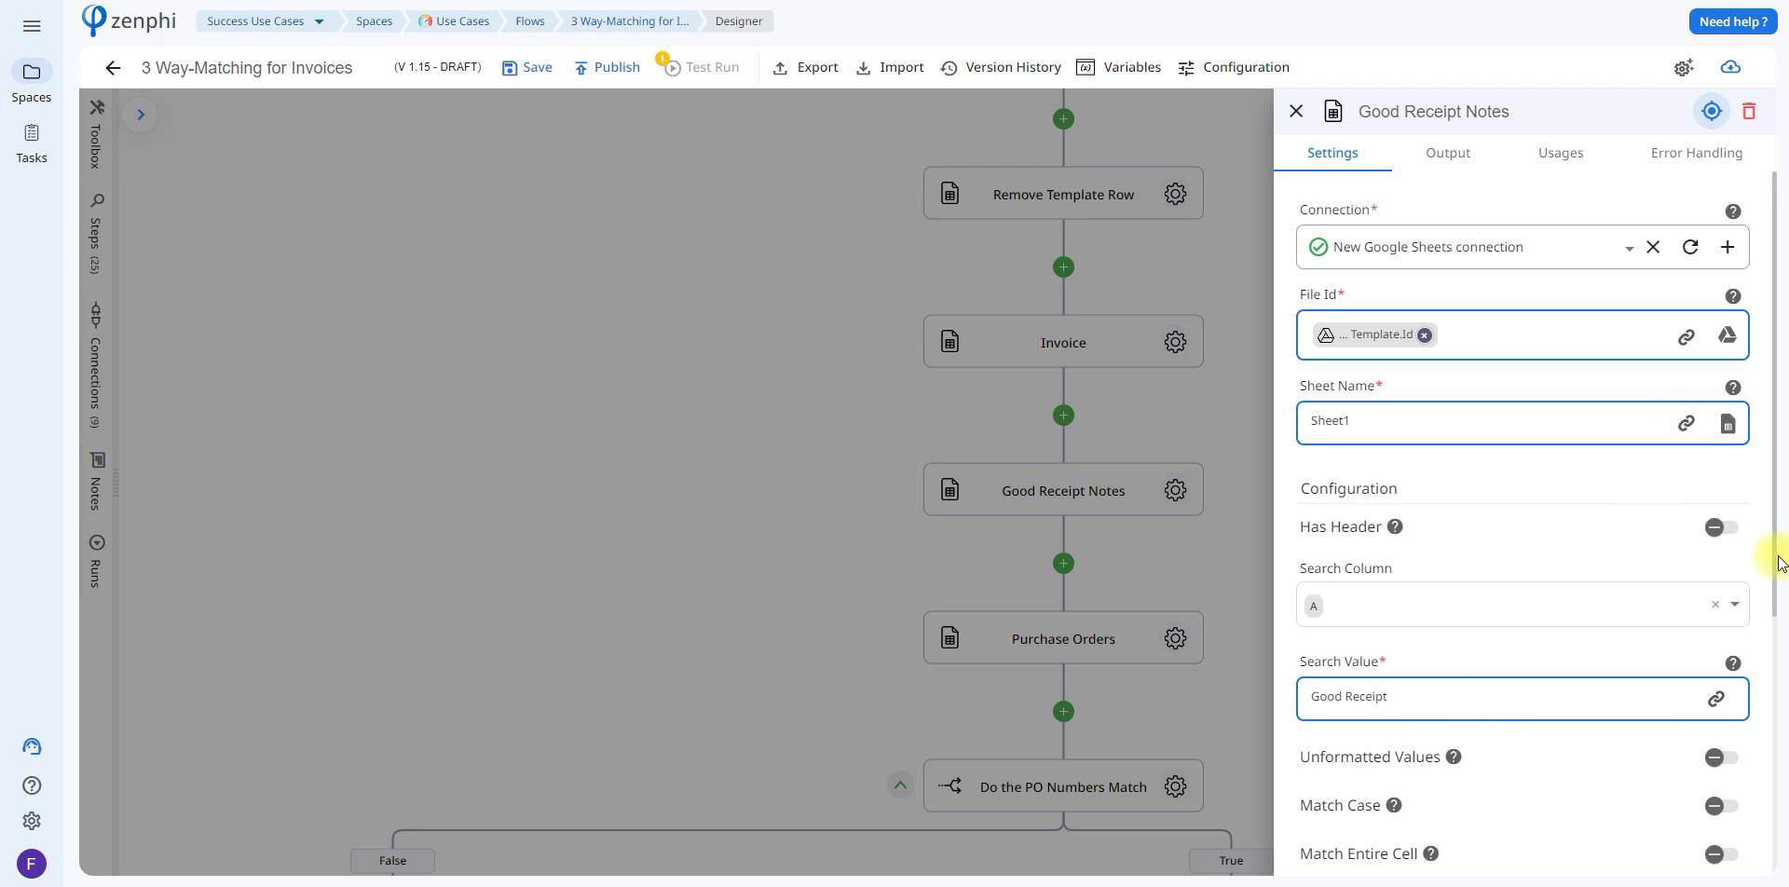
# Check the Purchase Orders lookup's Total, Items Ordered, Quantity and PO Number columns, then close its settings.
pyautogui.moveTo(1775, 559); pyautogui.dragTo(1781, 832)
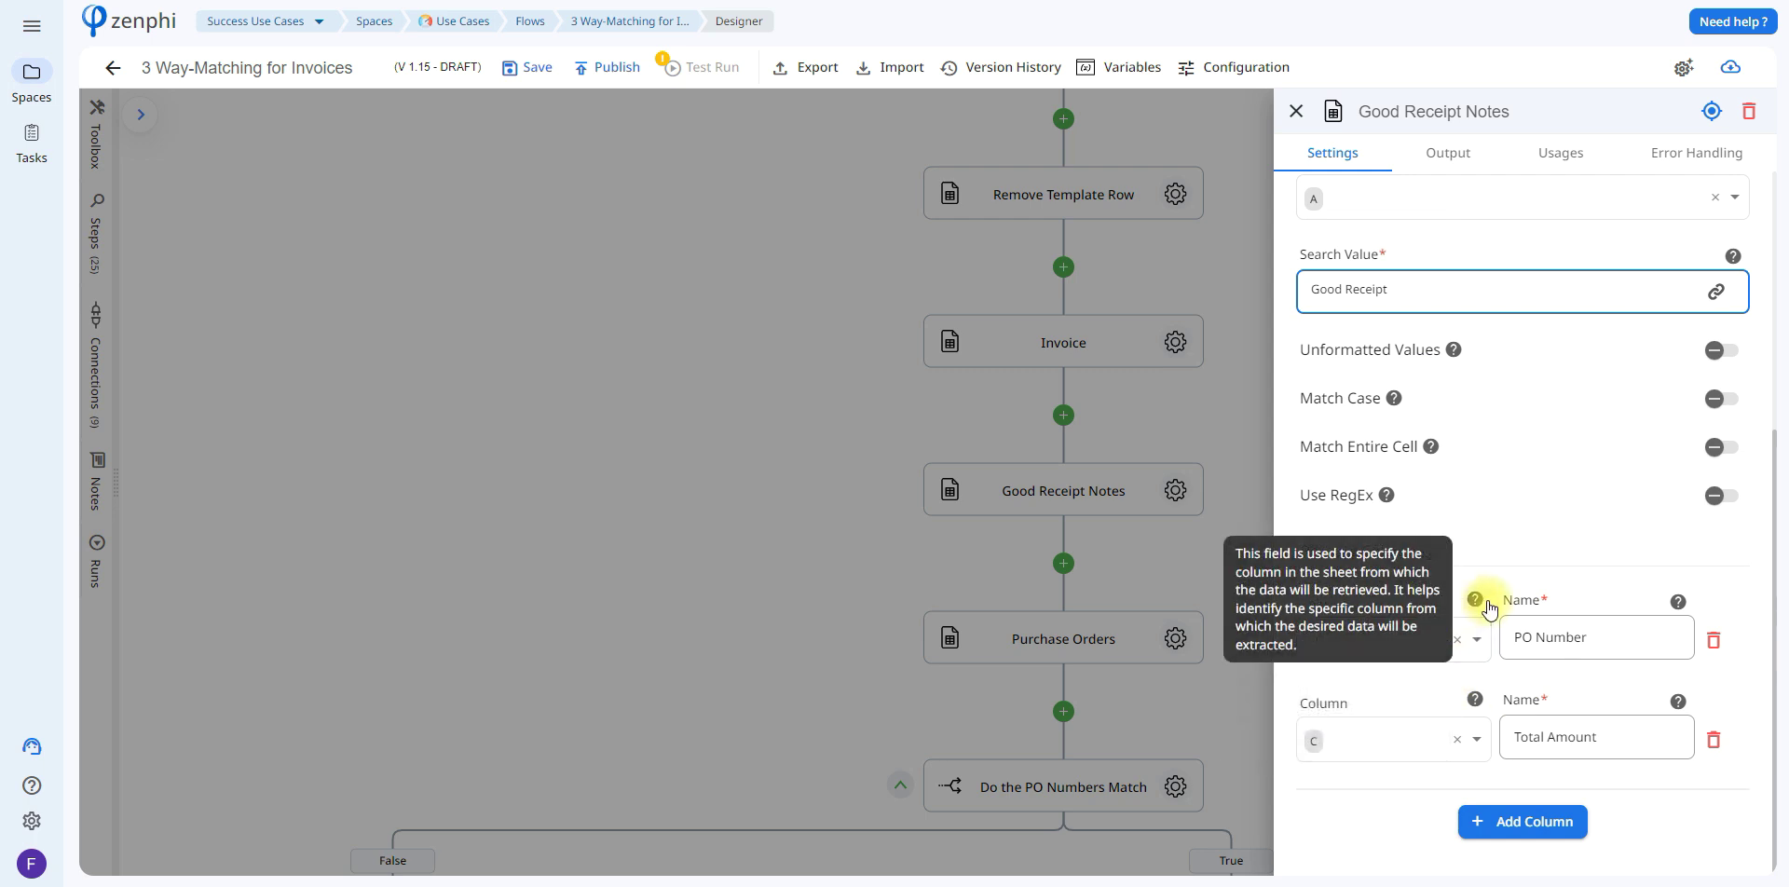
pyautogui.click(1197, 674)
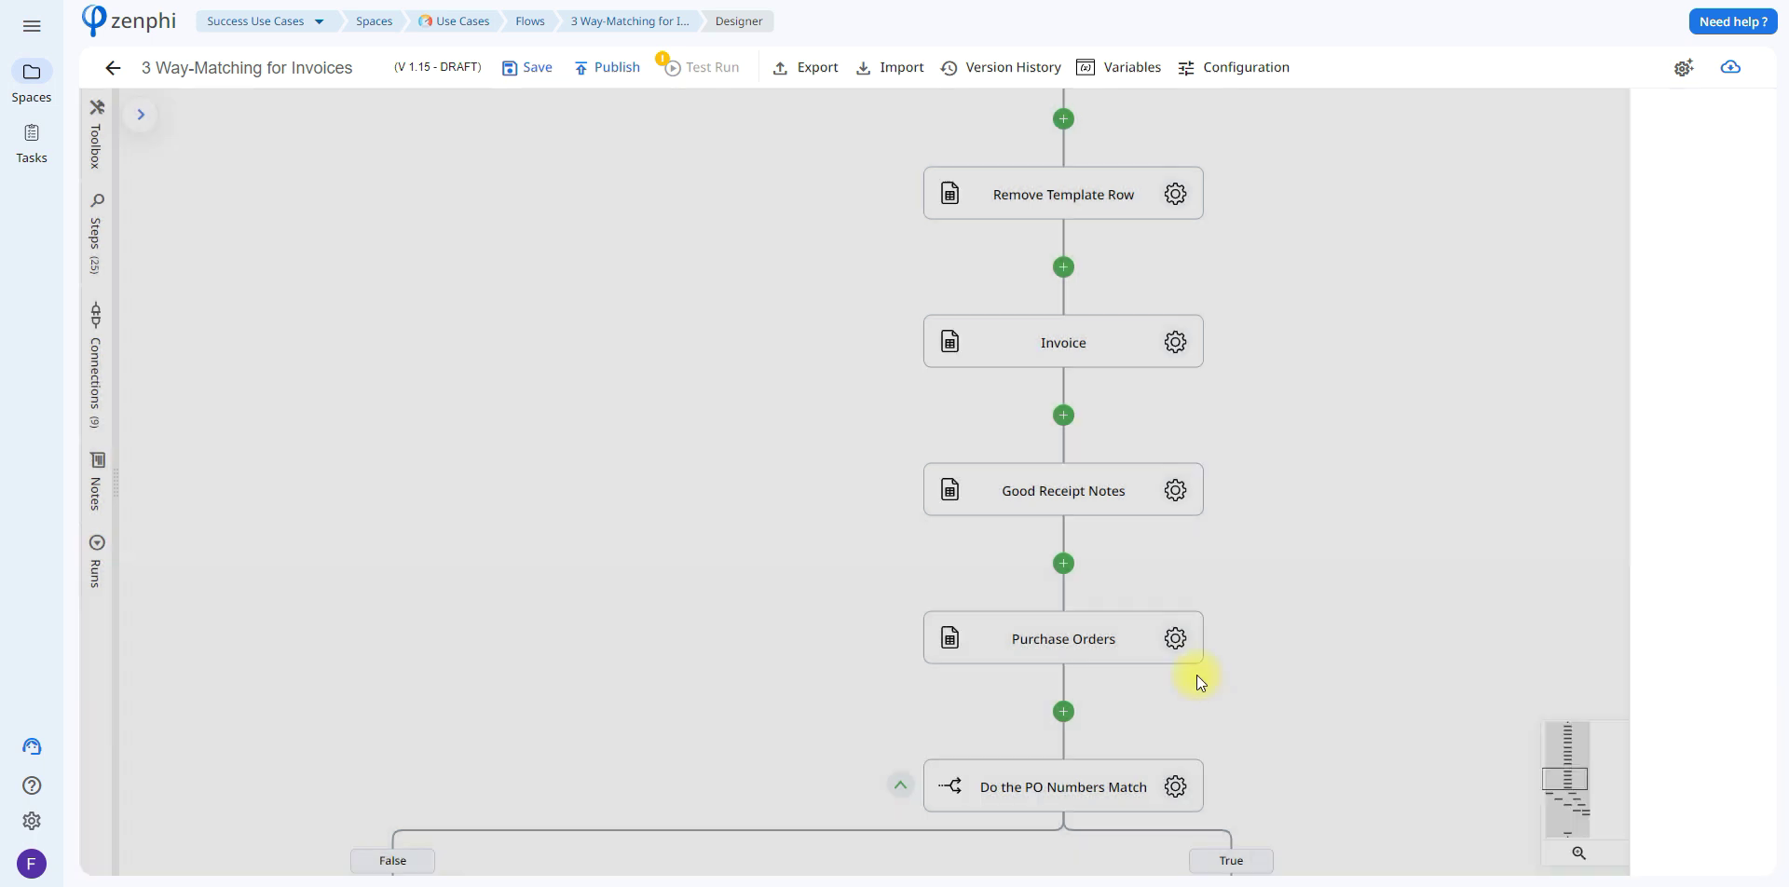
pyautogui.click(1183, 648)
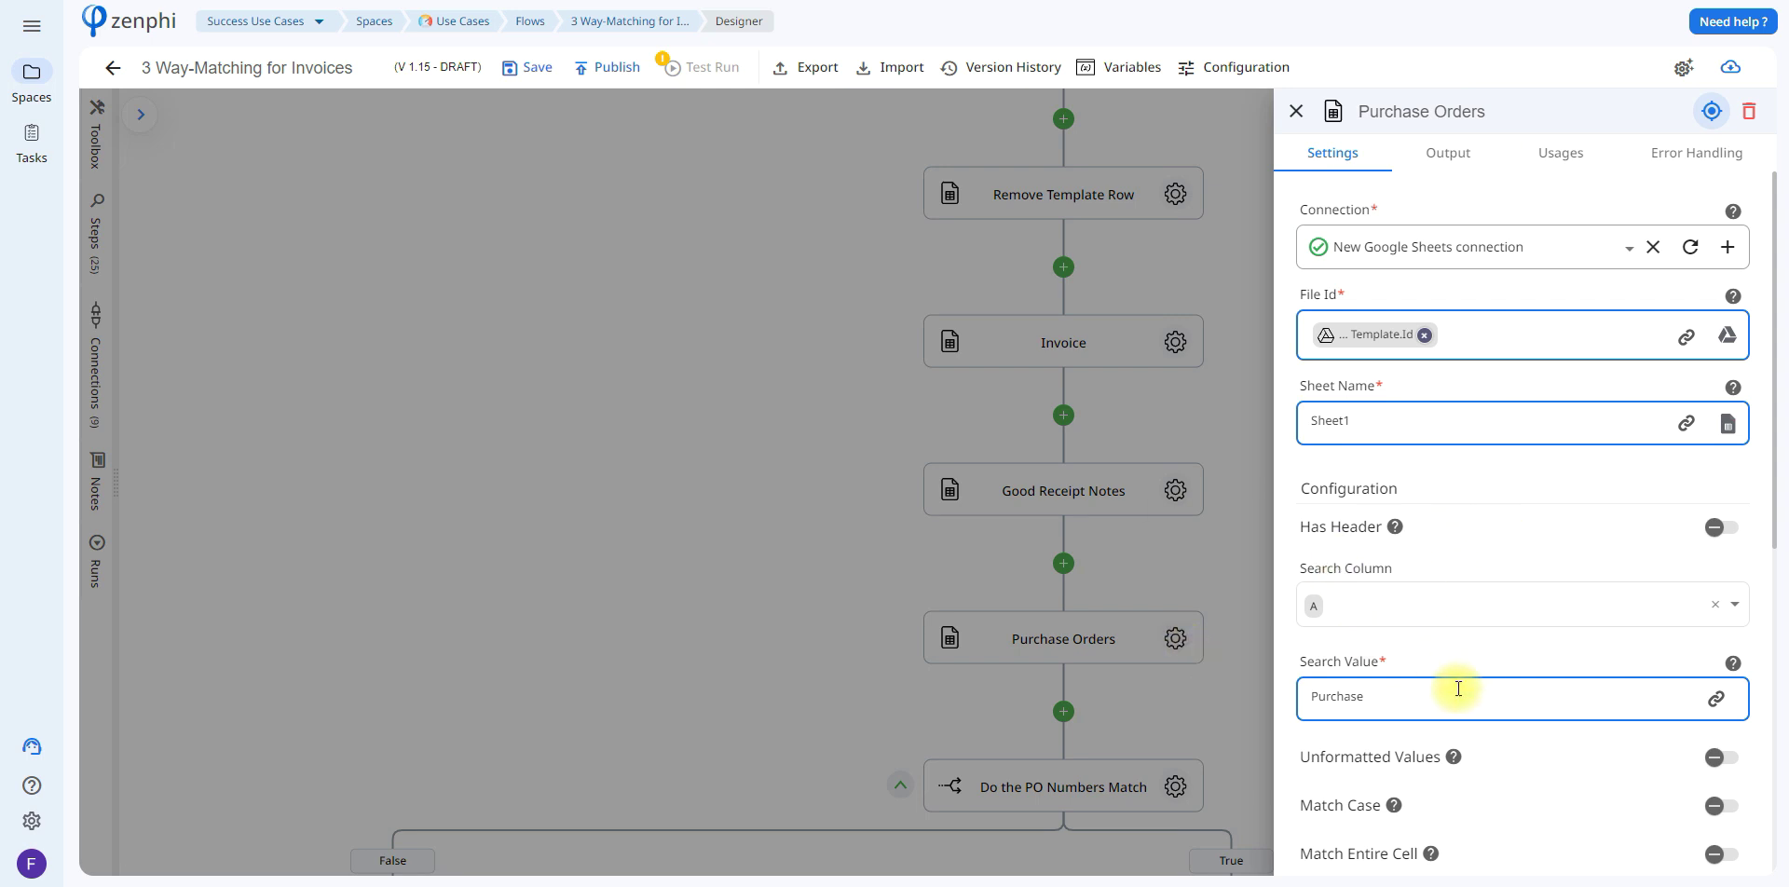
pyautogui.scroll(-4, 1771, 539)
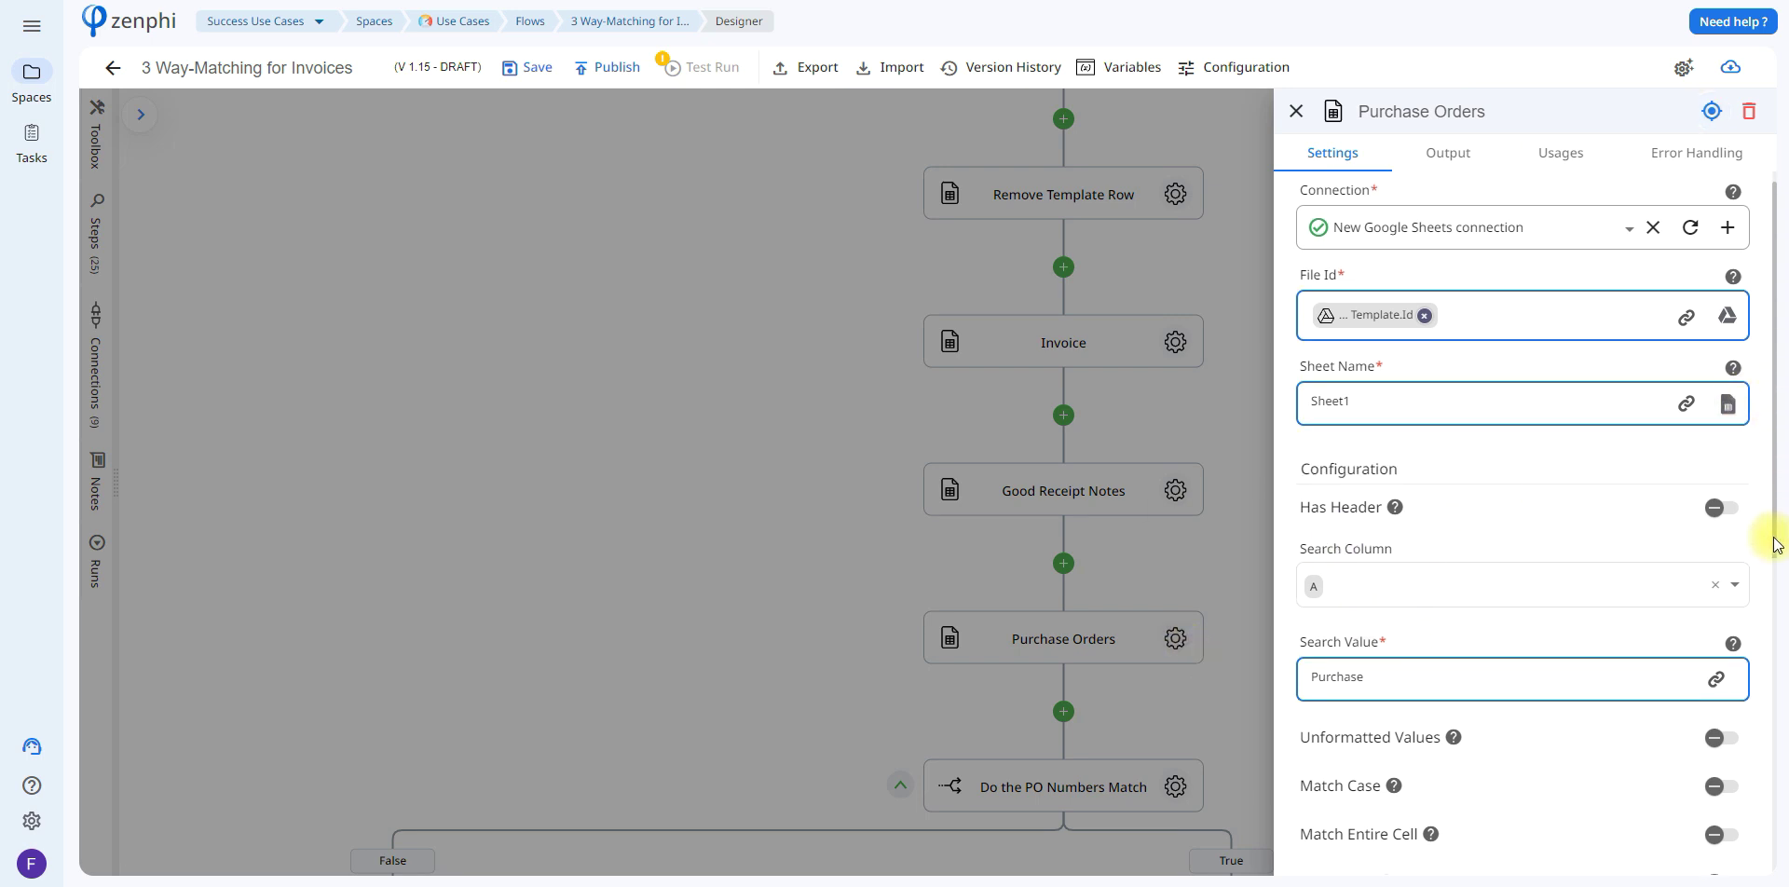
pyautogui.scroll(-2, 1780, 710)
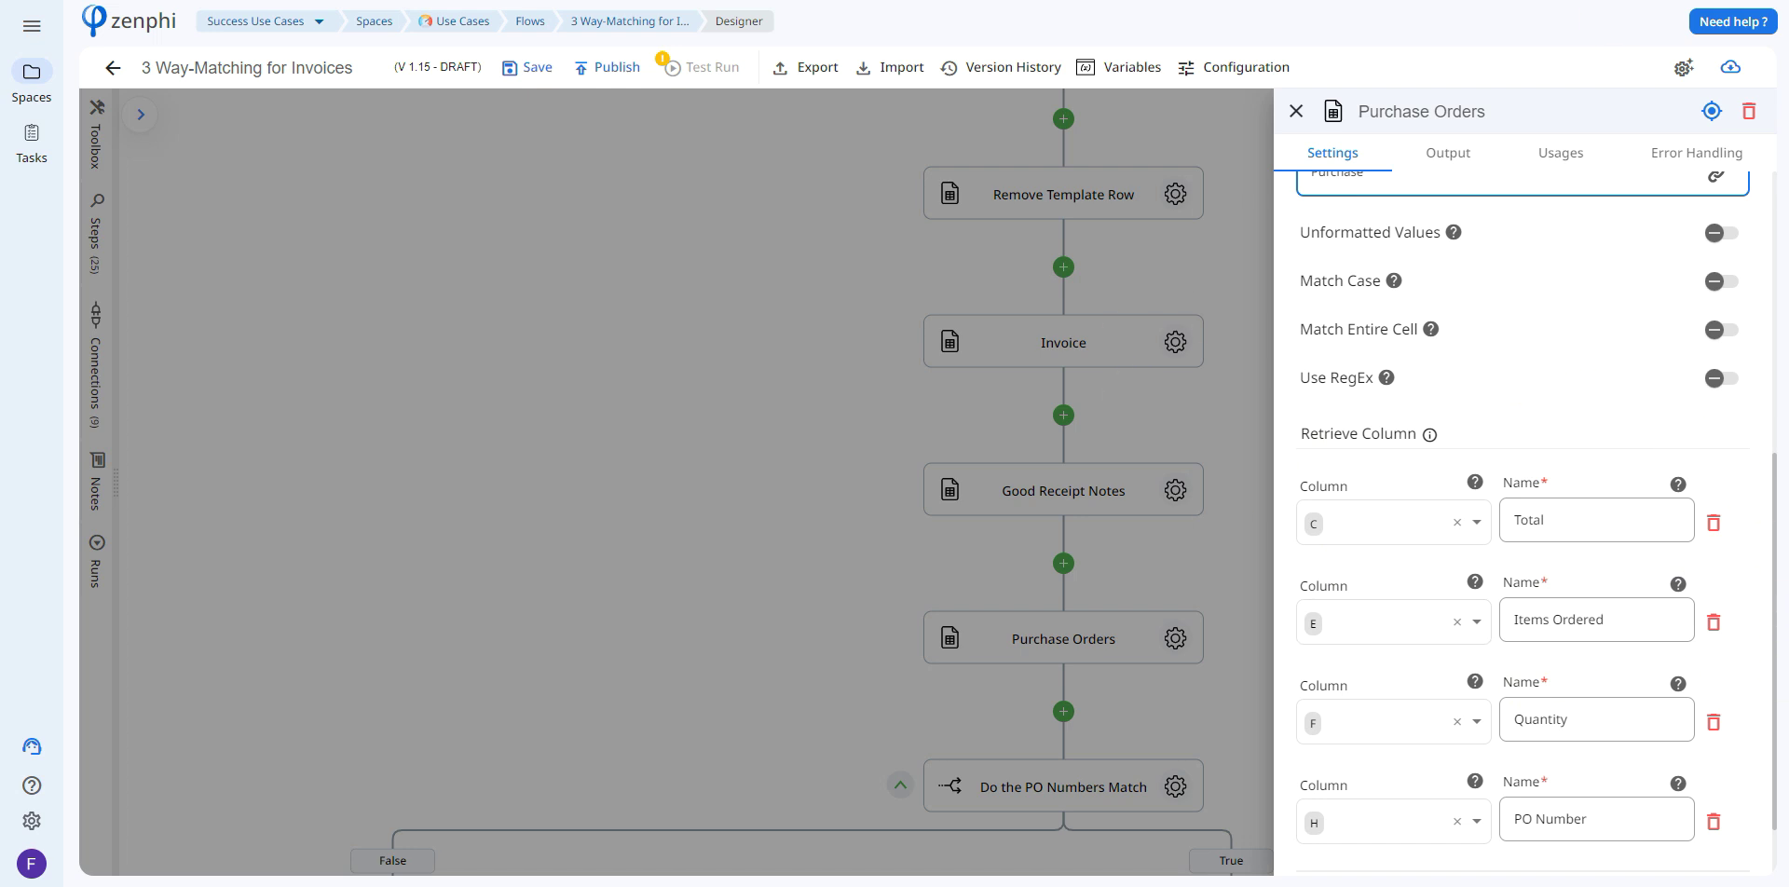
pyautogui.press('Escape')
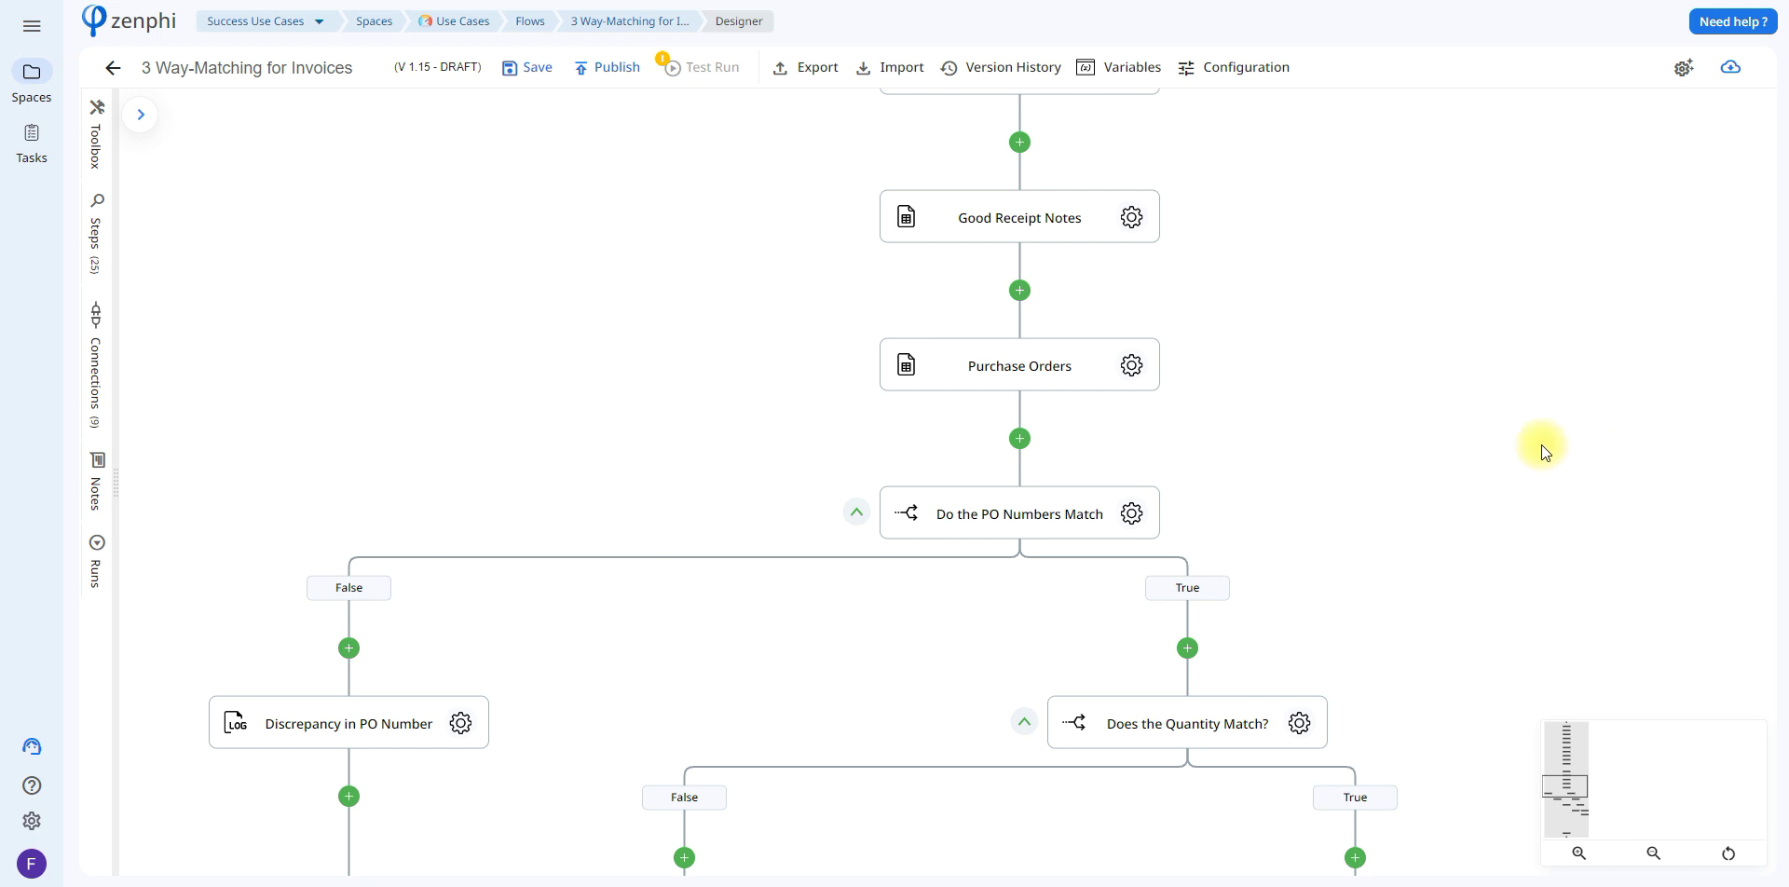
pyautogui.click(1133, 512)
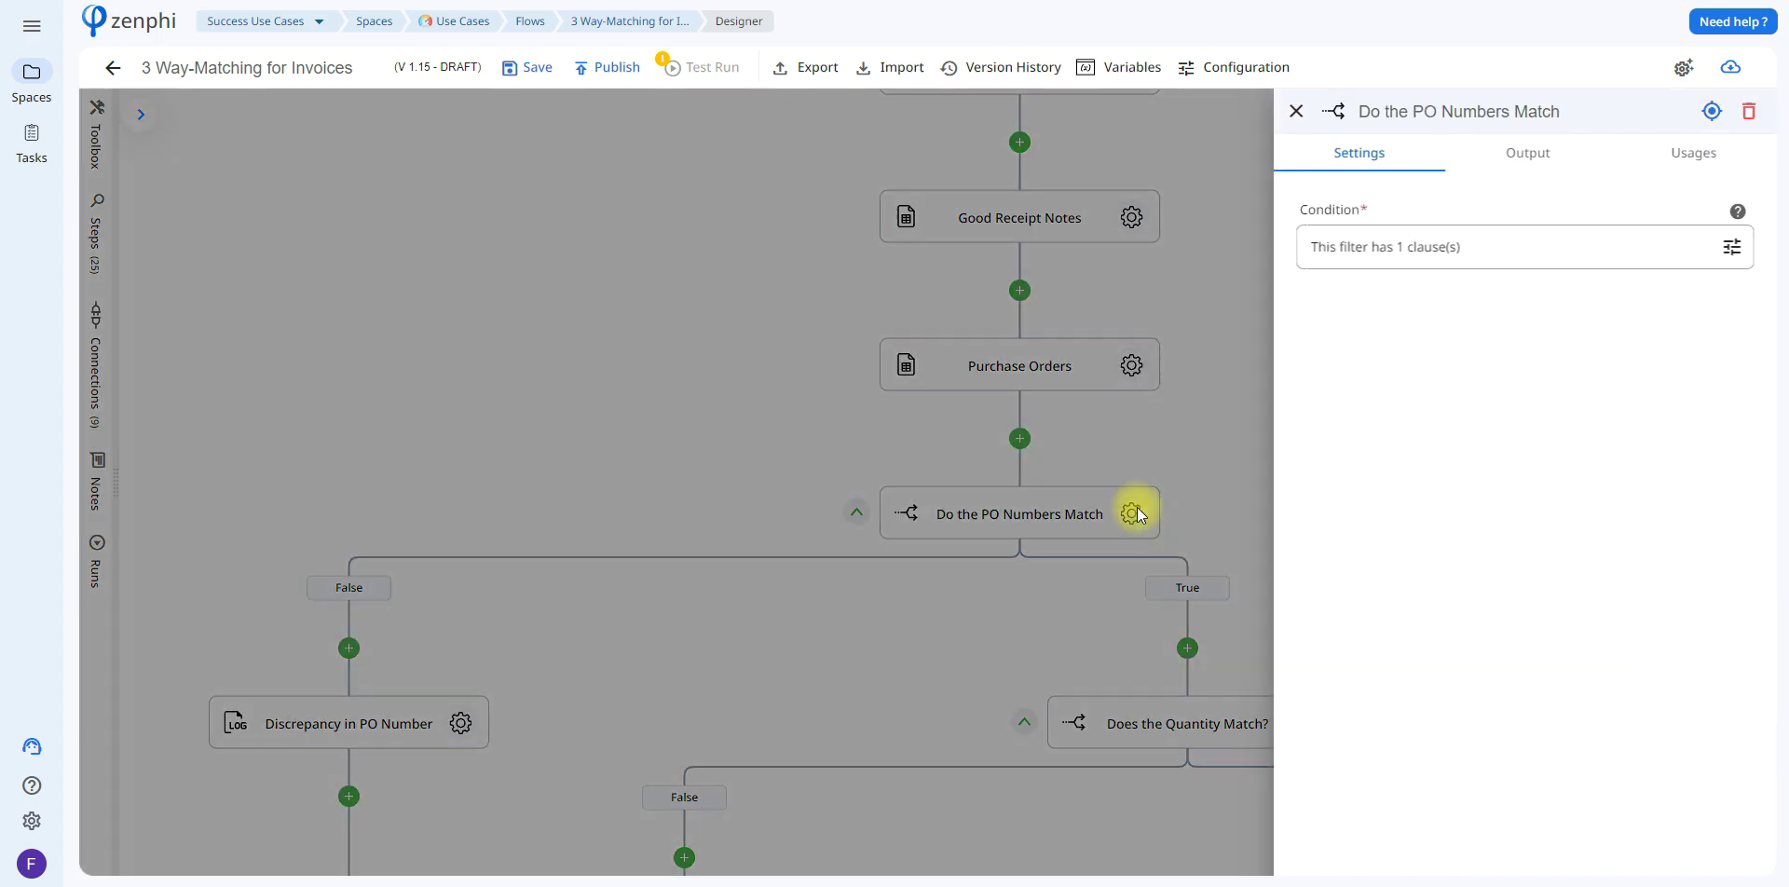
pyautogui.click(1731, 247)
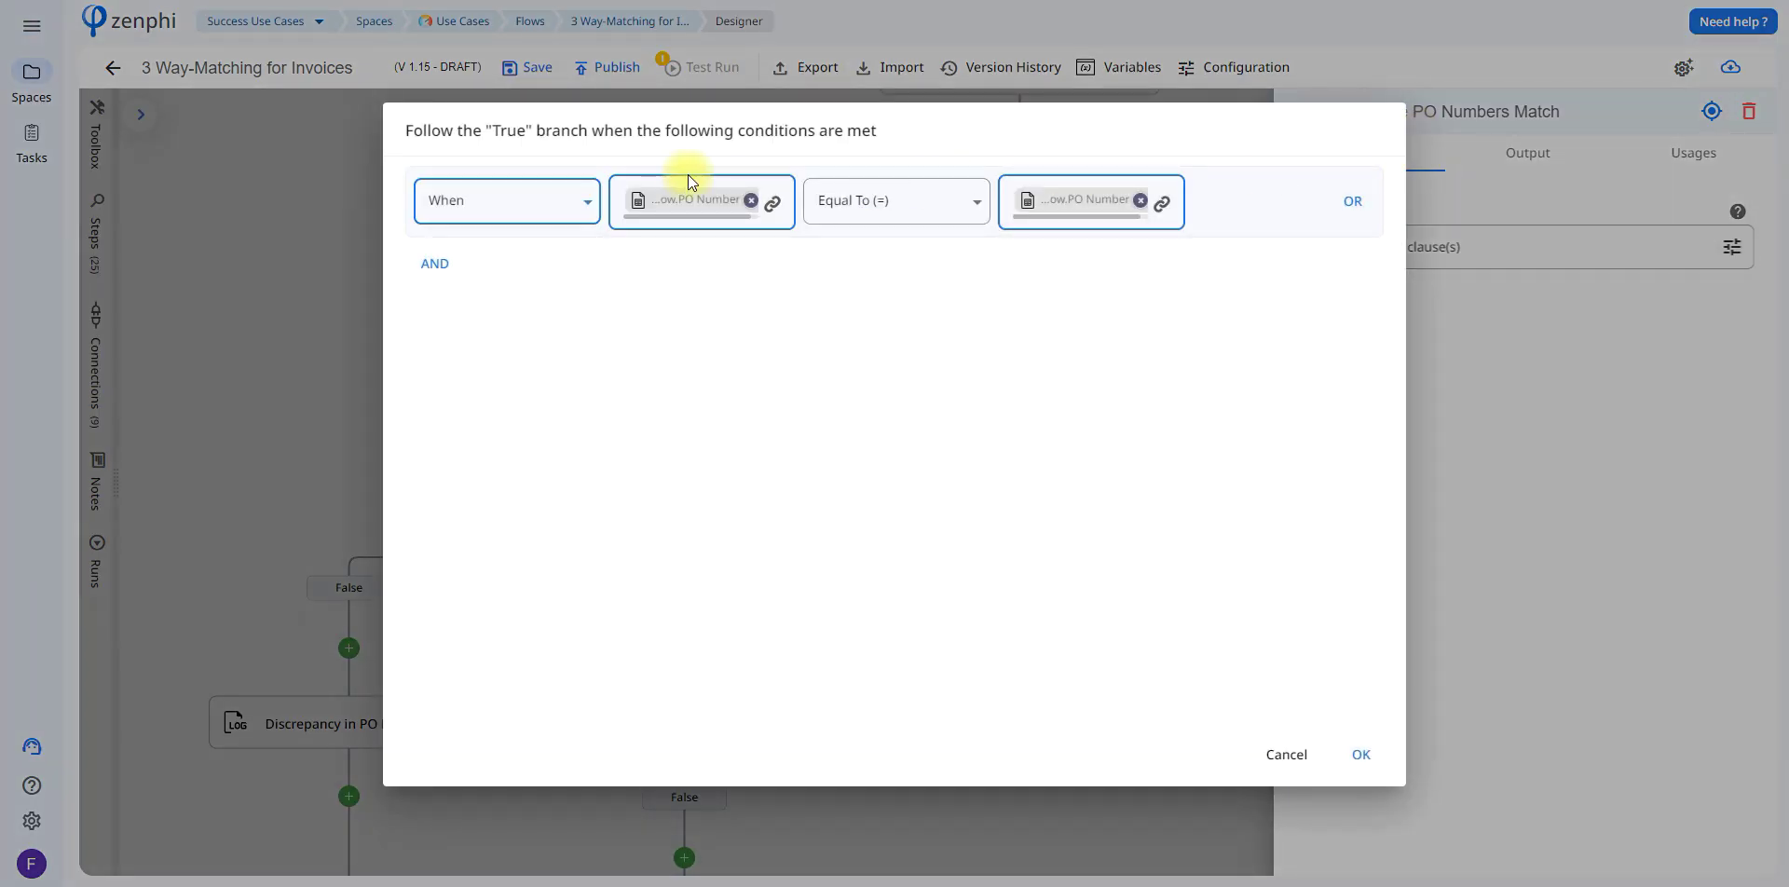
pyautogui.moveTo(687, 209)
pyautogui.moveTo(1055, 199)
pyautogui.click(1275, 755)
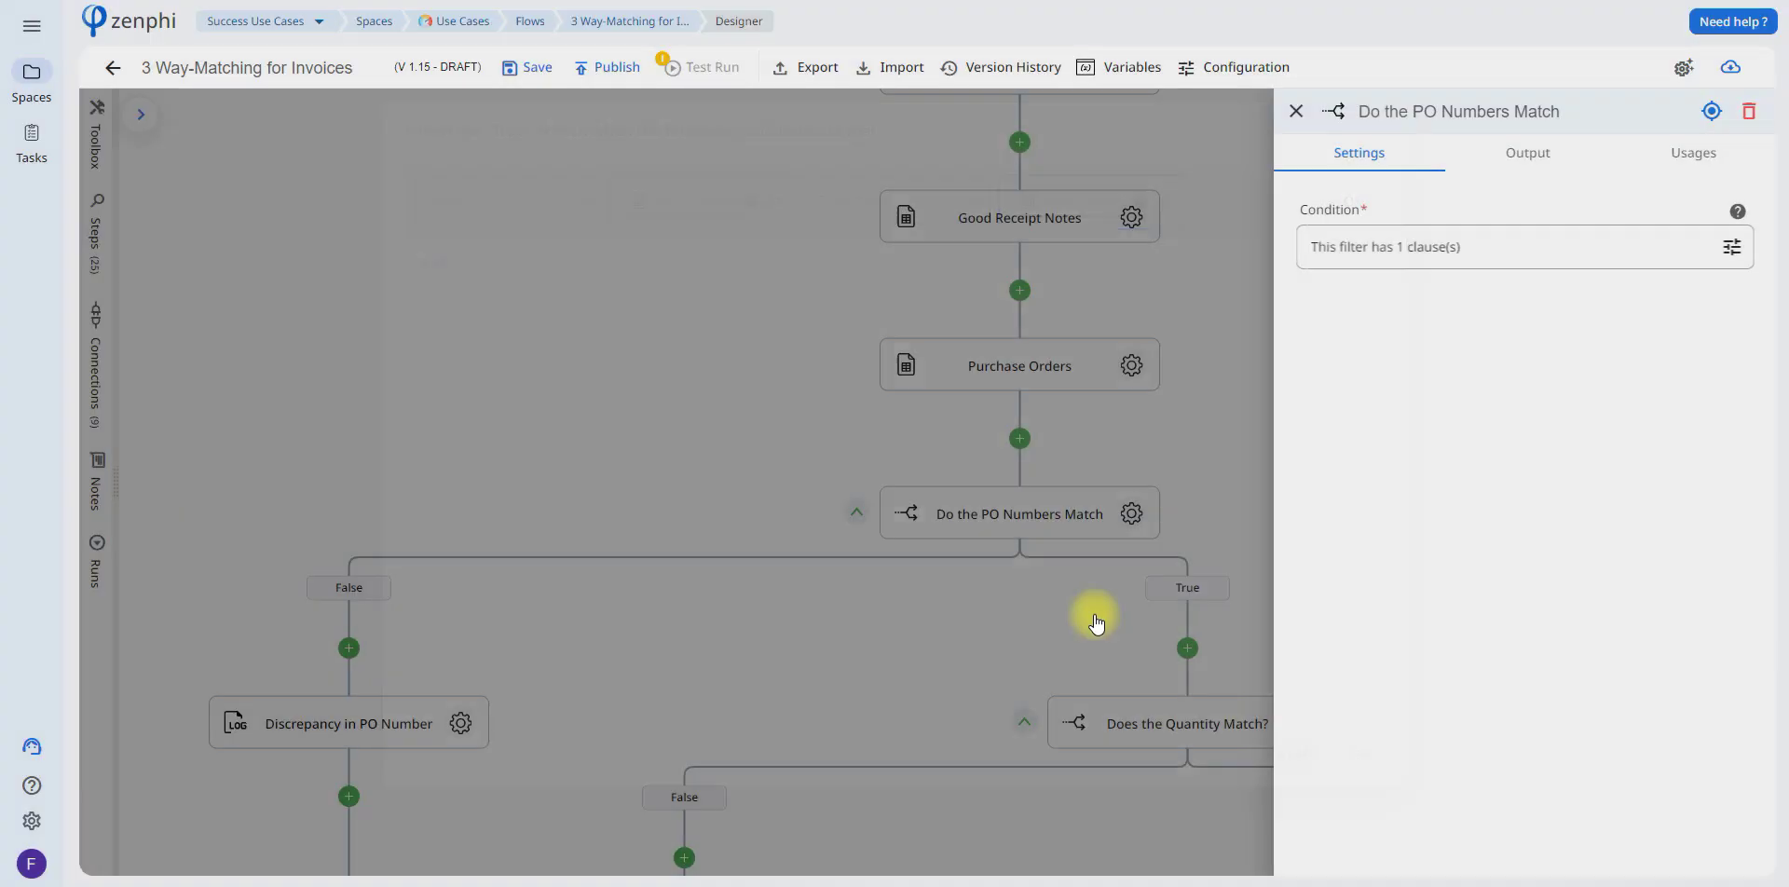
pyautogui.click(1176, 520)
pyautogui.click(460, 724)
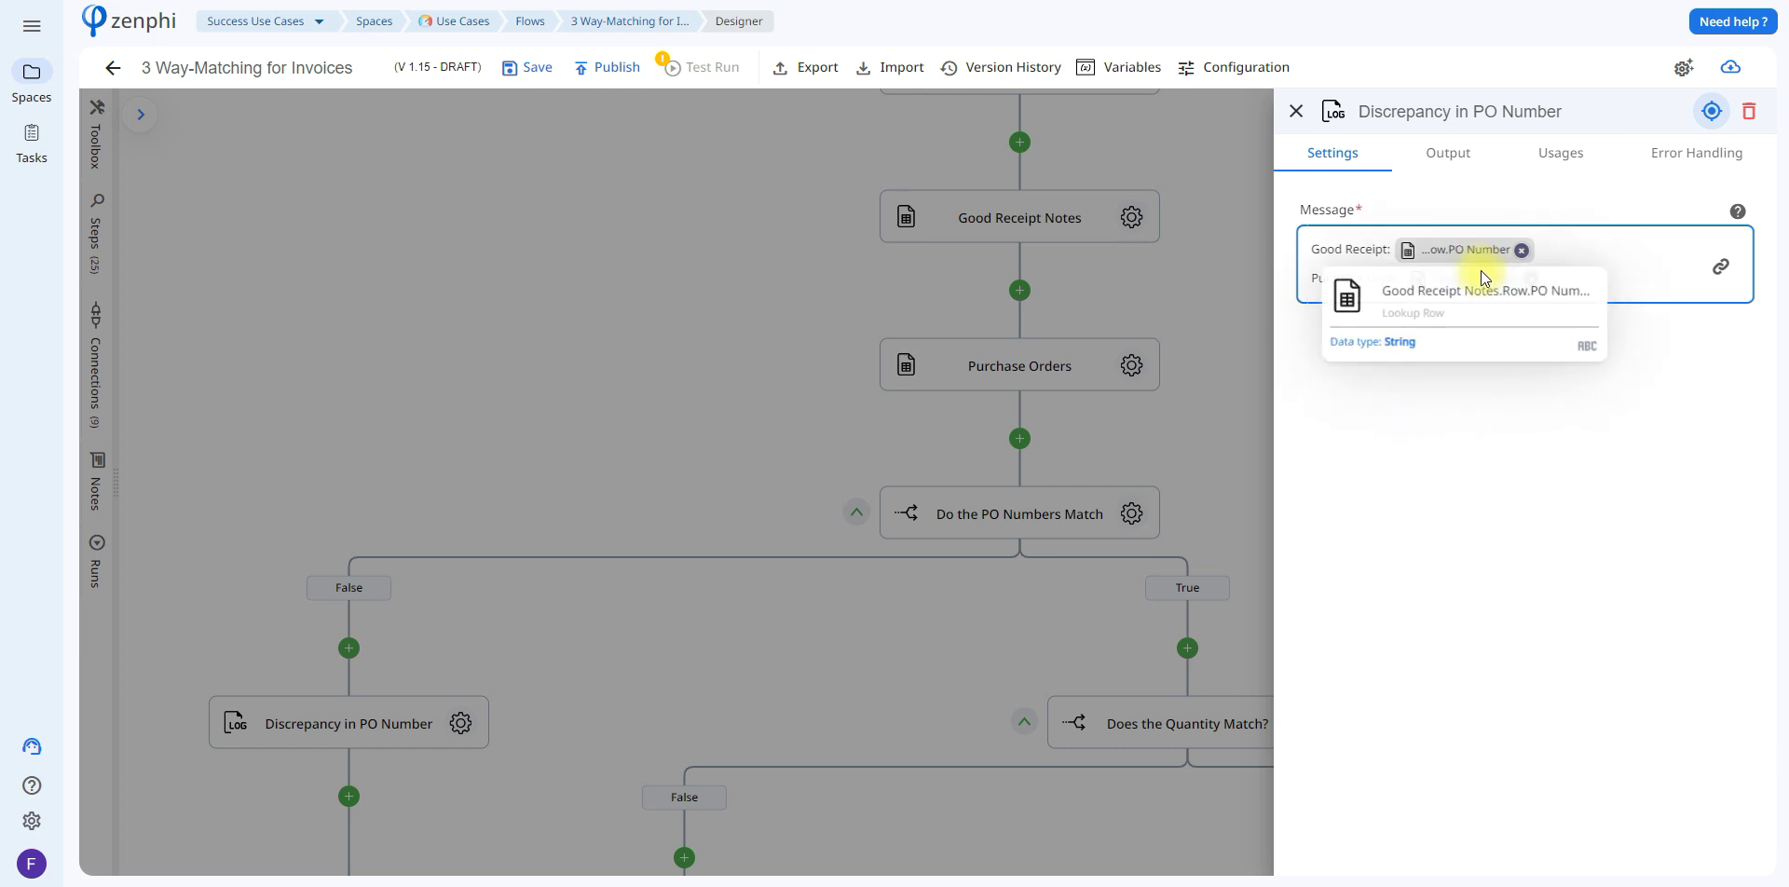
pyautogui.click(1109, 635)
pyautogui.moveTo(1217, 784); pyautogui.dragTo(1146, 451)
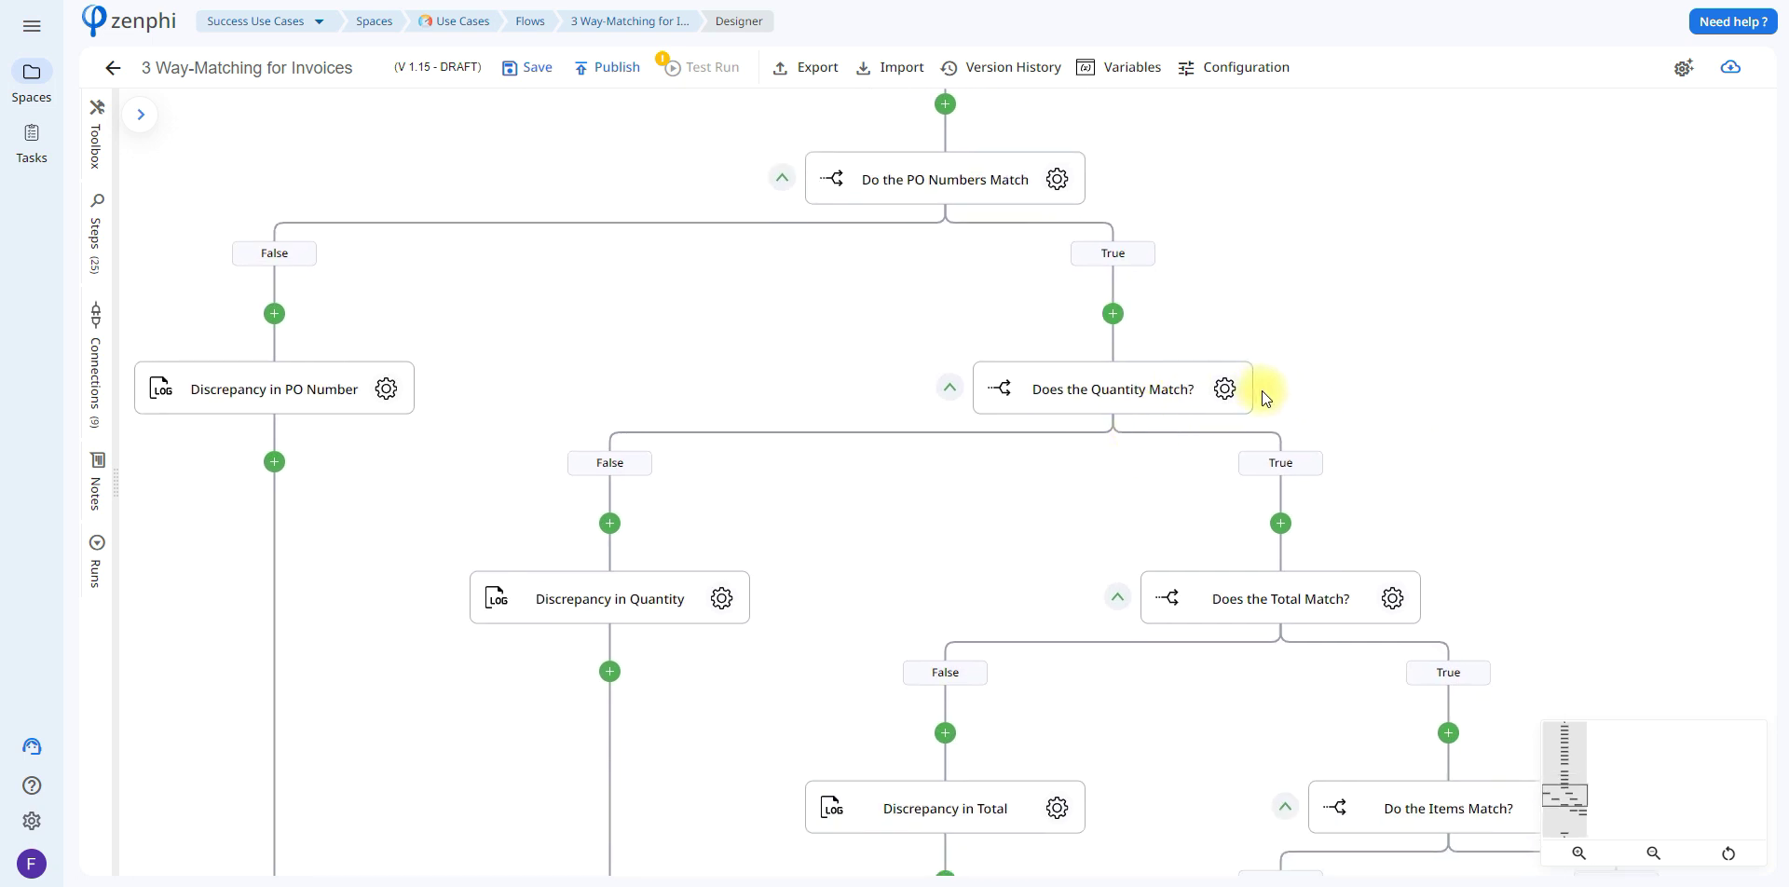
pyautogui.click(1226, 388)
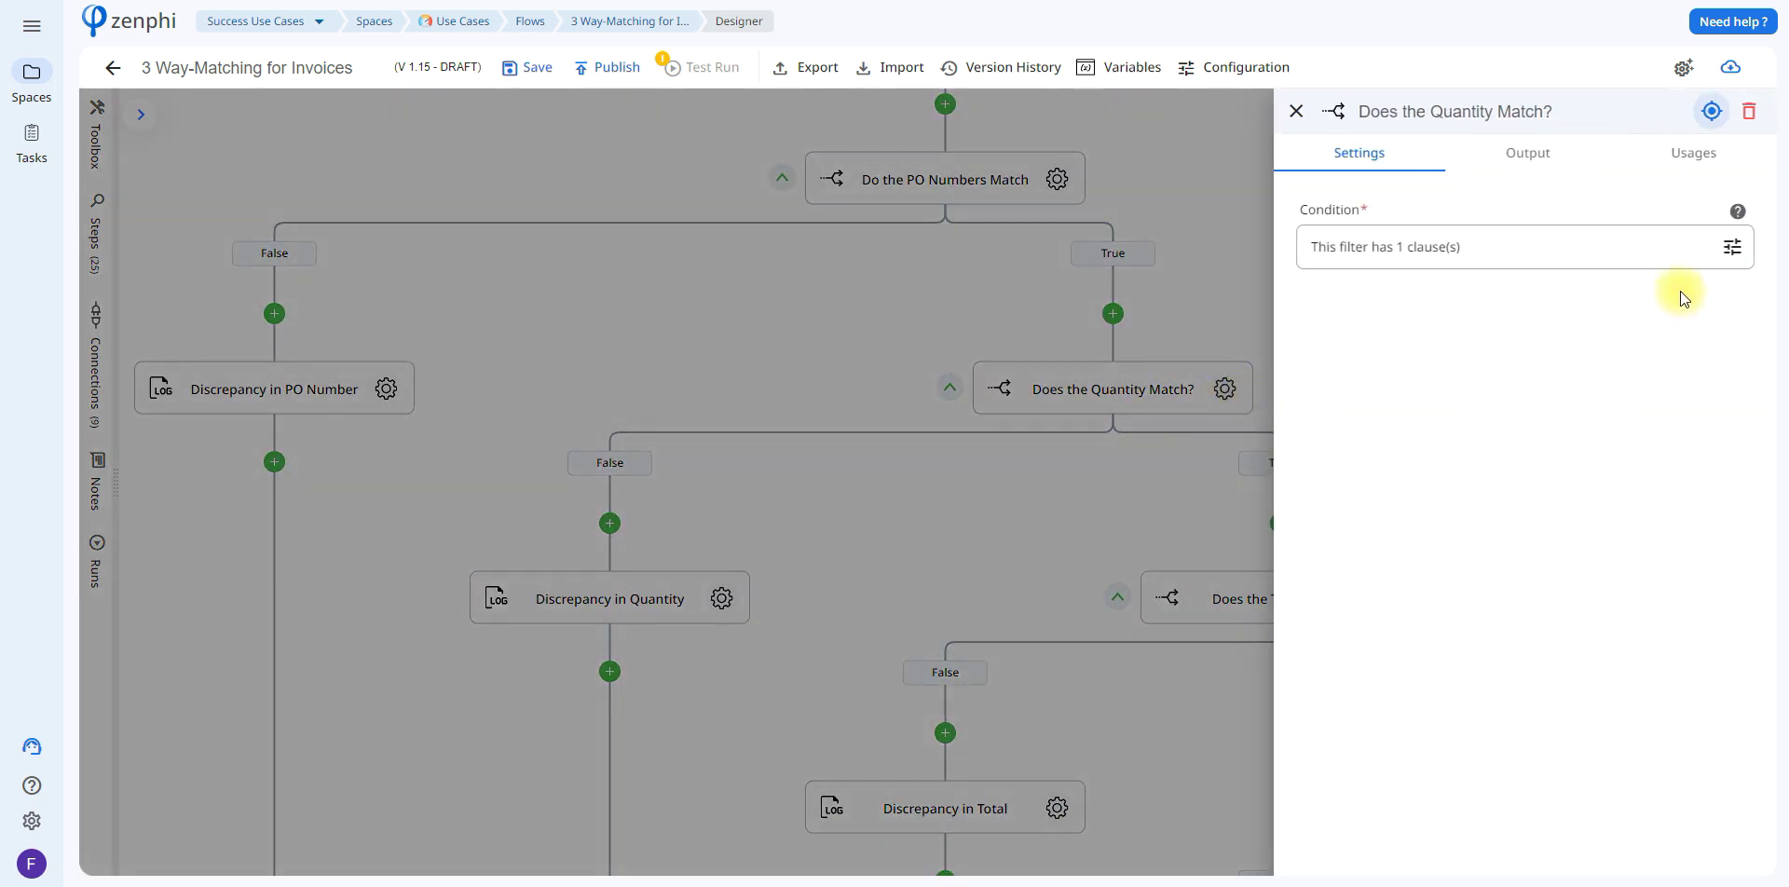
pyautogui.click(1732, 247)
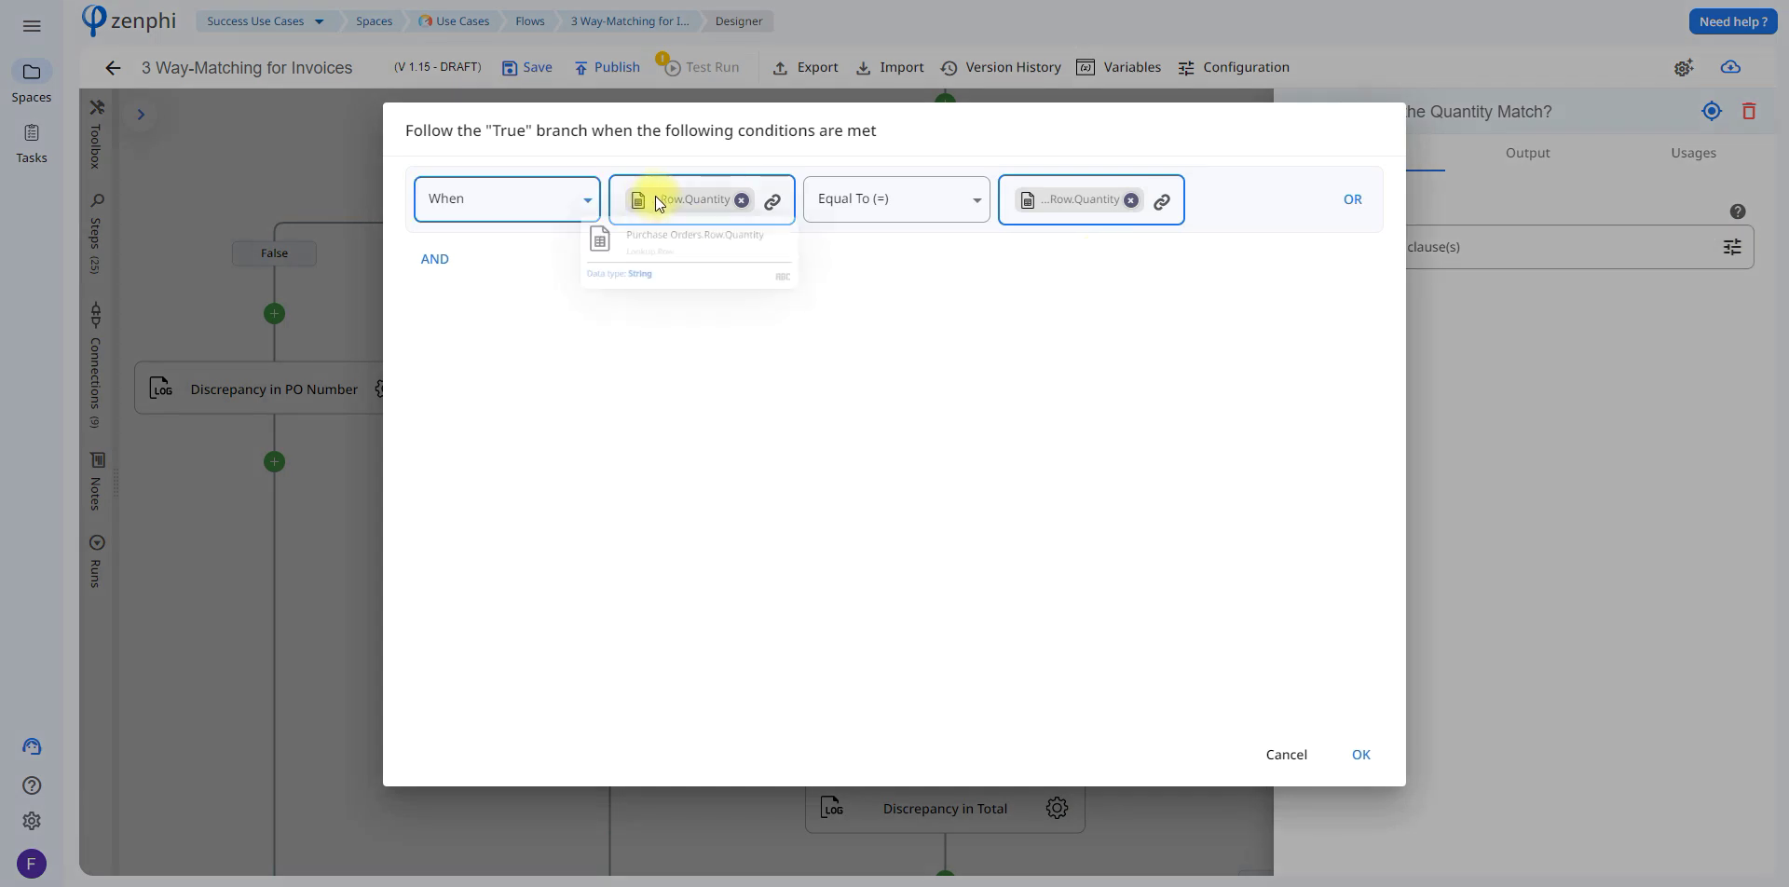
pyautogui.moveTo(658, 200)
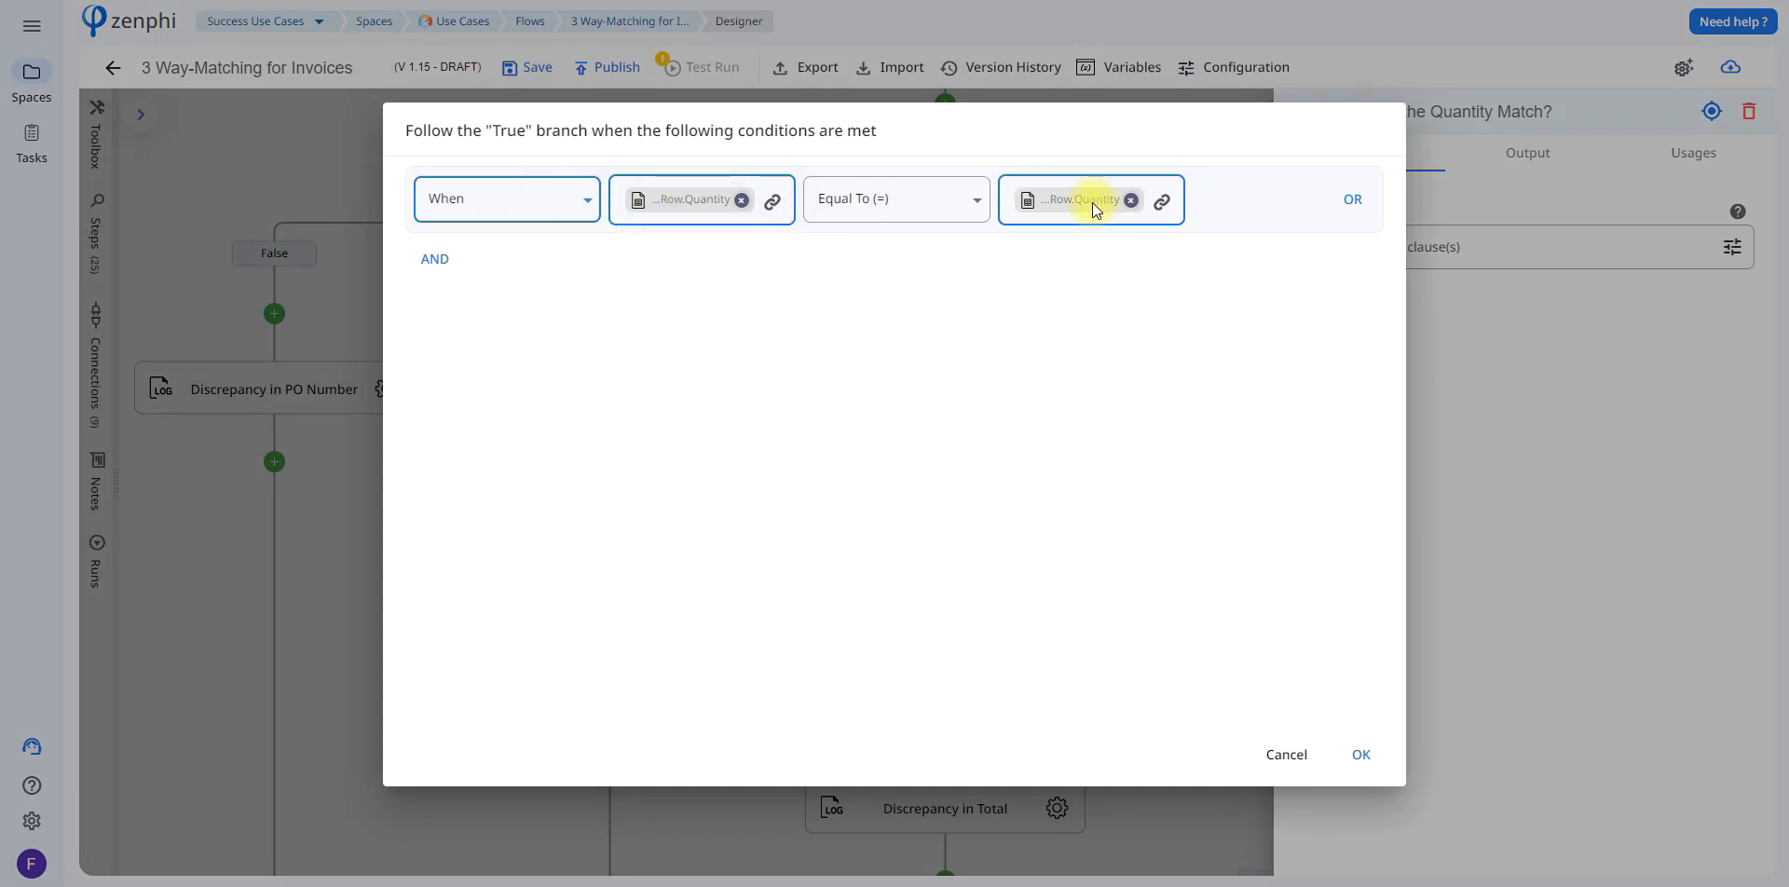
pyautogui.moveTo(1092, 203)
pyautogui.click(1639, 317)
pyautogui.moveTo(1590, 451); pyautogui.dragTo(1450, 315)
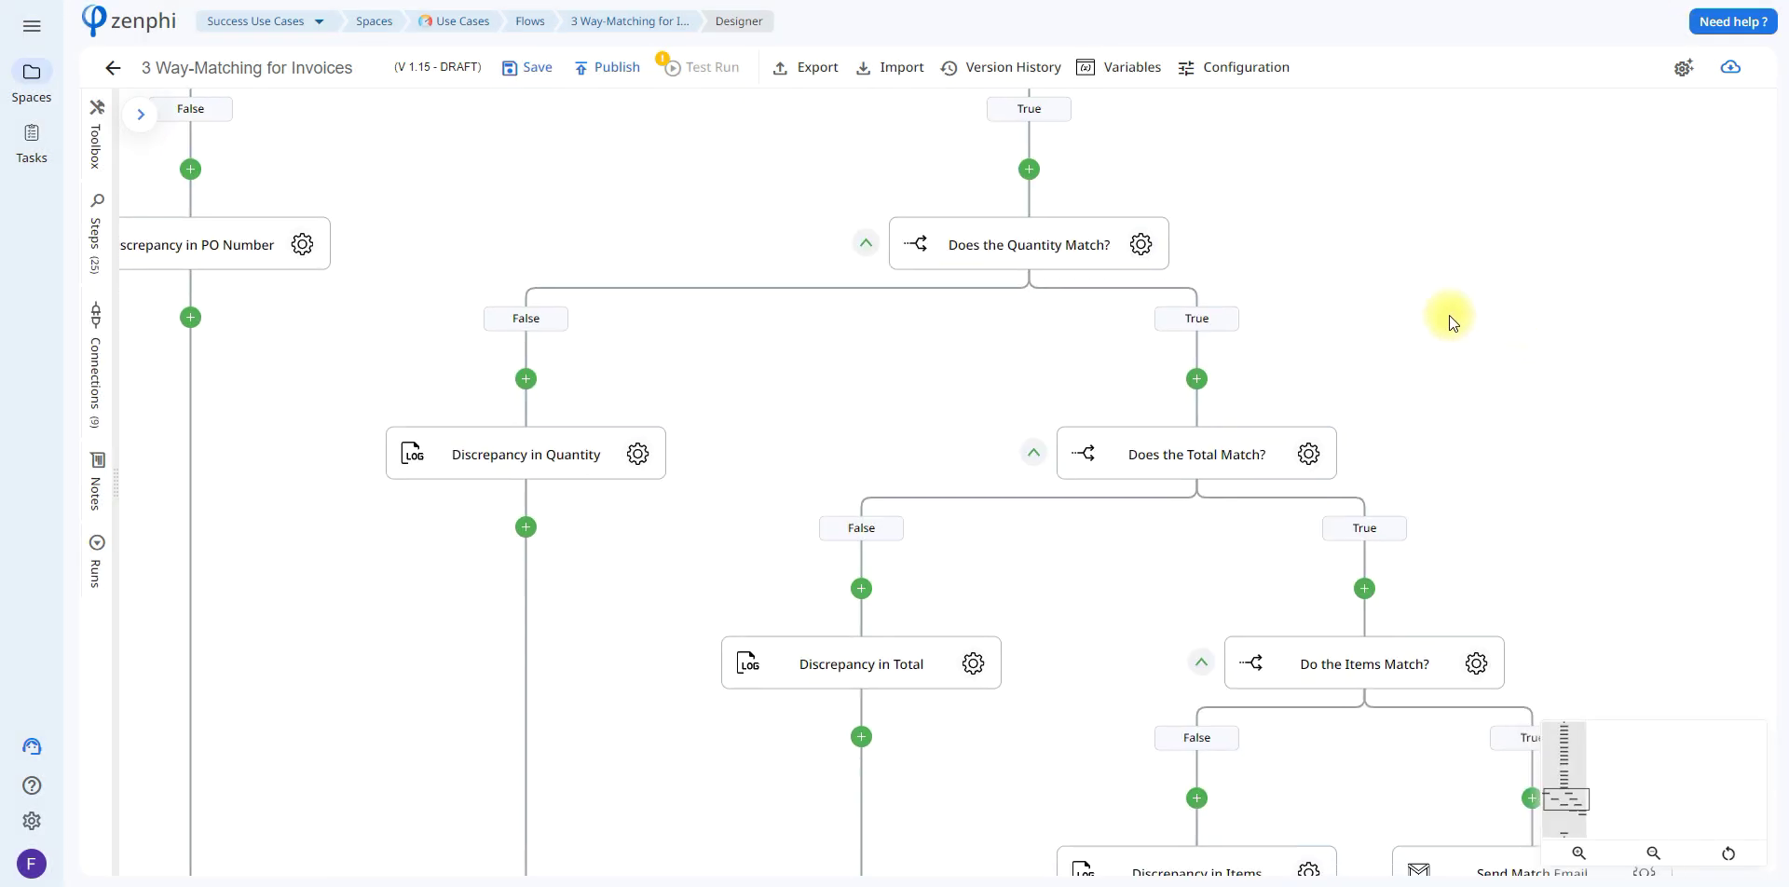
pyautogui.click(1309, 454)
pyautogui.click(1538, 247)
pyautogui.moveTo(690, 199)
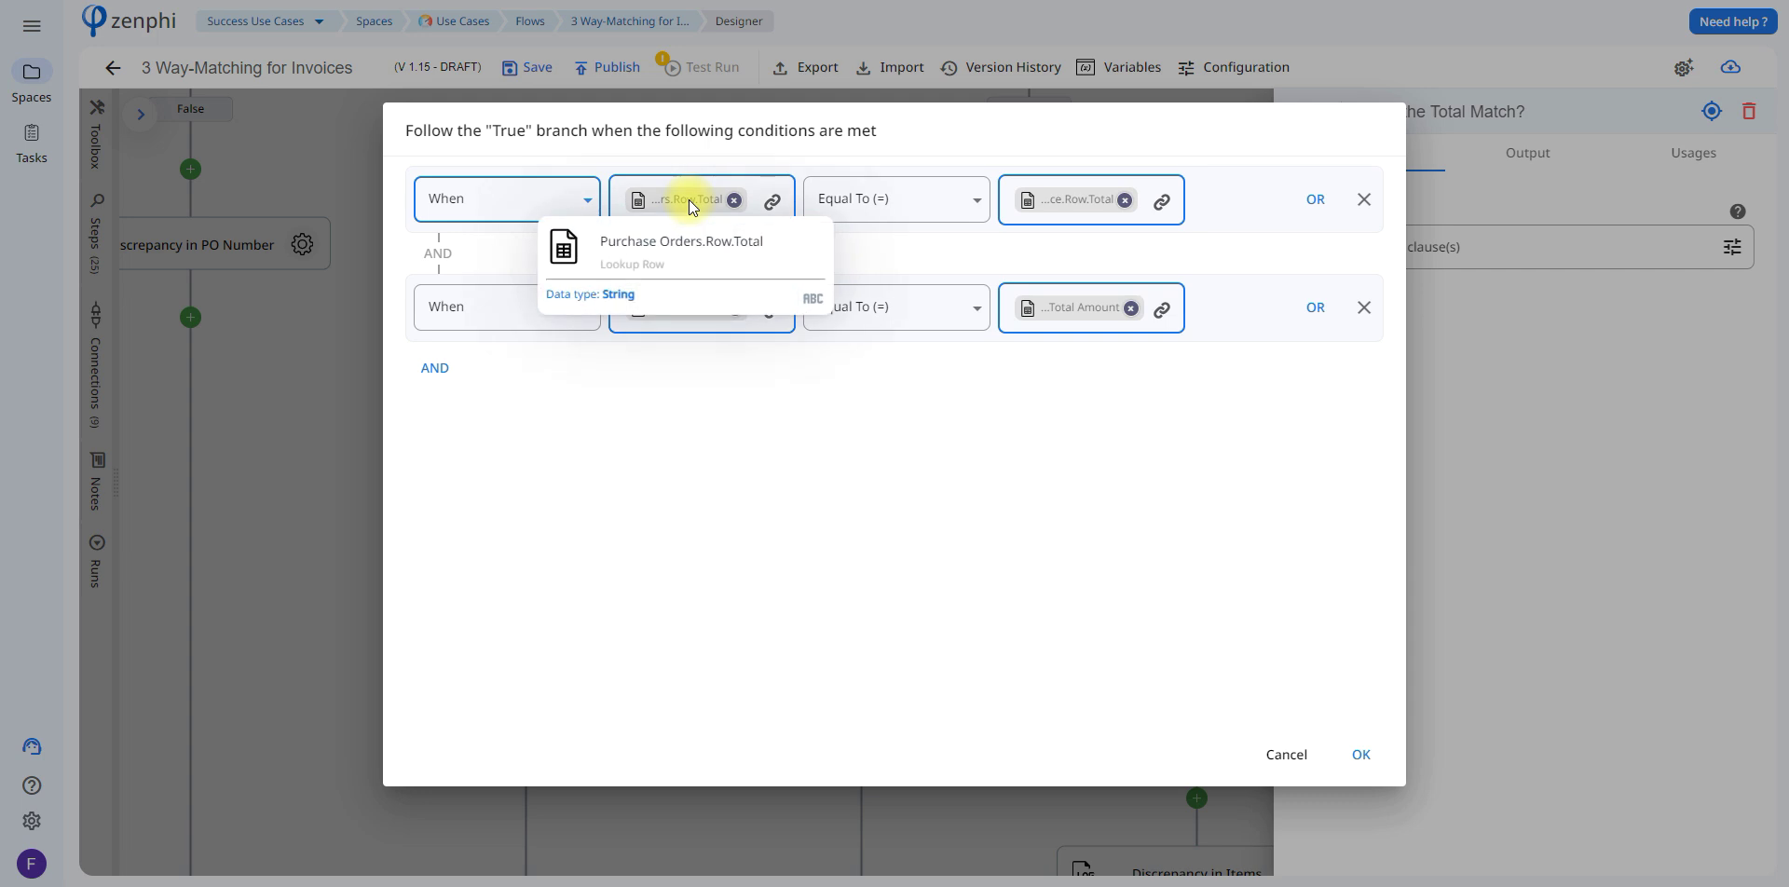
pyautogui.moveTo(1053, 199)
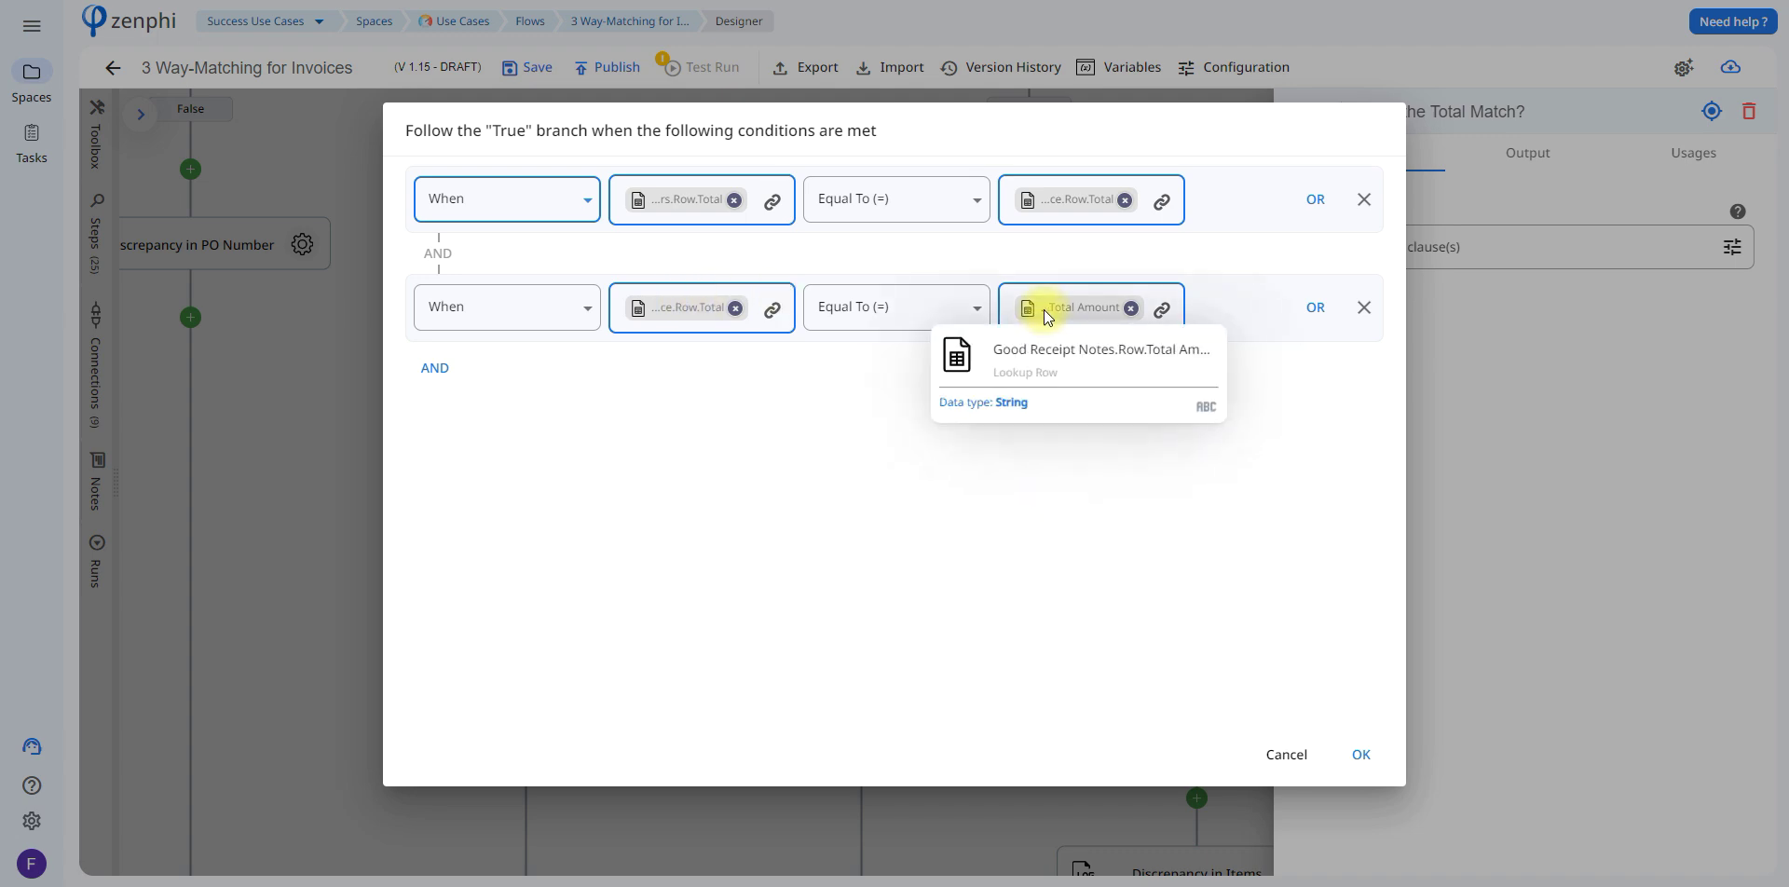
pyautogui.click(1283, 754)
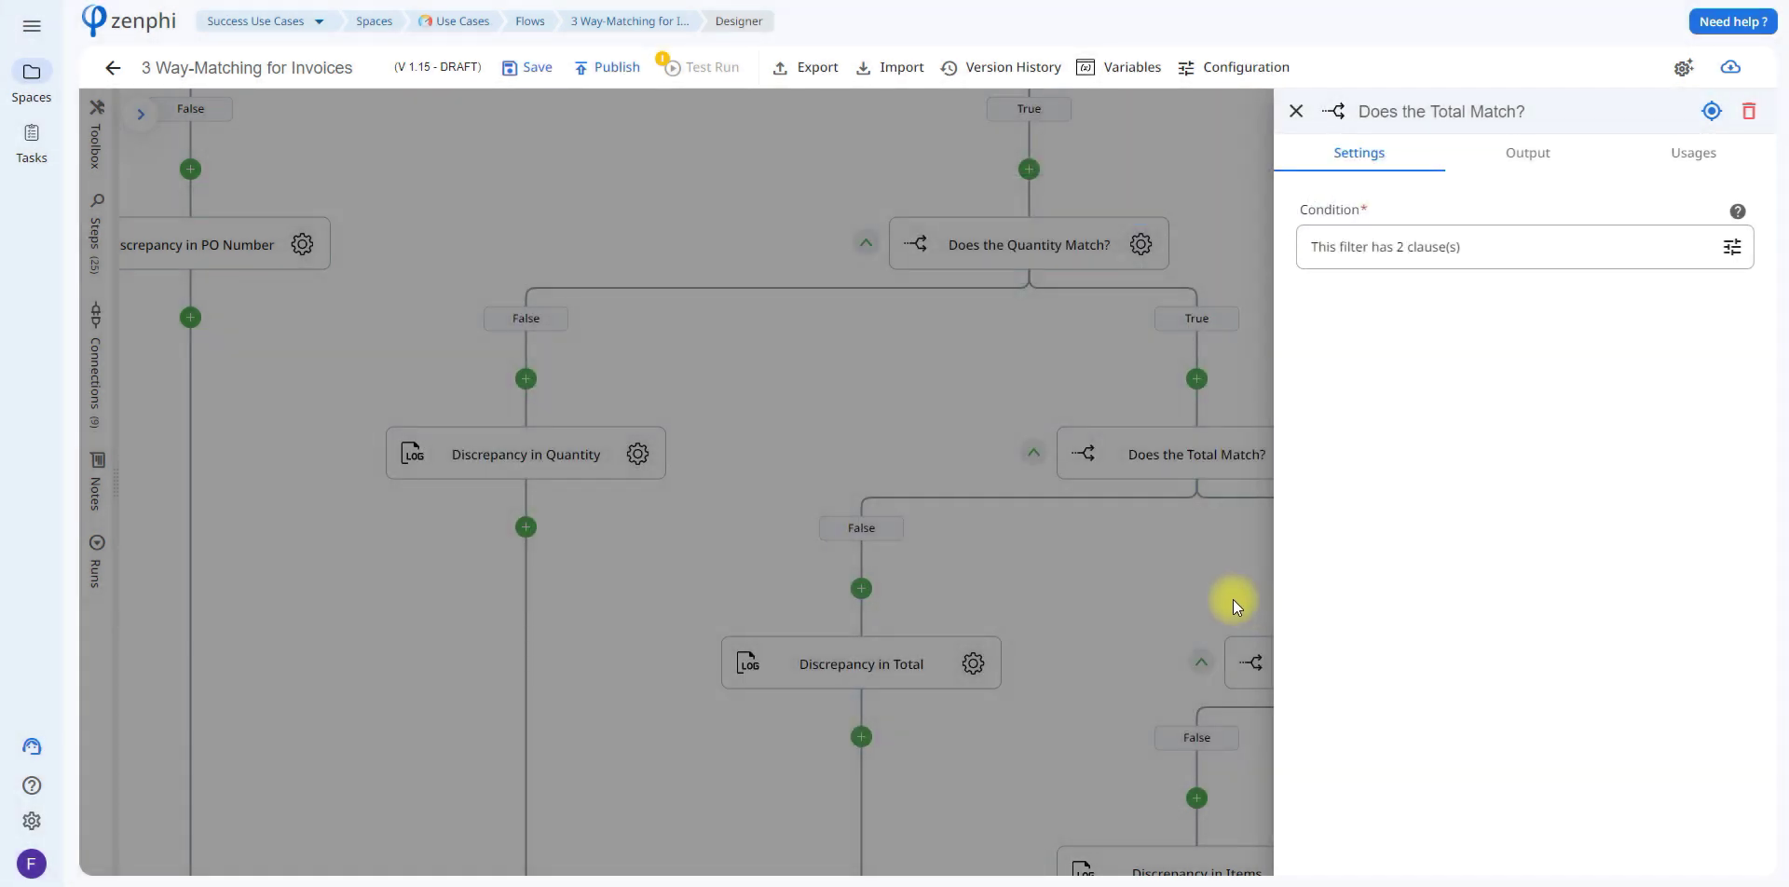
pyautogui.click(1141, 548)
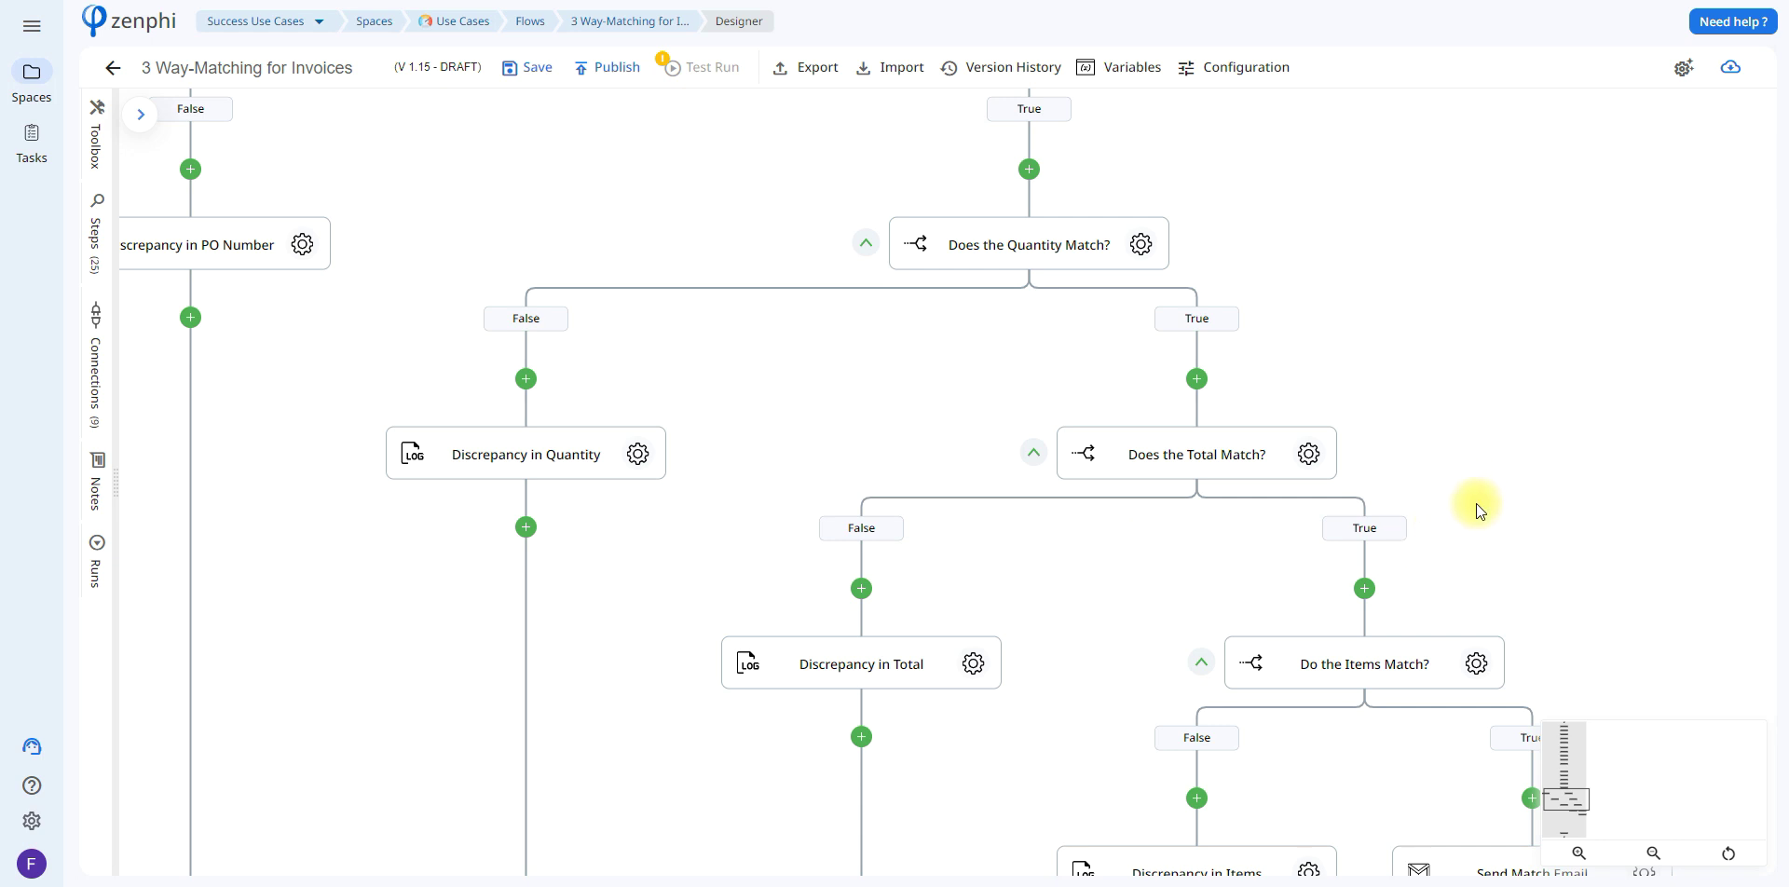
pyautogui.moveTo(1476, 504); pyautogui.dragTo(1296, 292)
pyautogui.moveTo(1411, 394); pyautogui.dragTo(1345, 307)
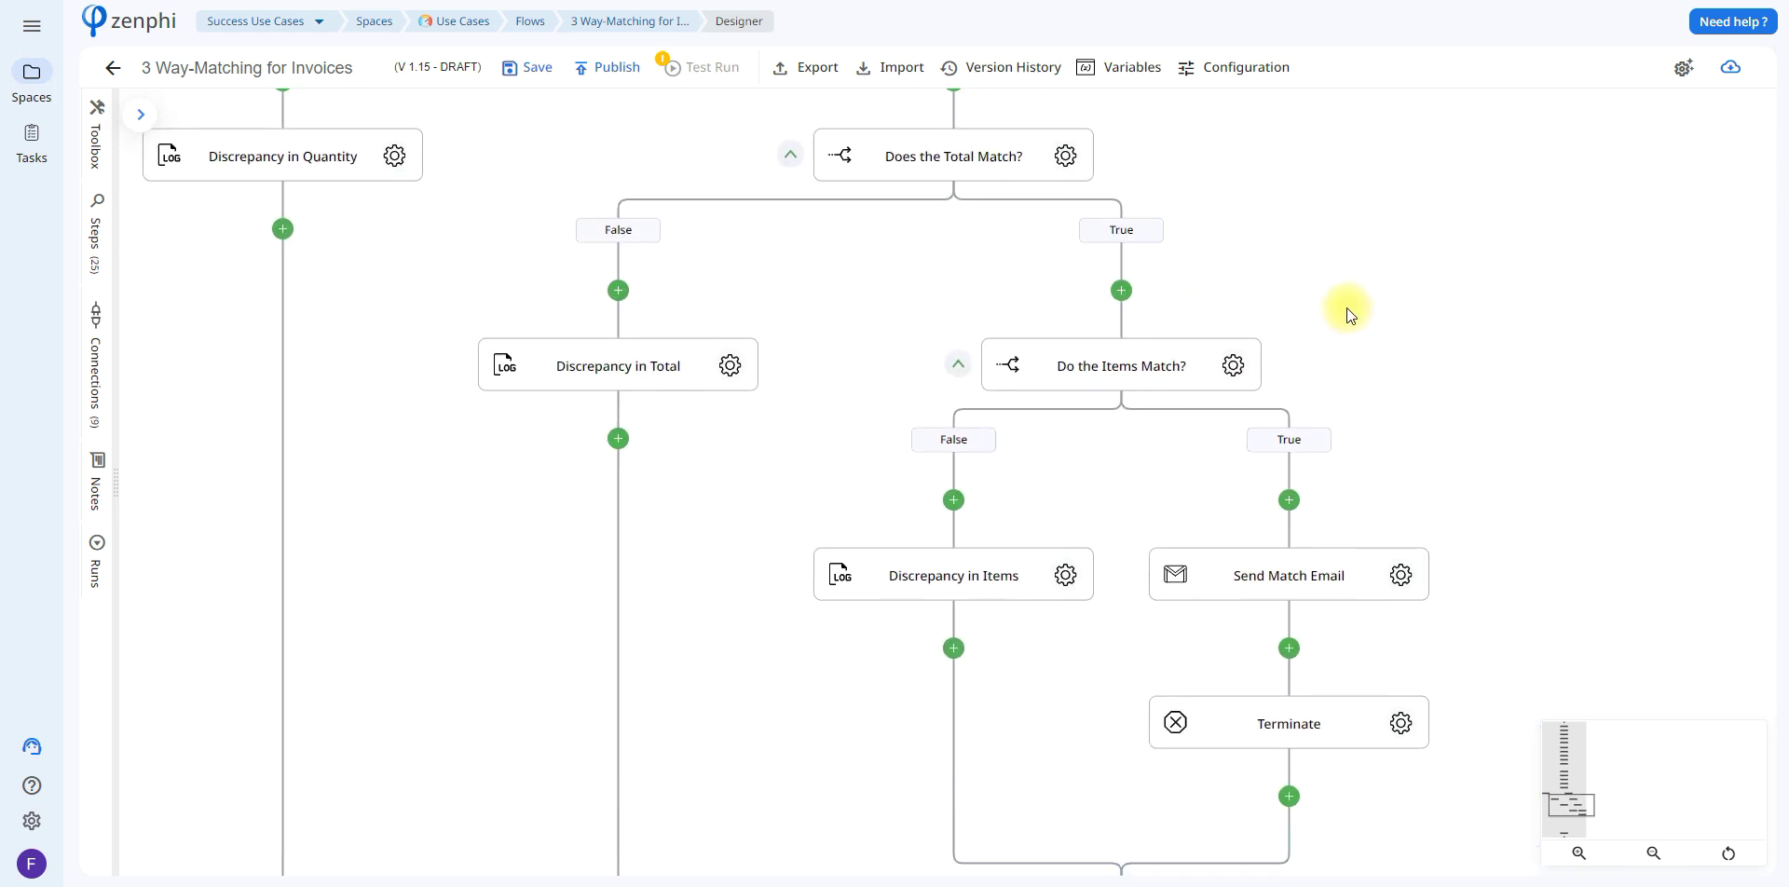
pyautogui.click(1233, 365)
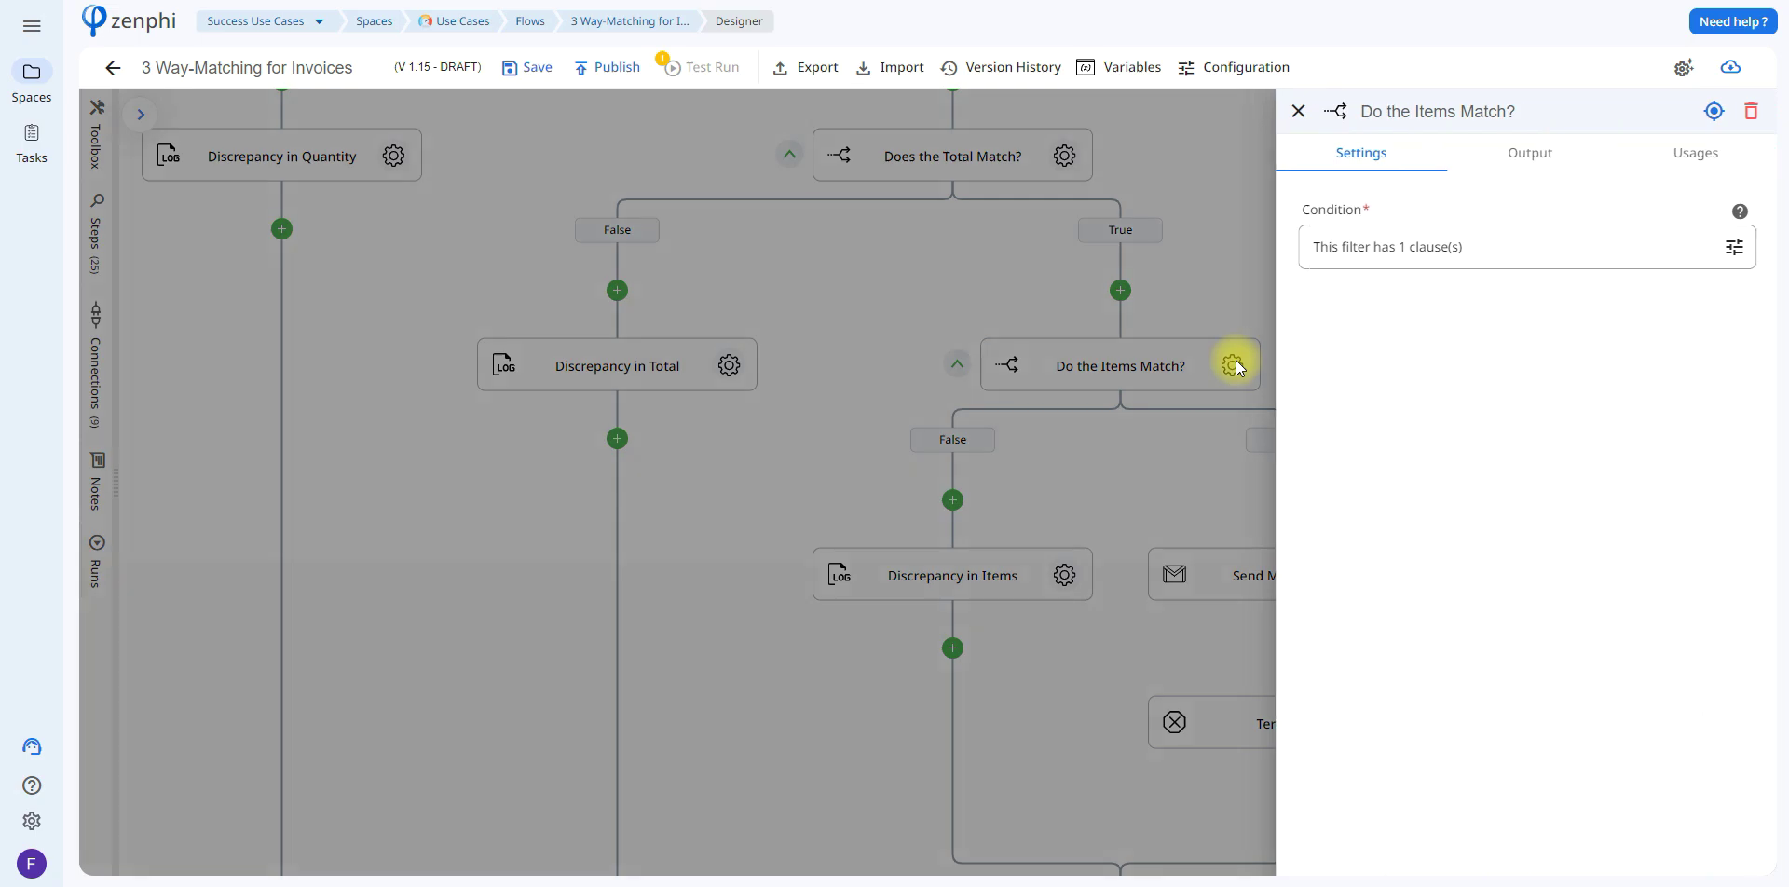
pyautogui.click(1731, 247)
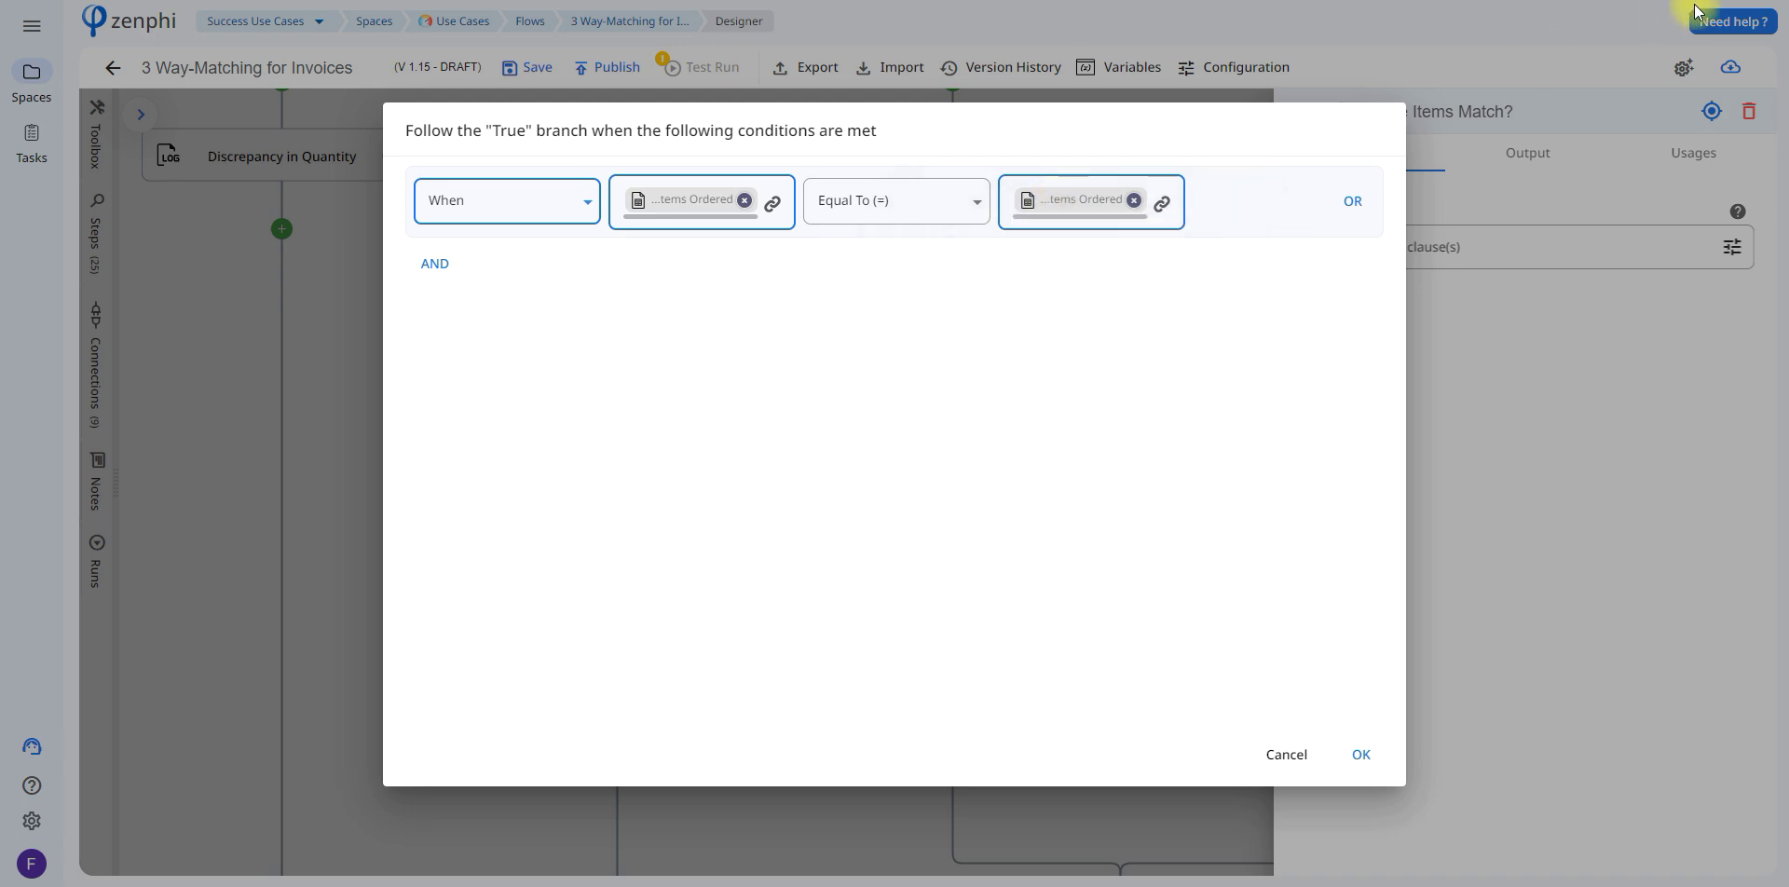
pyautogui.press('Escape')
pyautogui.press('Escape')
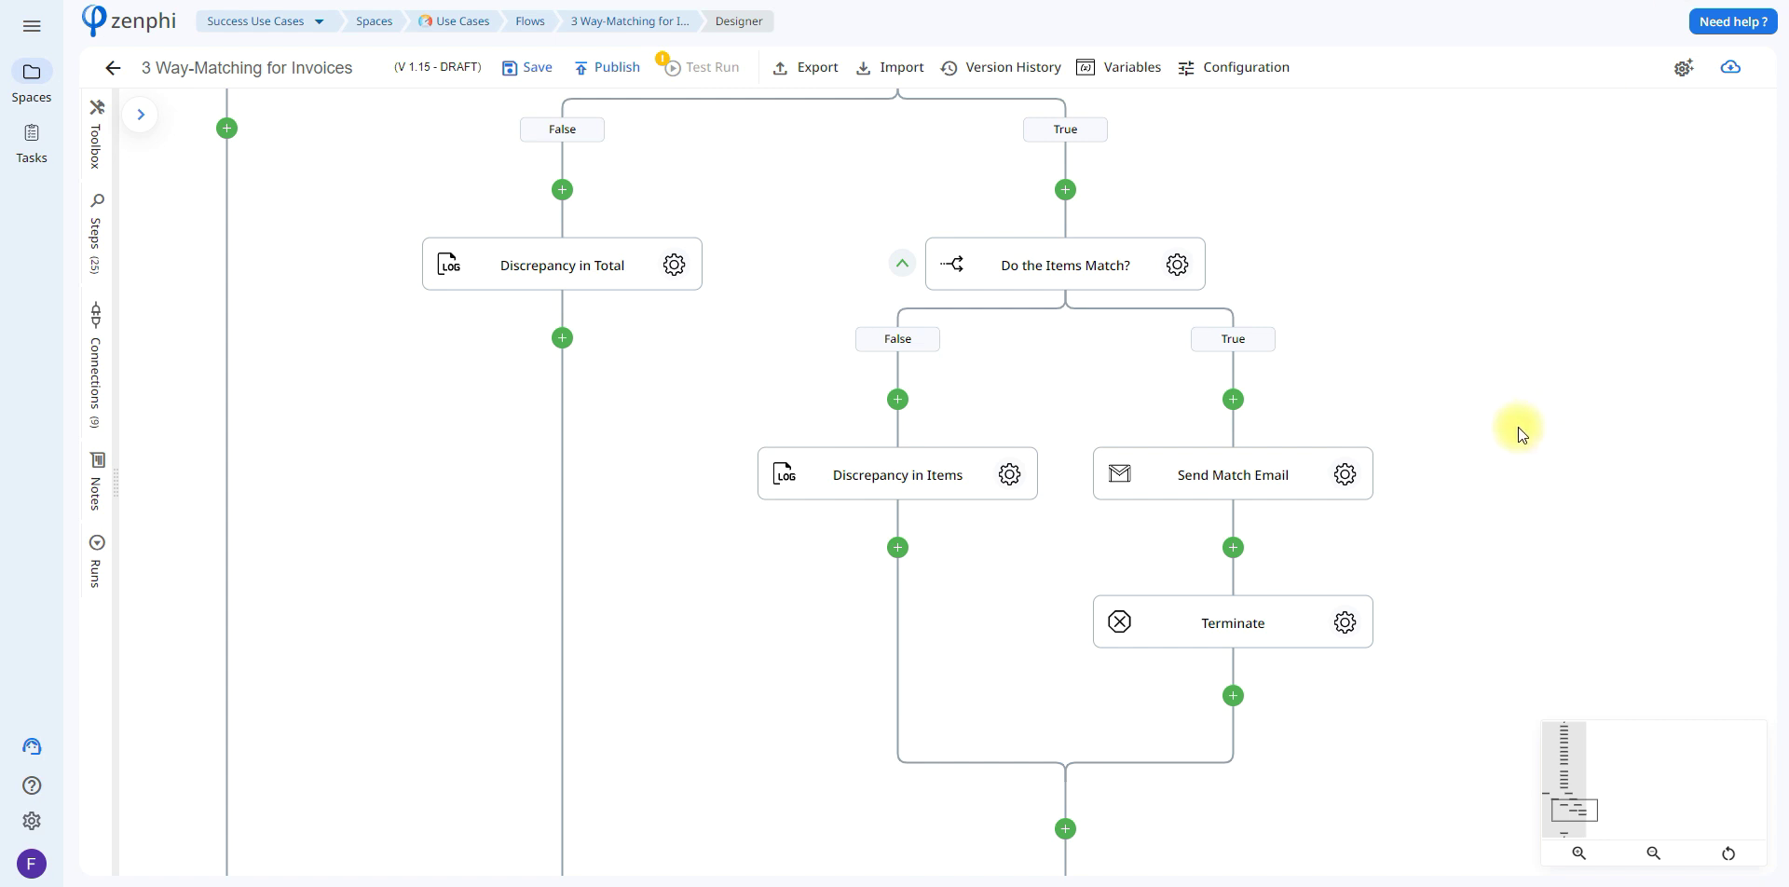
pyautogui.click(1346, 475)
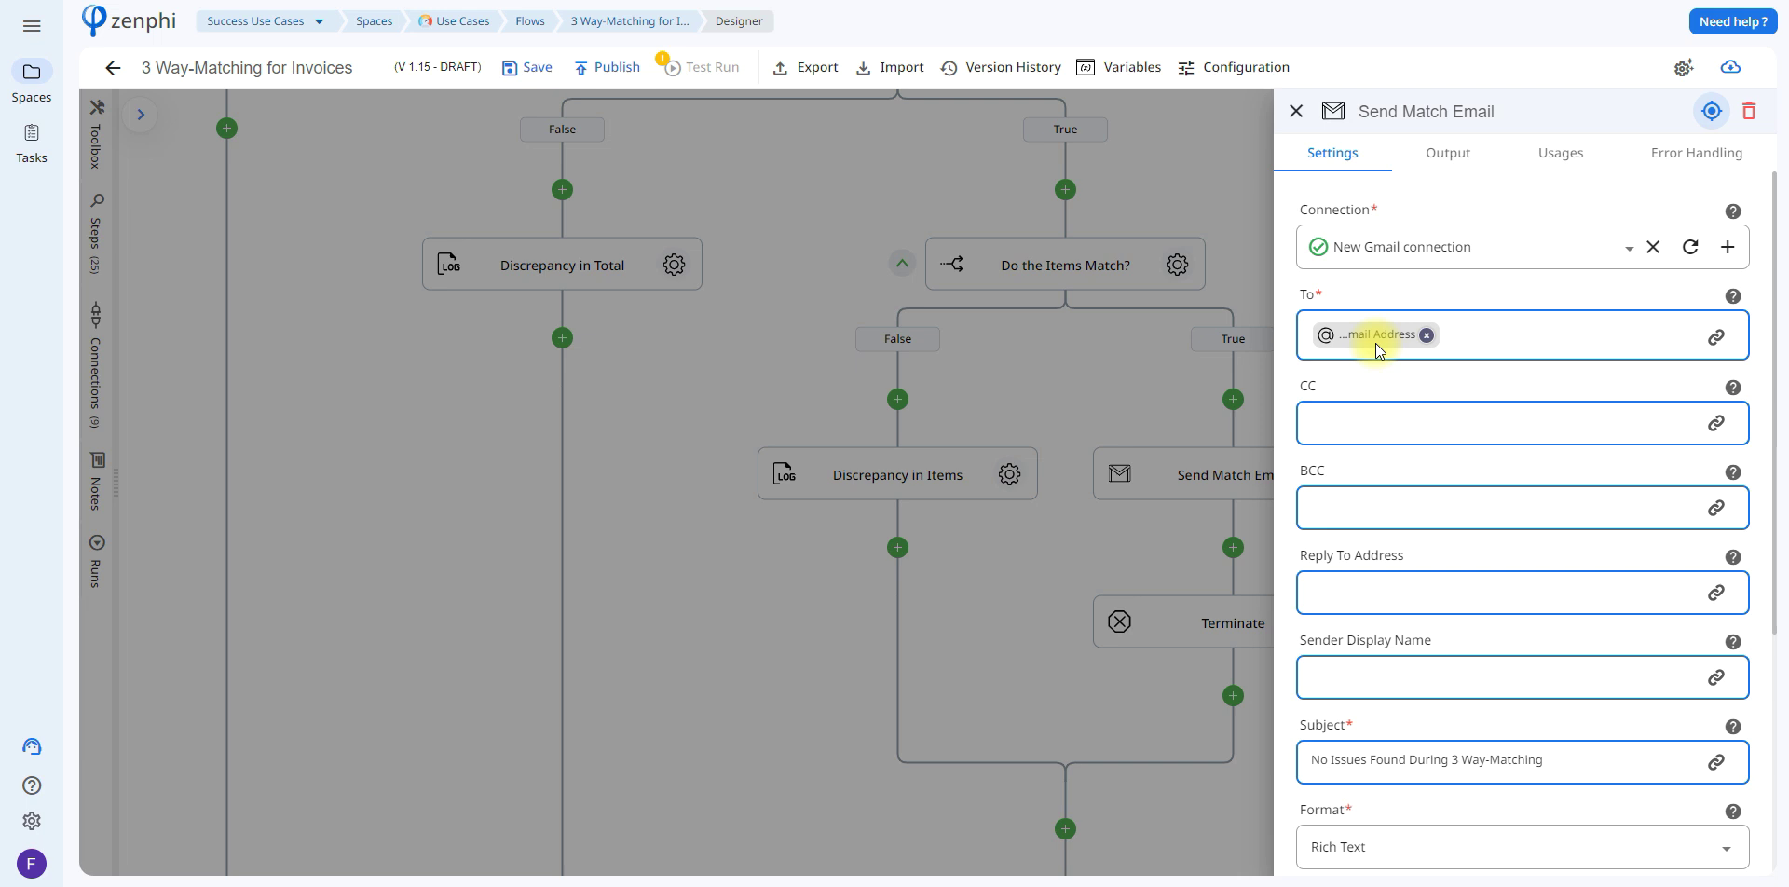
pyautogui.moveTo(1375, 342)
pyautogui.moveTo(1775, 361); pyautogui.dragTo(1780, 605)
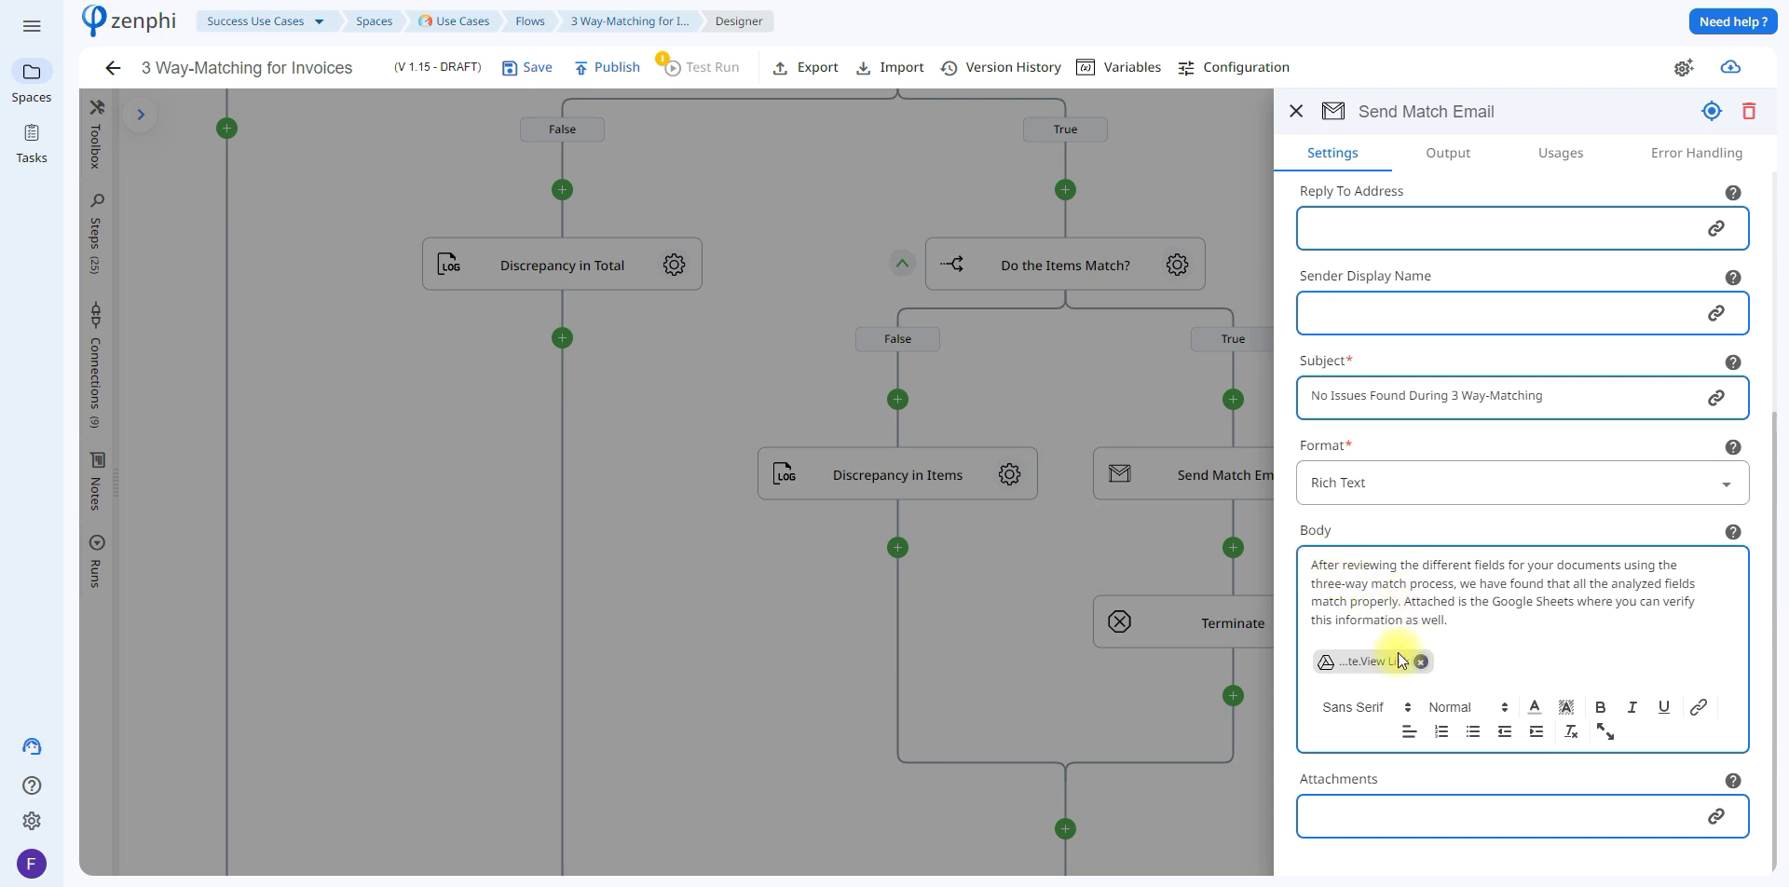
pyautogui.moveTo(1401, 667)
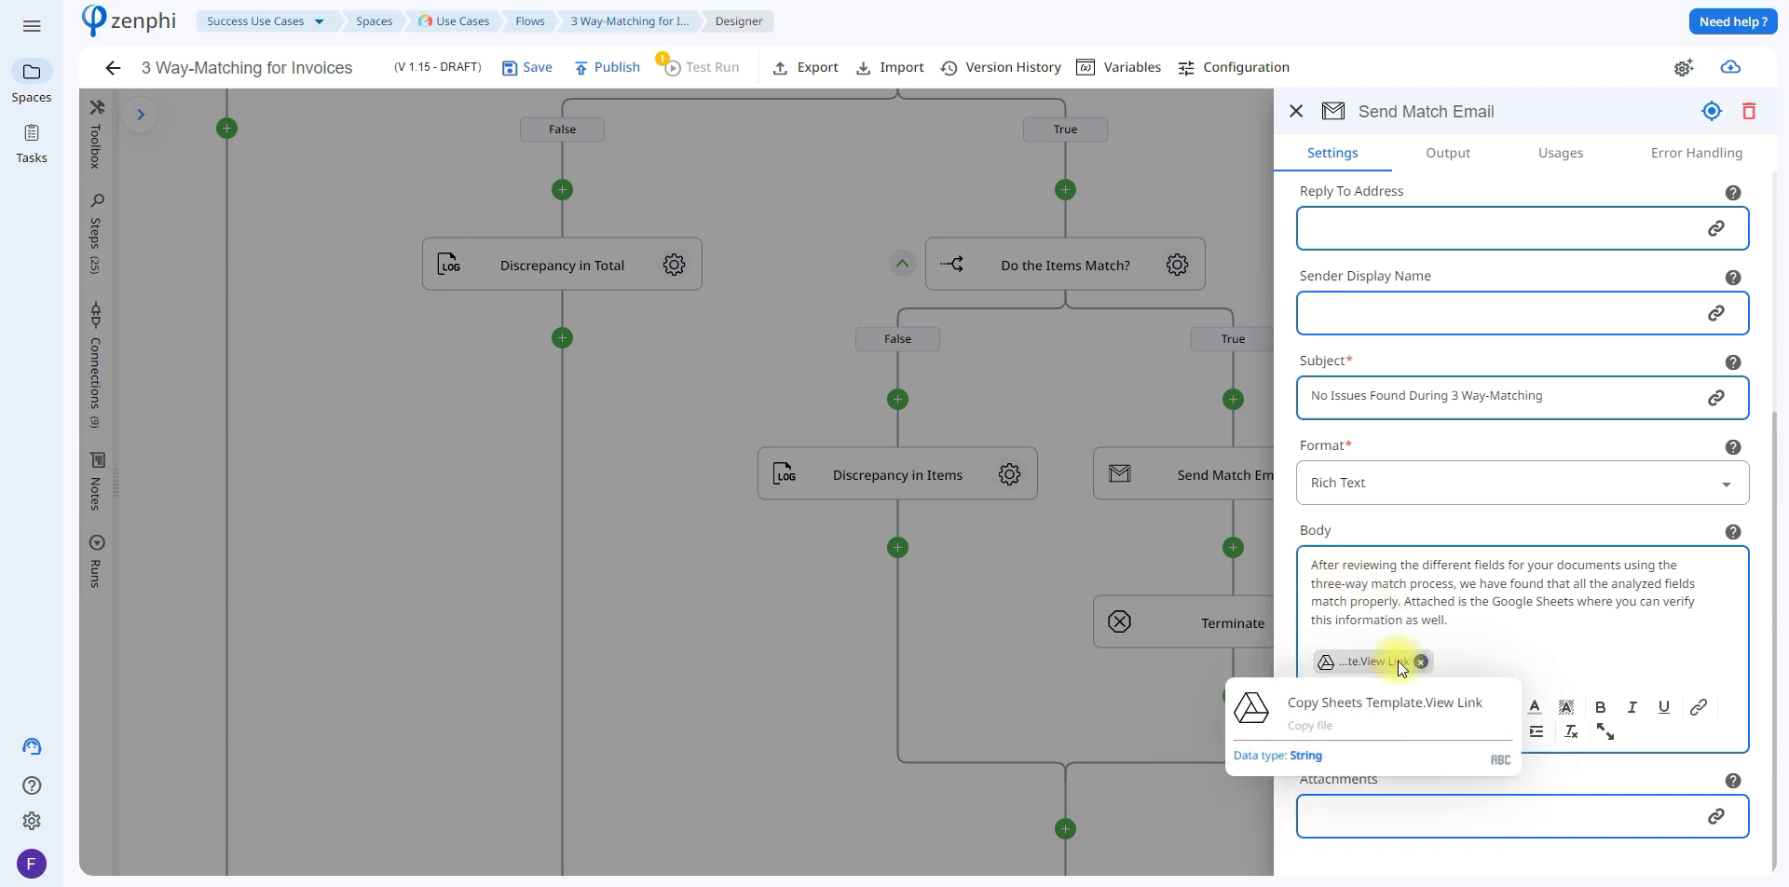
pyautogui.click(1698, 706)
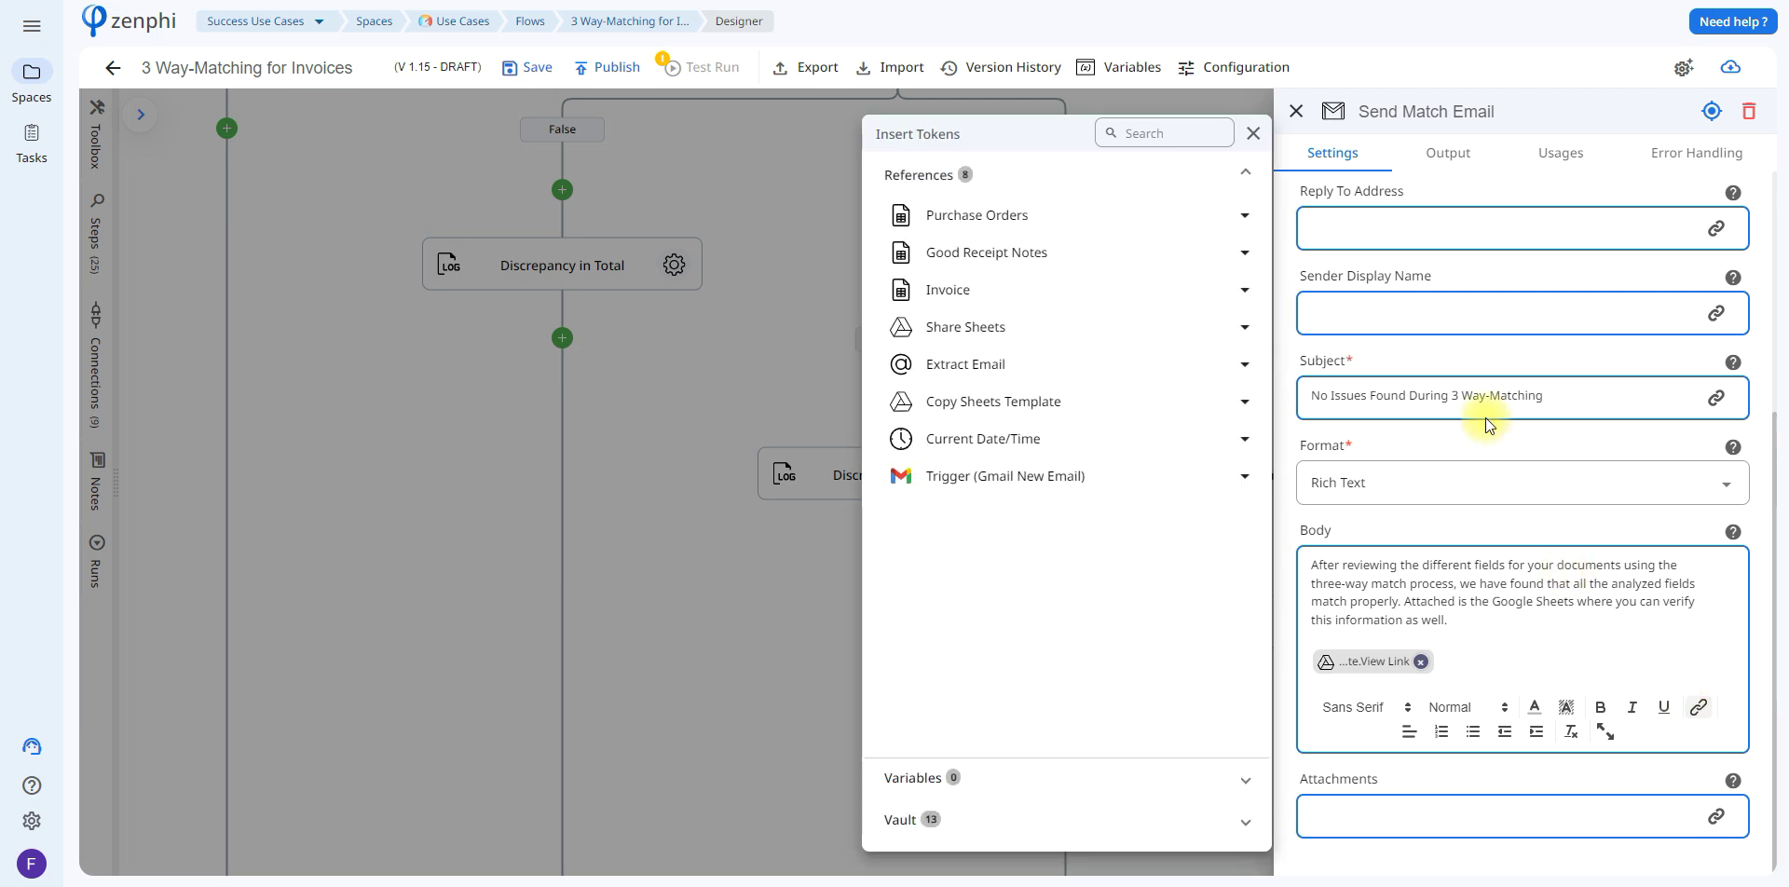
pyautogui.click(1145, 397)
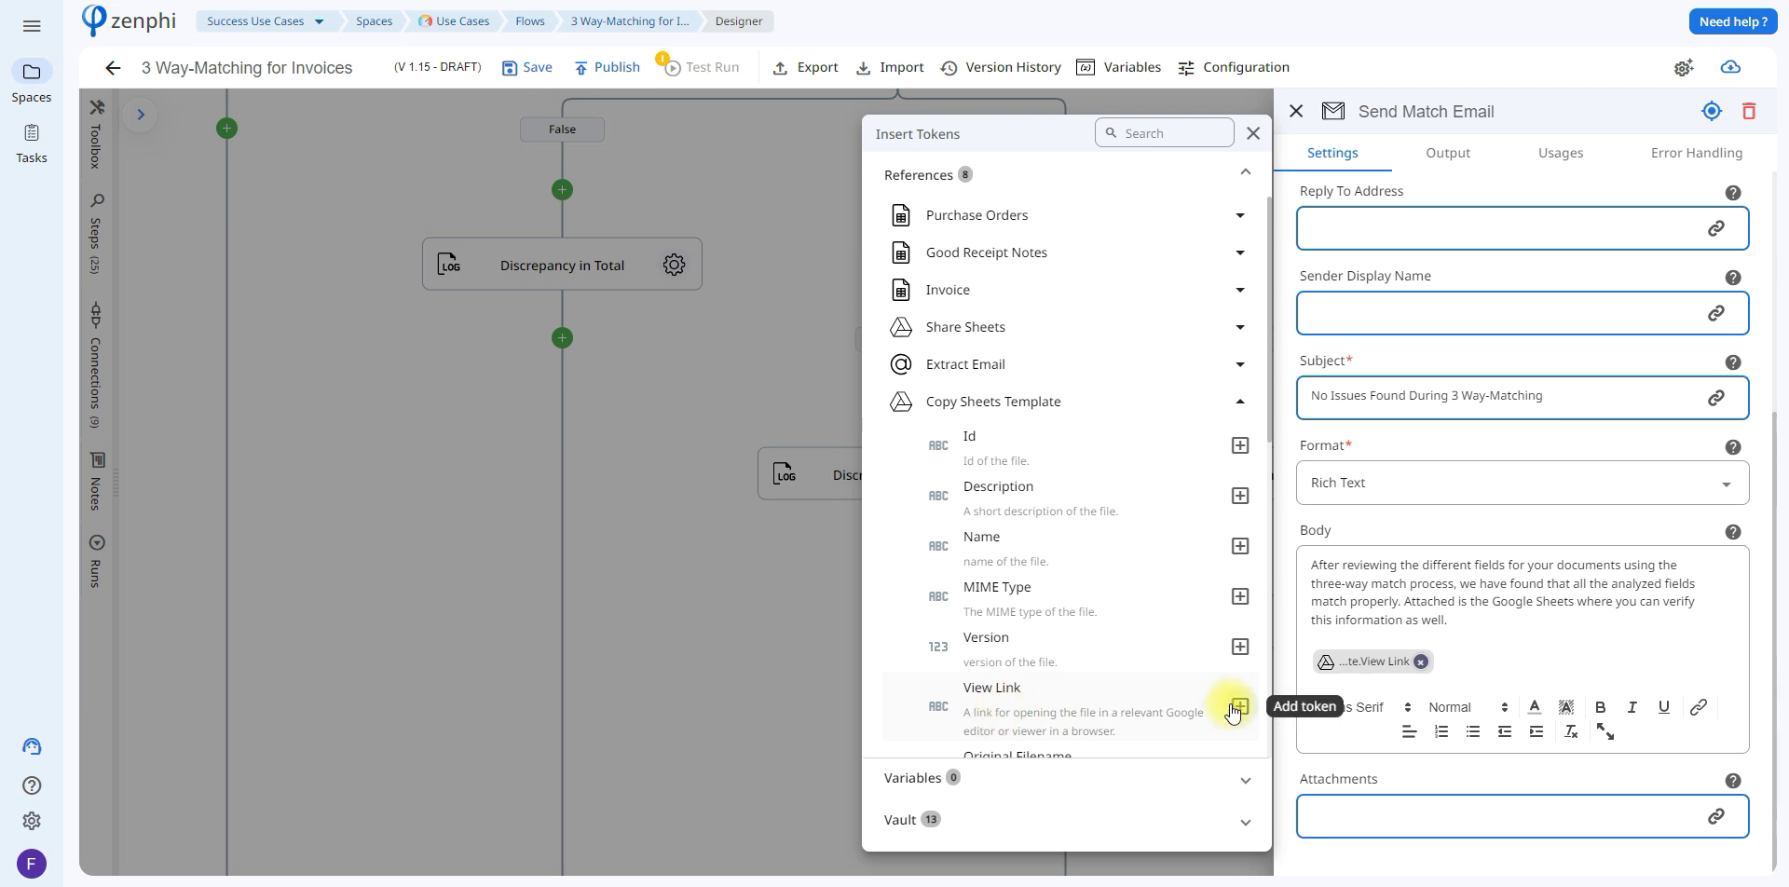
pyautogui.click(1581, 594)
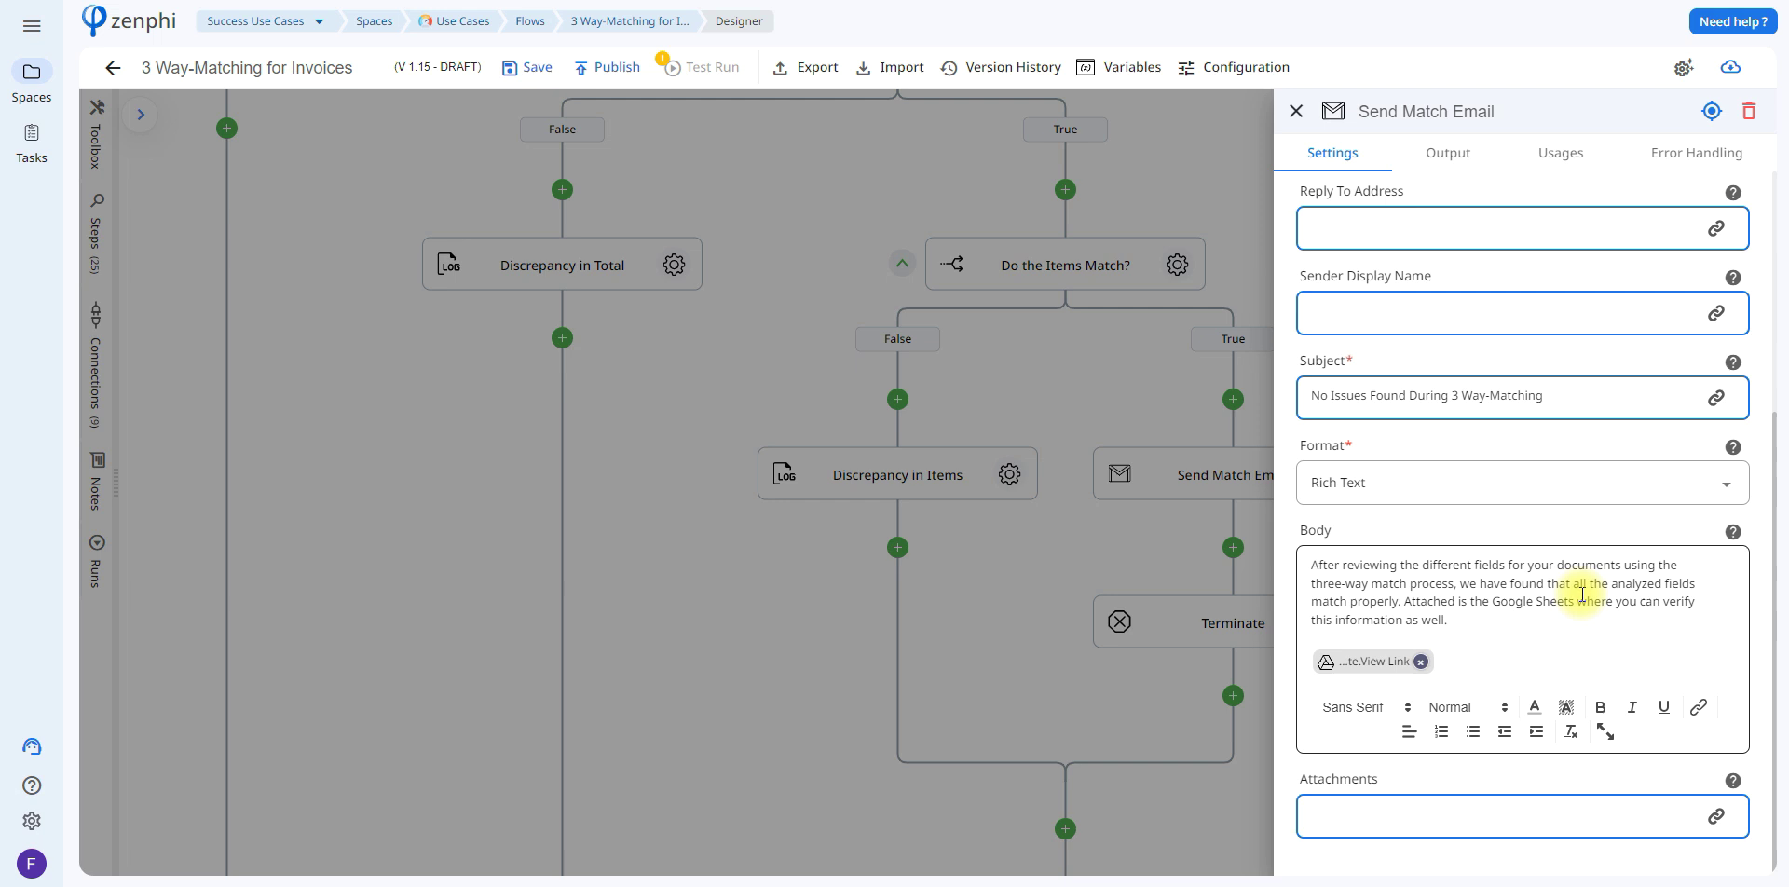
pyautogui.press('Escape')
pyautogui.scroll(-10, 1153, 480)
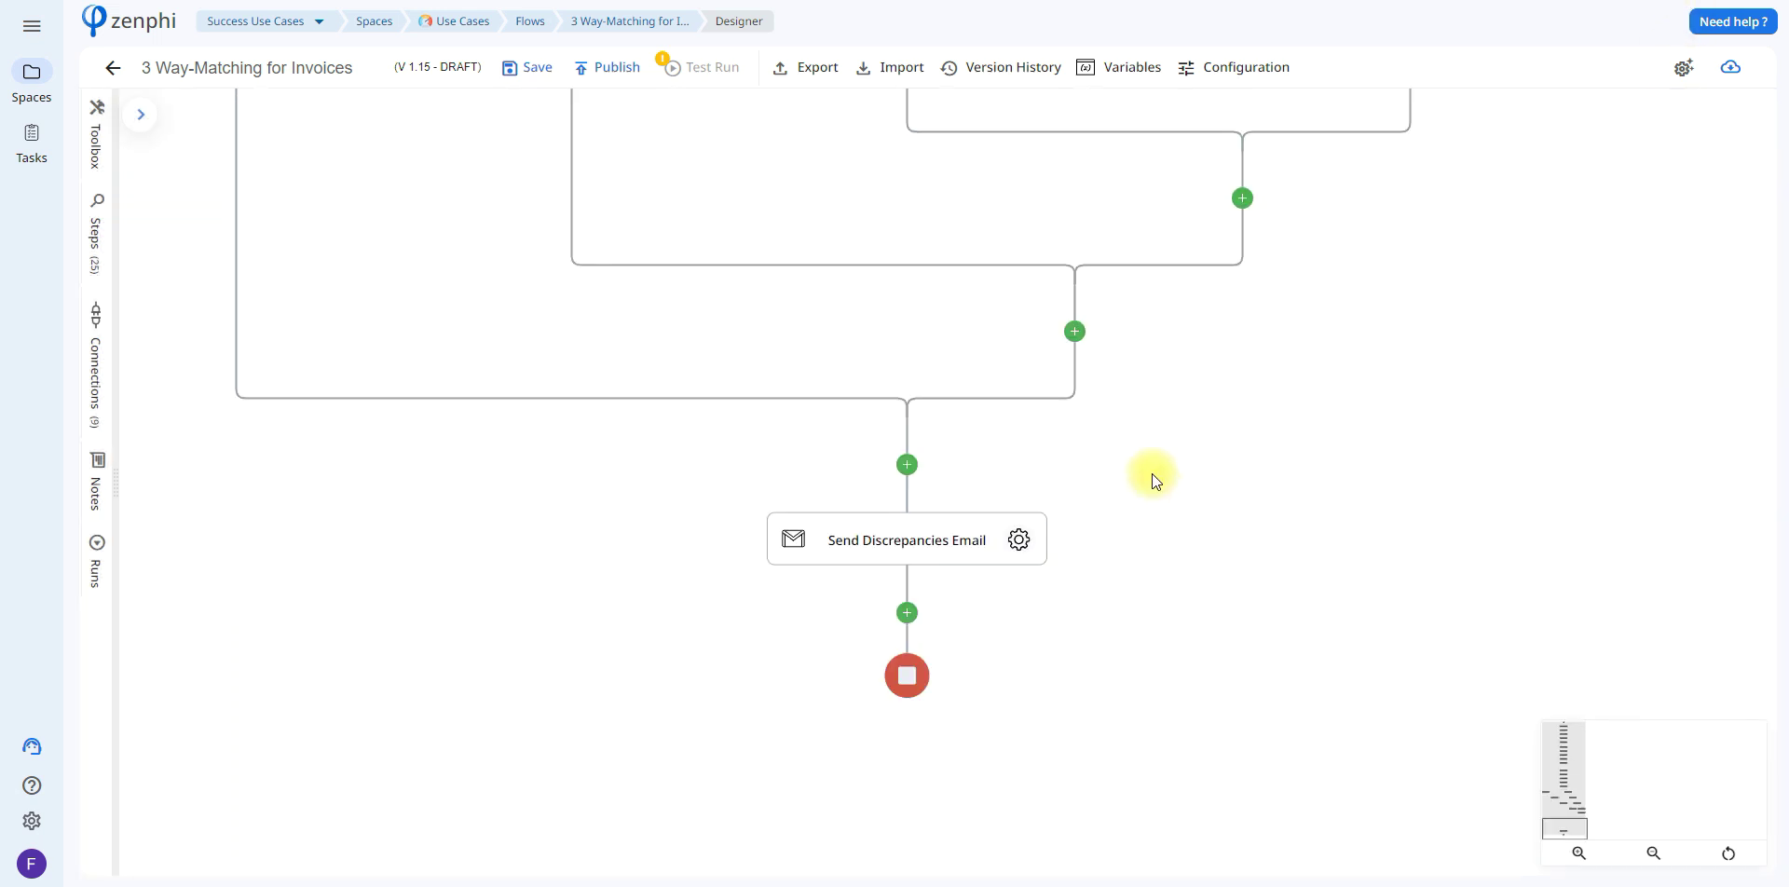
# Show Send Discrepancies Email's subject 'Discrepancies Found During 3 Way-Matching' and its manual-review body with sheet link.
pyautogui.click(1018, 538)
pyautogui.moveTo(1393, 249)
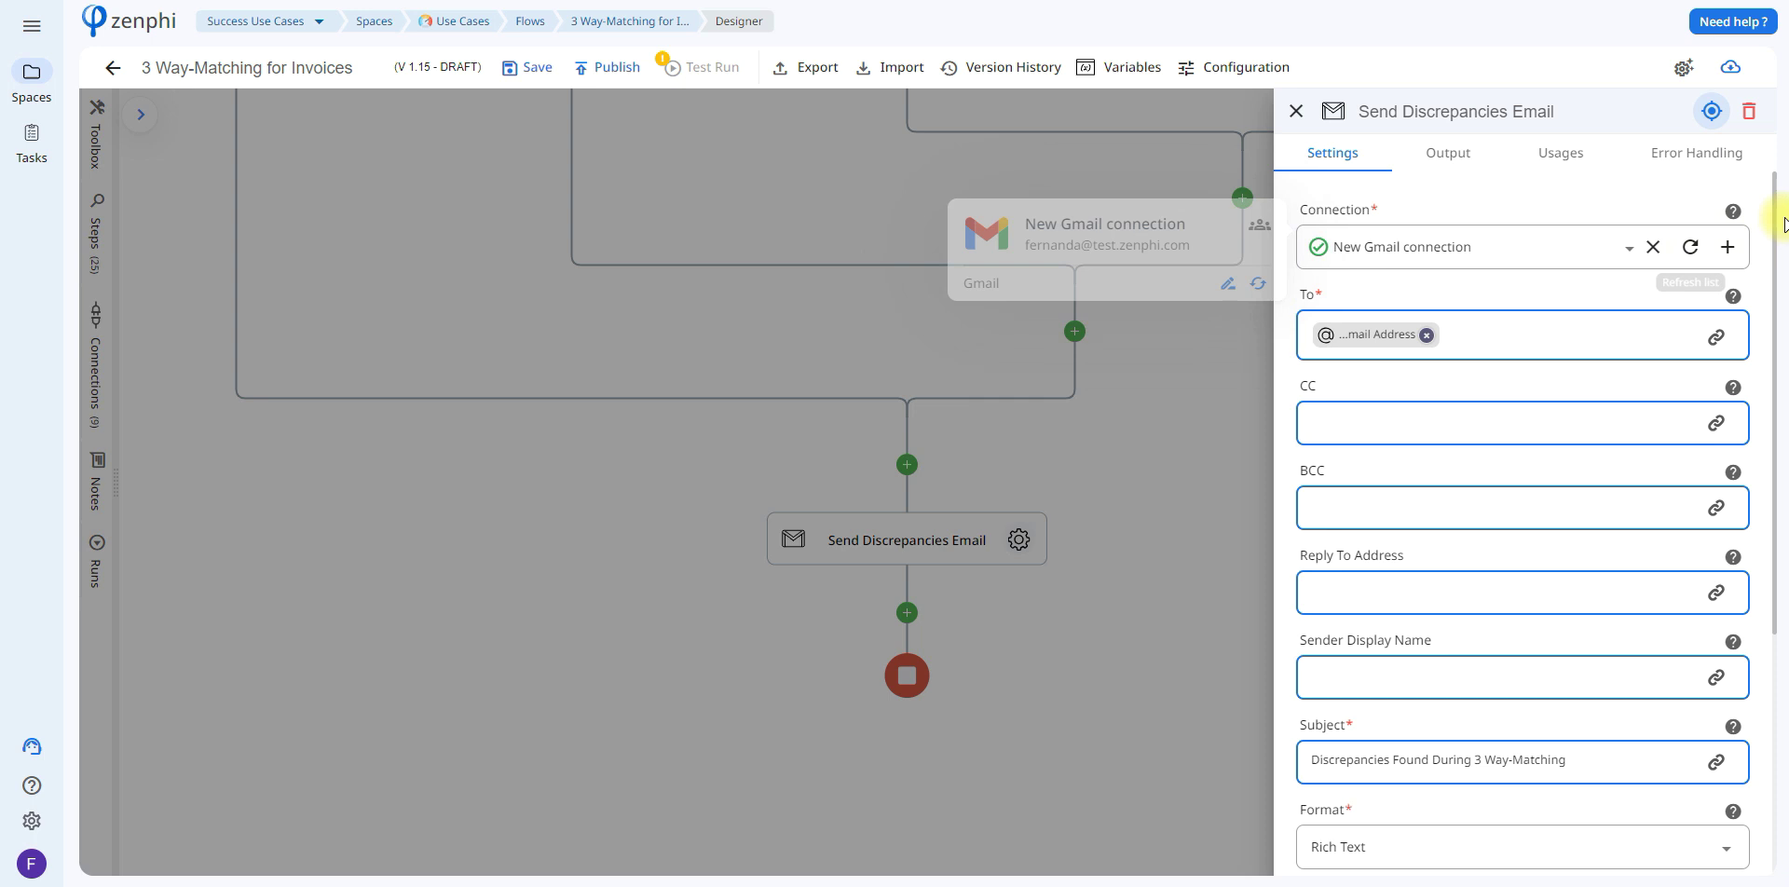
pyautogui.moveTo(1773, 208); pyautogui.dragTo(1777, 467)
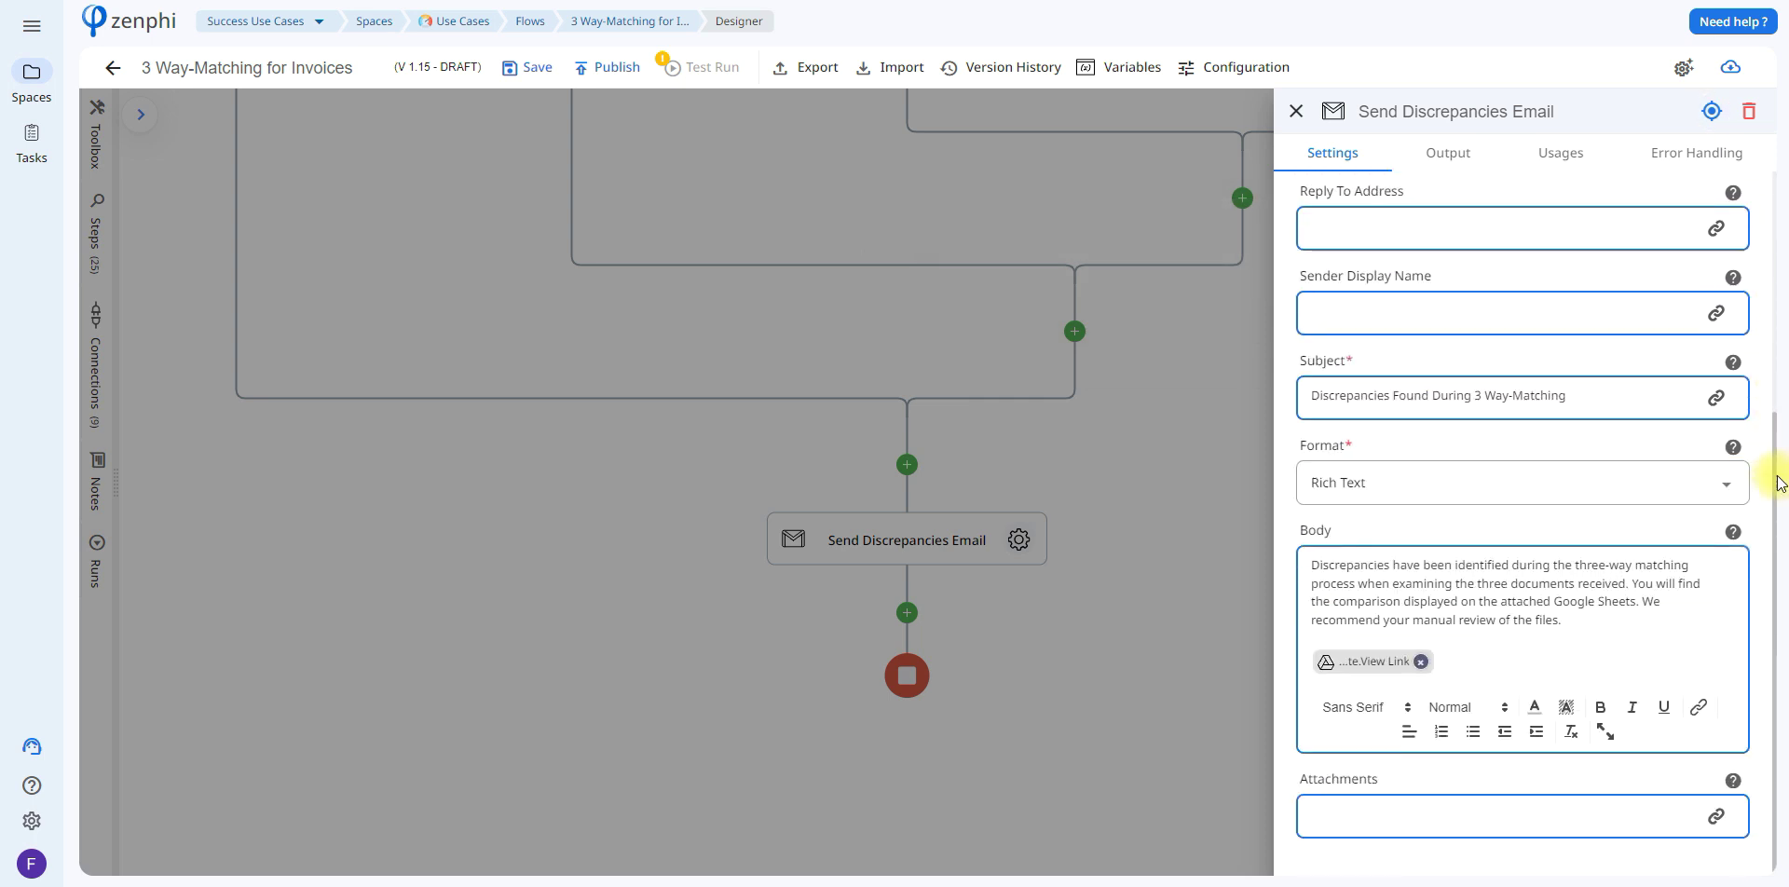